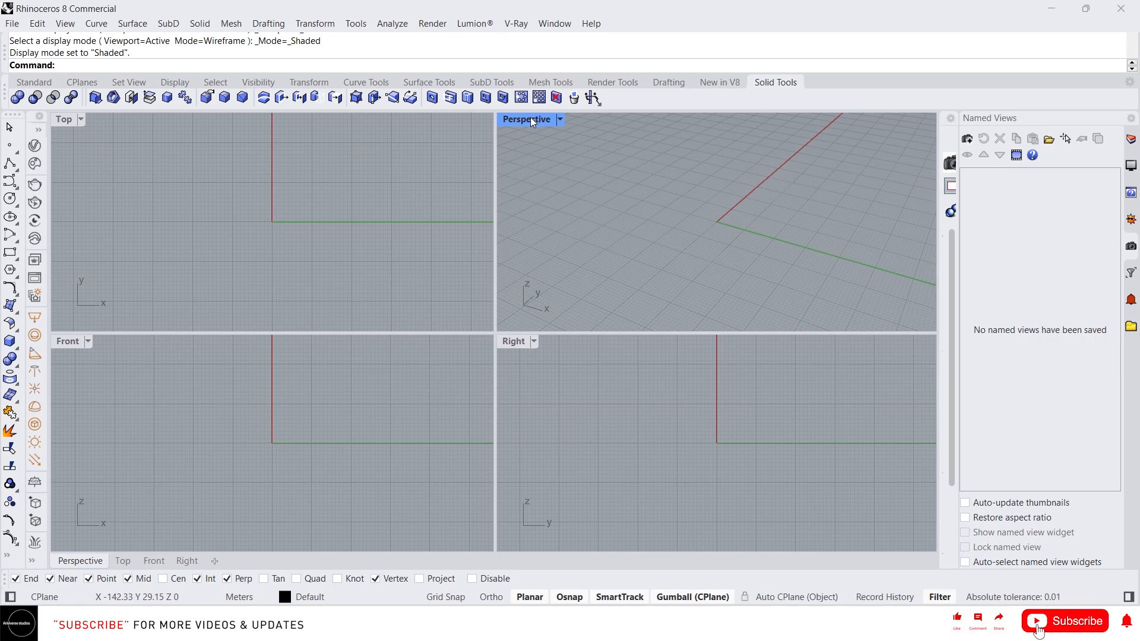
# - Maximize the shaded Perspective viewport, tilt it across the grid, and begin typing Rebuild
pyautogui.doubleClick(529, 119)
pyautogui.scroll(-2, 354, 297)
pyautogui.moveTo(354, 297); pyautogui.dragTo(367, 272, button='right')
pyautogui.write('rebu')
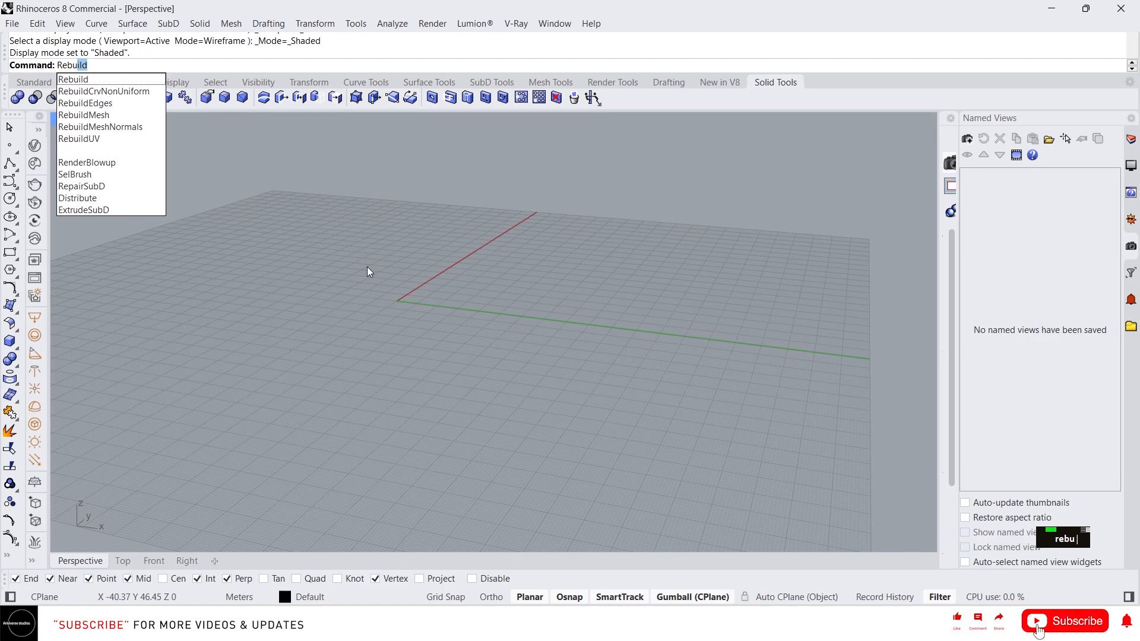
# - Cancel Rebuild, draw a rectangle on the grid, and fill it with a planar surface
pyautogui.press('Escape')
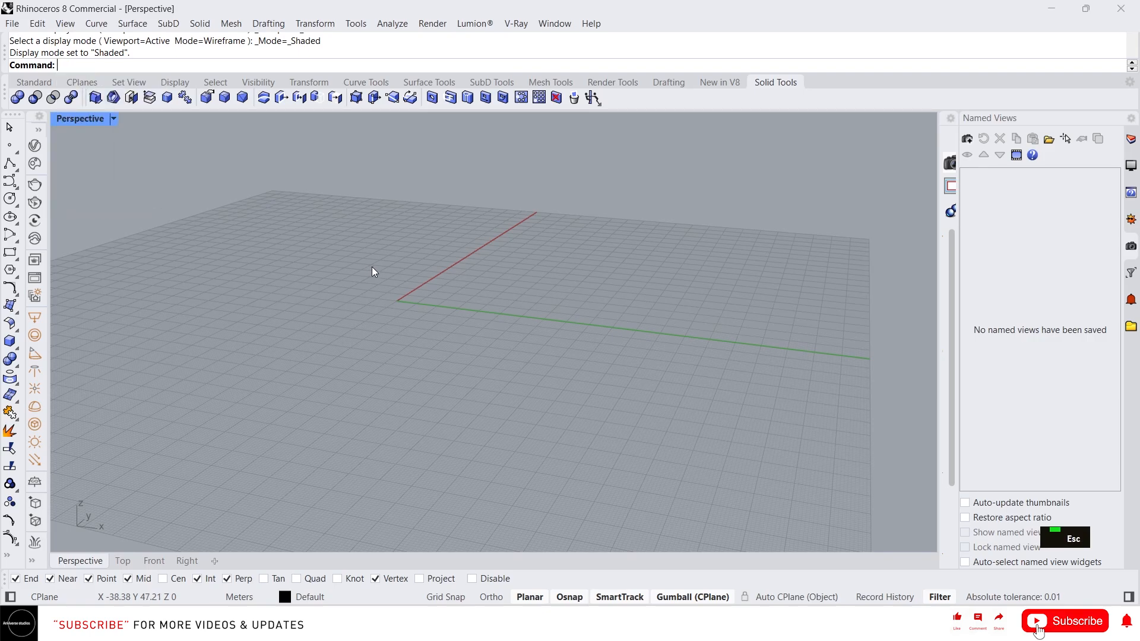
pyautogui.write('rec')
pyautogui.press('Return')
pyautogui.click(328, 256)
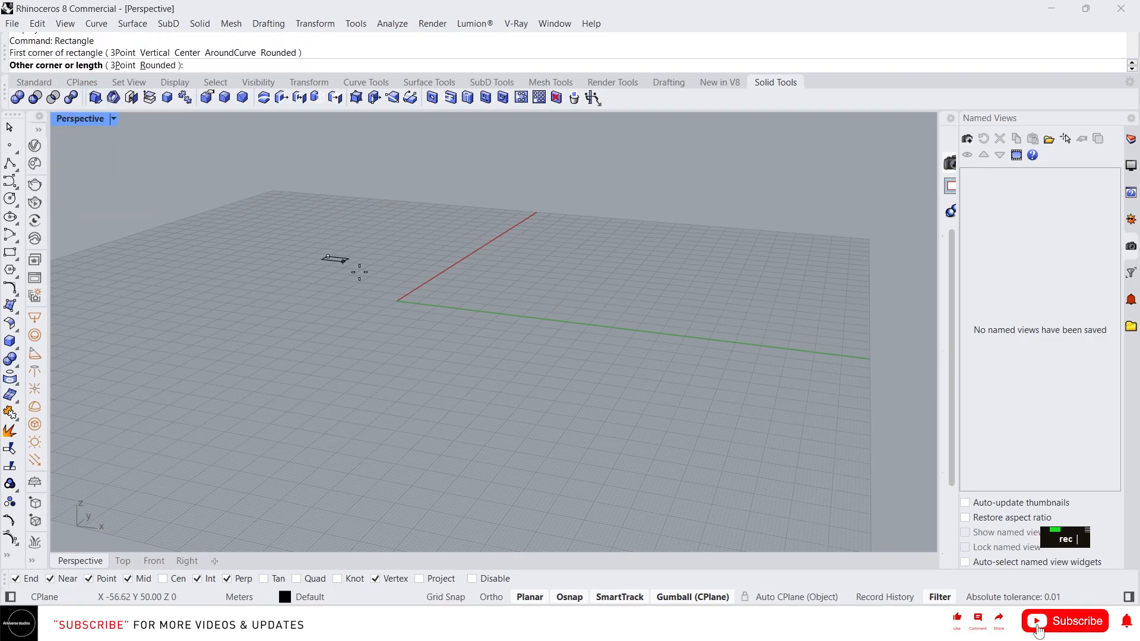
pyautogui.doubleClick(648, 403)
pyautogui.write('f')
pyautogui.press('Return')
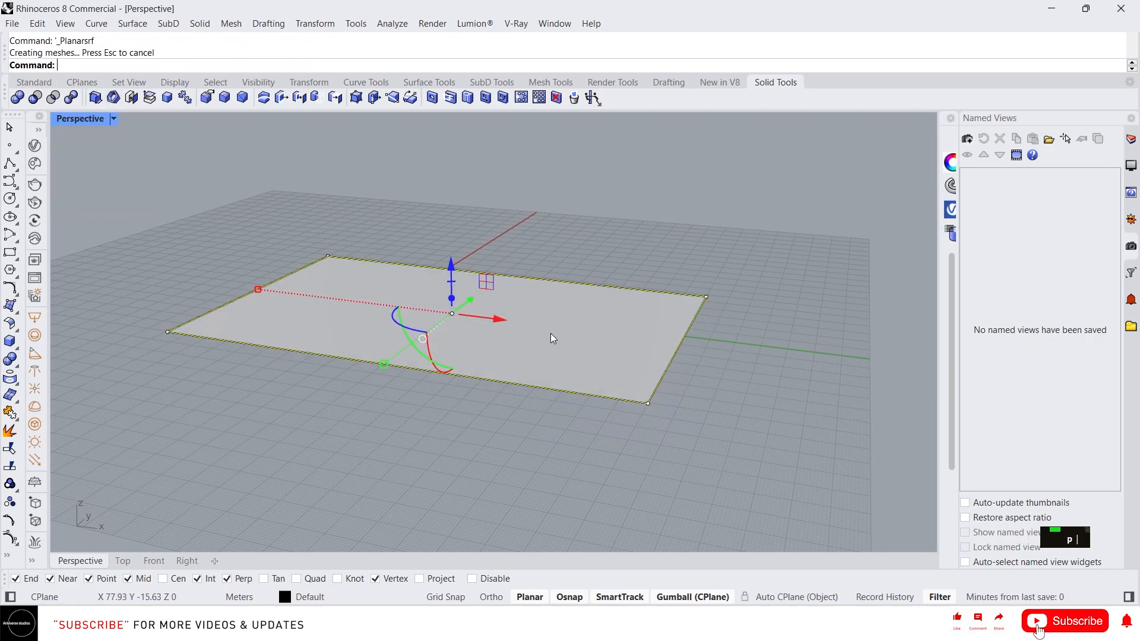
# - Delete the rectangle outline and turn on the flat surface's control points
pyautogui.moveTo(551, 333); pyautogui.dragTo(610, 384, button='right')
pyautogui.press('Delete')
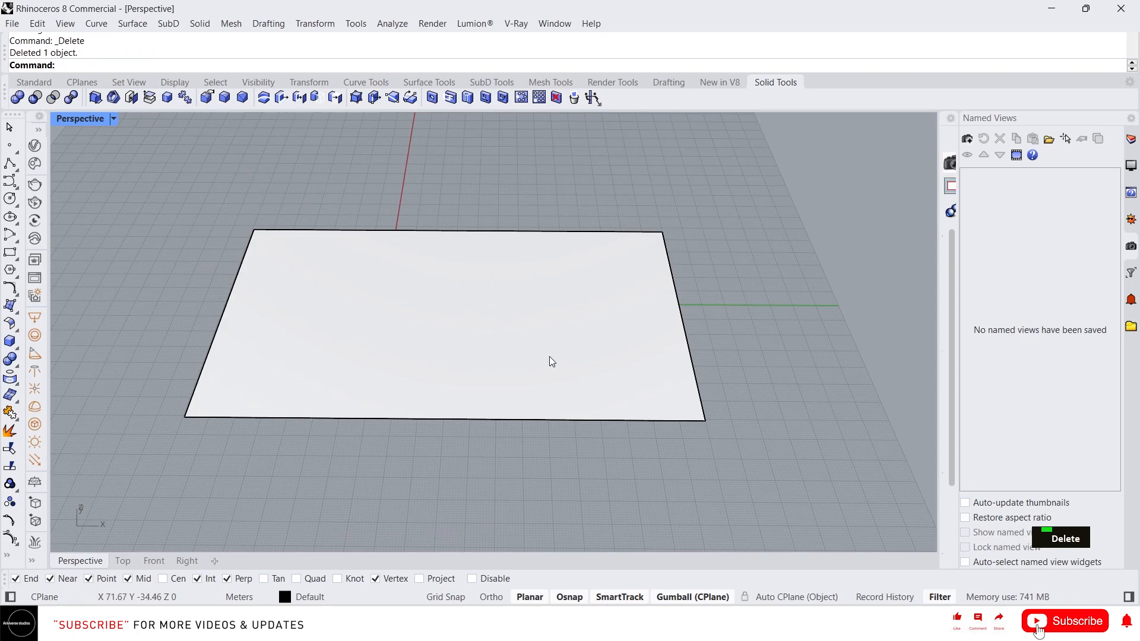
pyautogui.click(551, 359)
pyautogui.moveTo(551, 358); pyautogui.dragTo(603, 332, button='right')
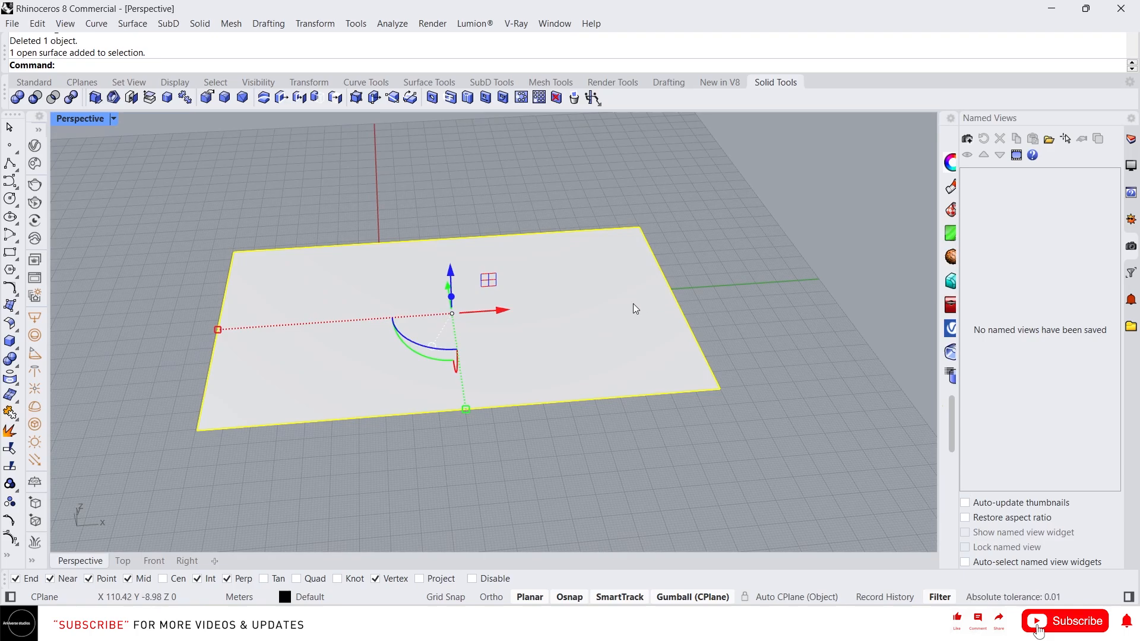
pyautogui.press('F10')
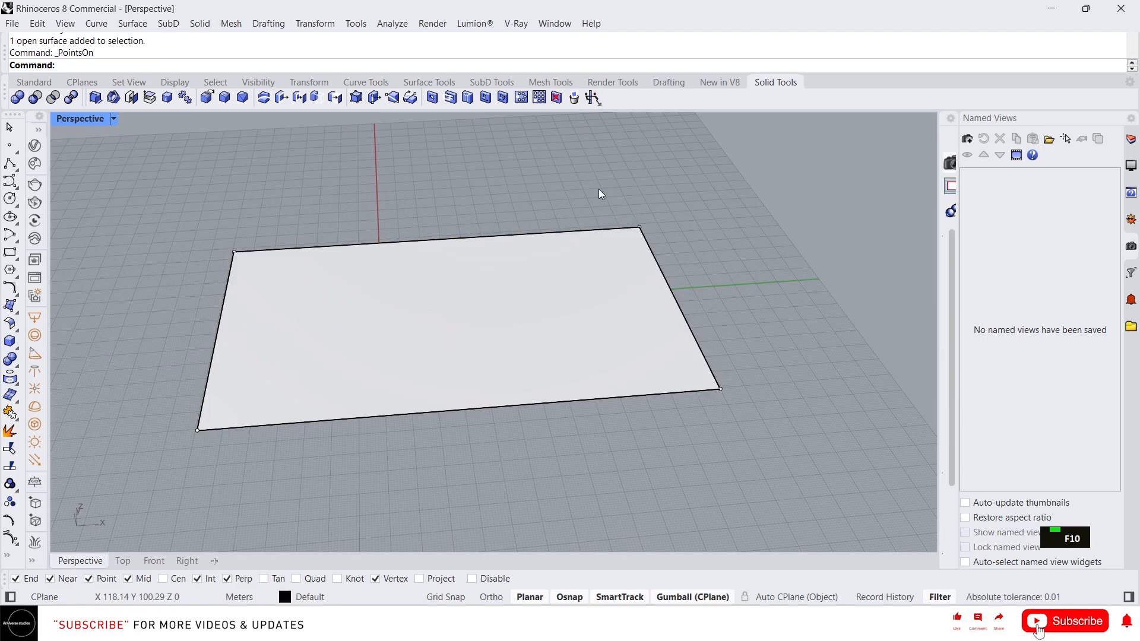
pyautogui.click(639, 228)
pyautogui.moveTo(721, 280); pyautogui.dragTo(643, 225, button='right')
pyautogui.moveTo(643, 224); pyautogui.dragTo(621, 130)
pyautogui.scroll(-3, 600, 315)
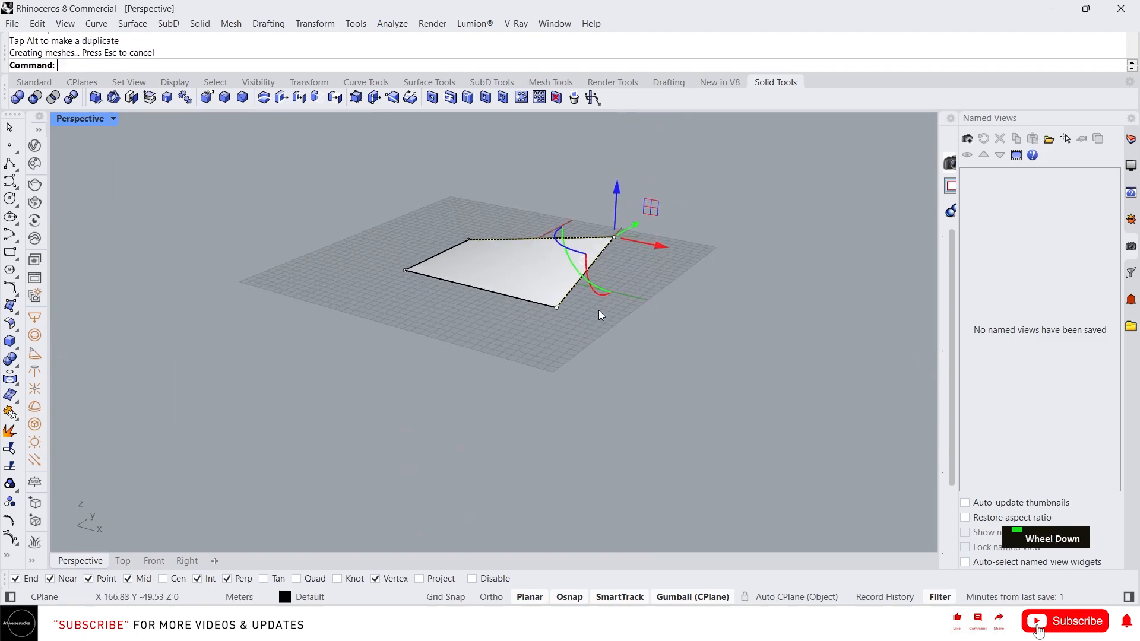
pyautogui.moveTo(599, 314); pyautogui.dragTo(653, 257, button='right')
pyautogui.scroll(4, 610, 222)
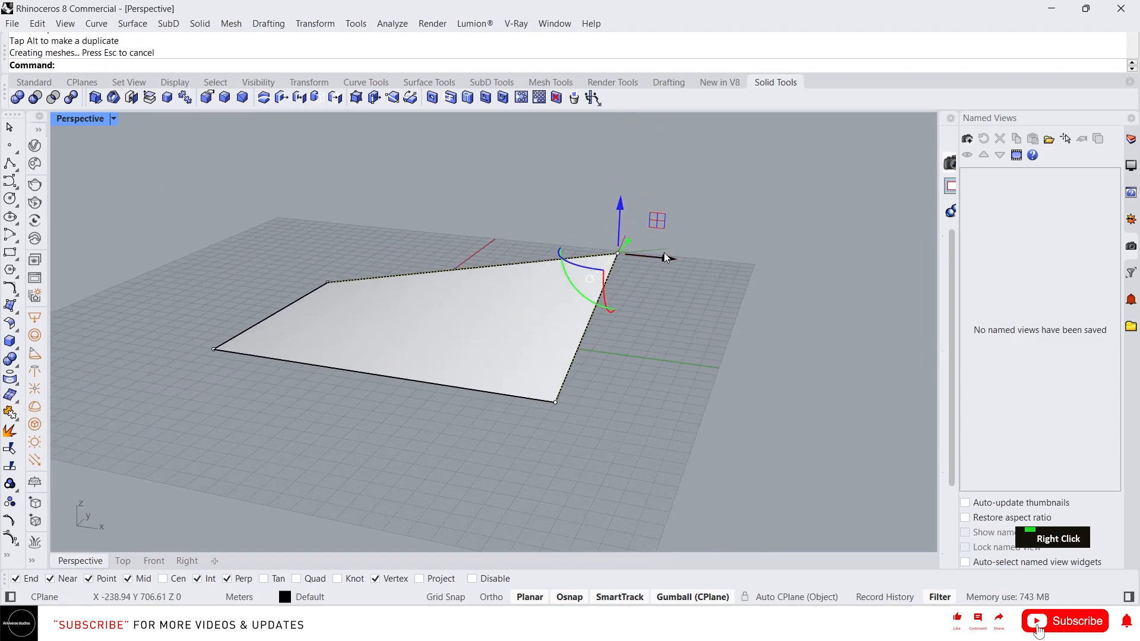
pyautogui.moveTo(619, 214); pyautogui.dragTo(621, 178)
pyautogui.moveTo(584, 248); pyautogui.dragTo(647, 255, button='right')
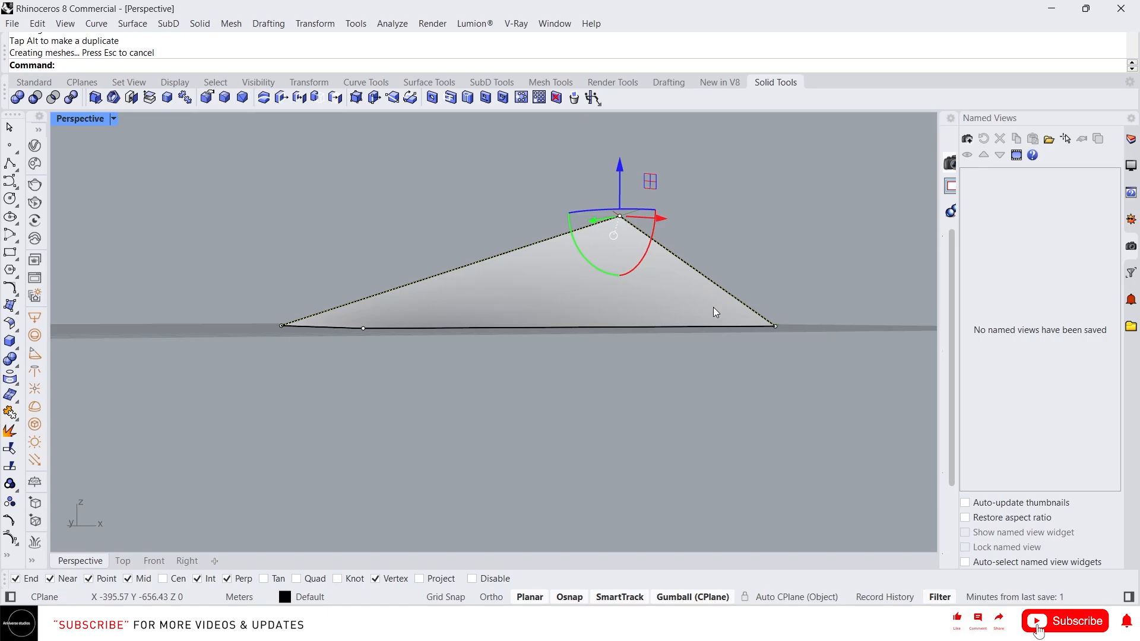
pyautogui.moveTo(713, 308); pyautogui.dragTo(577, 326, button='right')
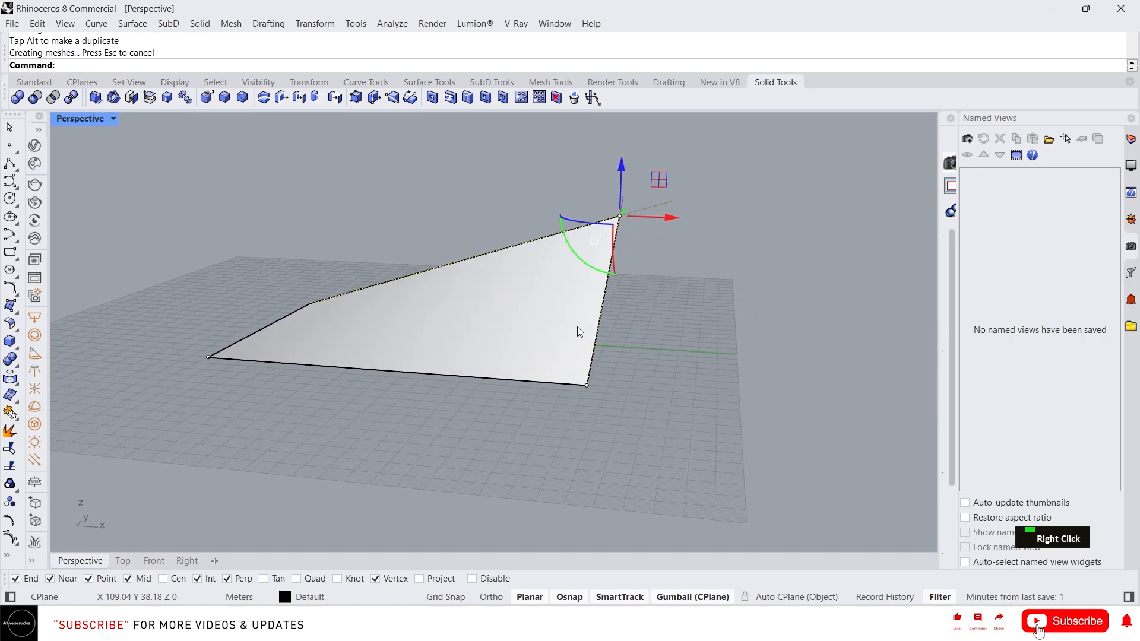
pyautogui.click(678, 330)
pyautogui.click(579, 292)
pyautogui.moveTo(579, 292); pyautogui.dragTo(596, 249, button='right')
pyautogui.press('ctrl')
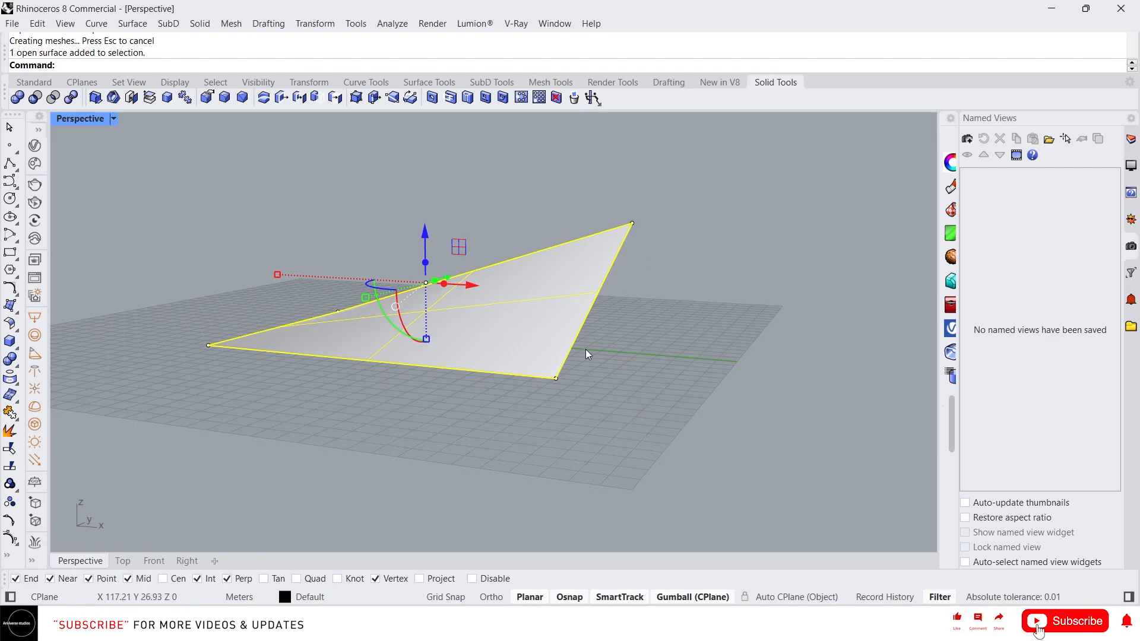
pyautogui.hotkey('ctrl', 'z')
pyautogui.hotkey('ctrl', 'z')
# - Clear the selection and hide the flat surface's control points
pyautogui.moveTo(663, 356); pyautogui.dragTo(707, 407, button='right')
pyautogui.click(707, 407)
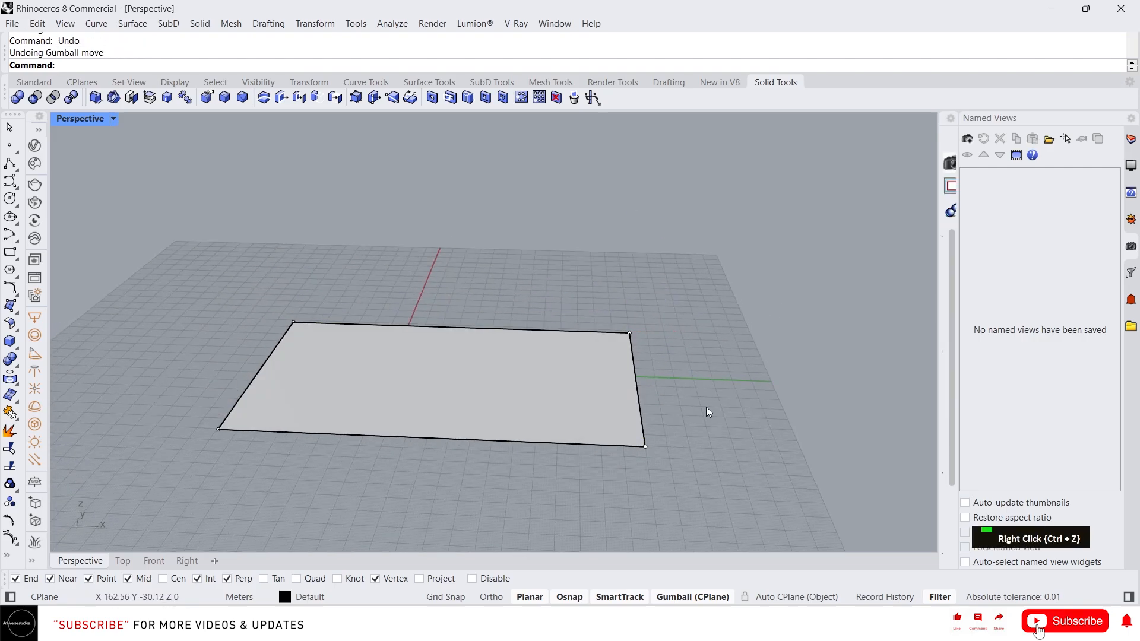
pyautogui.click(547, 376)
pyautogui.click(730, 372)
pyautogui.press('Escape')
pyautogui.press('Escape')
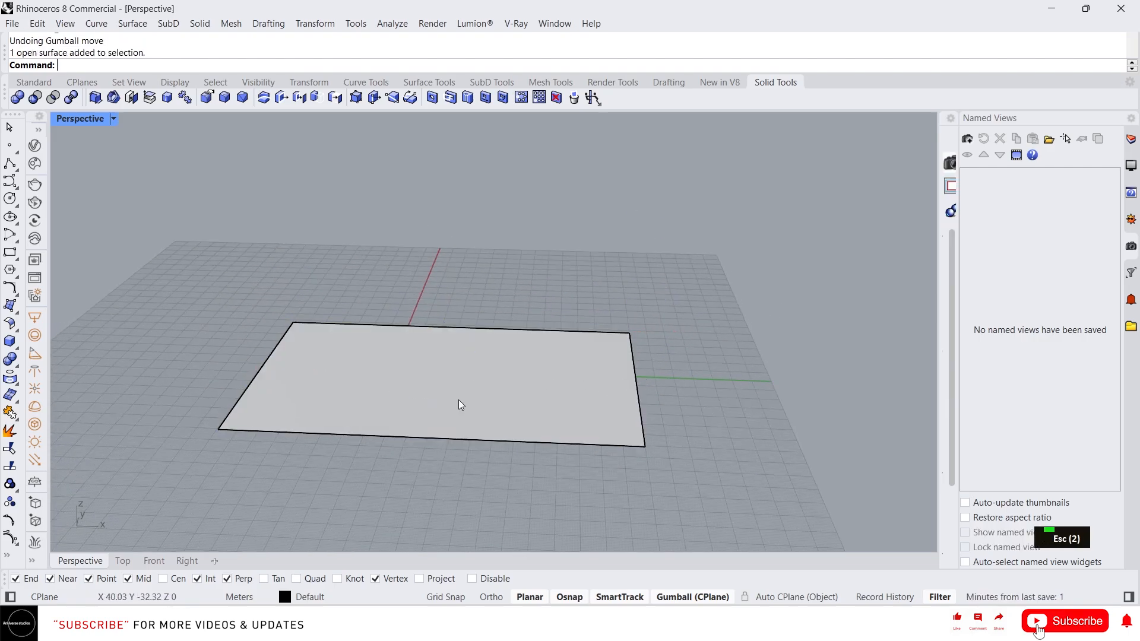
# - Run Rebuild on the flat surface, opening Rebuild Surface at 25×25 points, degree 2
pyautogui.write('reb')
pyautogui.press('Return')
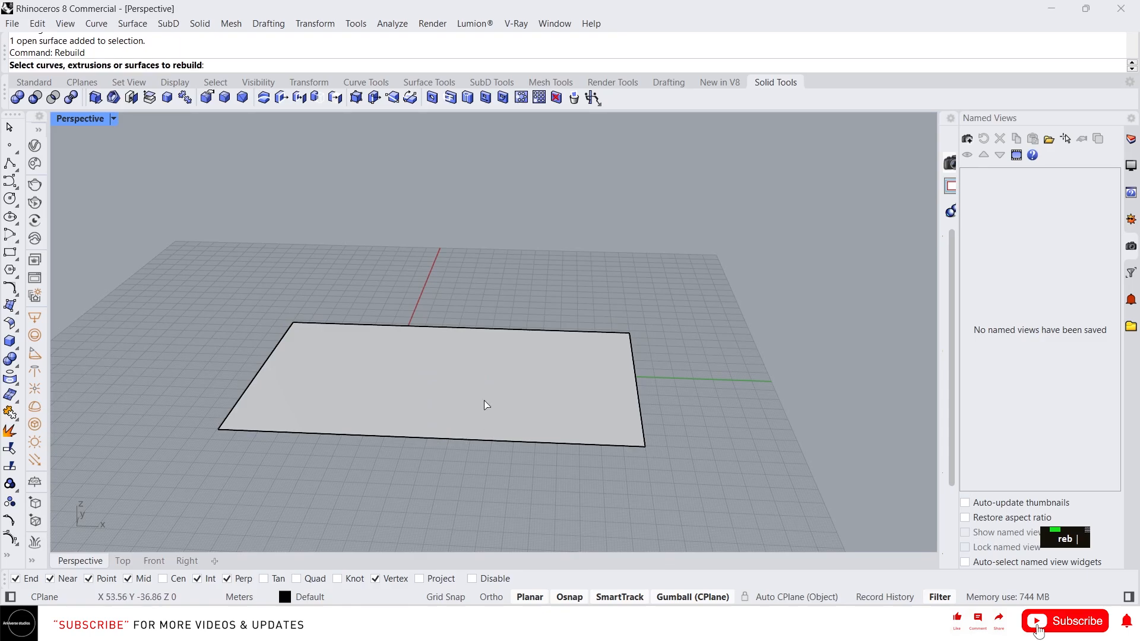
pyautogui.click(479, 395)
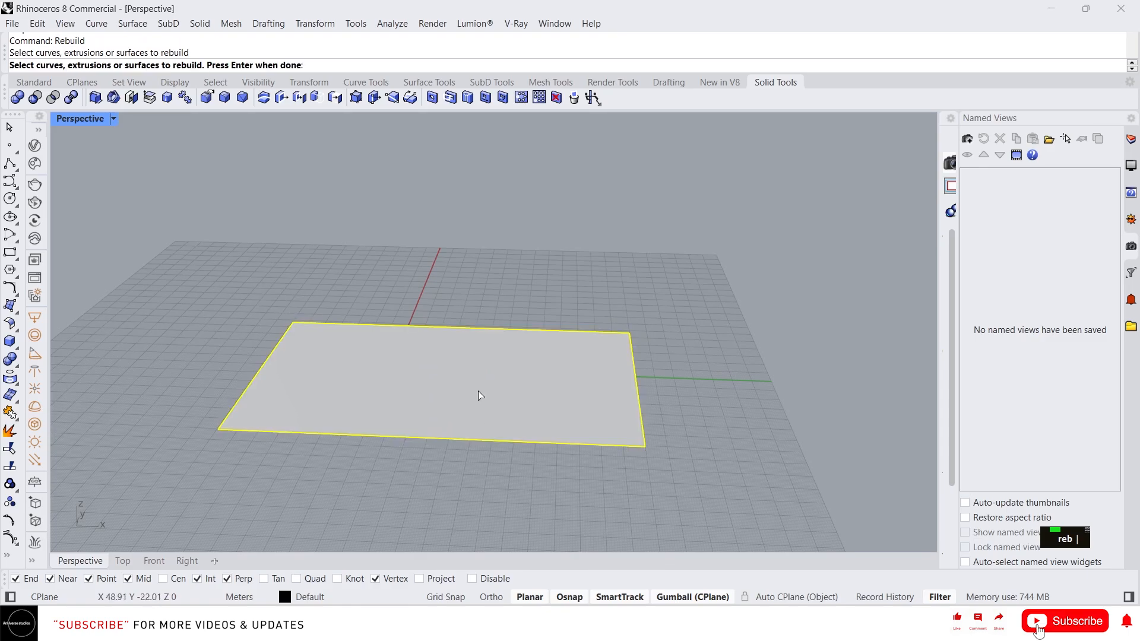
pyautogui.rightClick(480, 395)
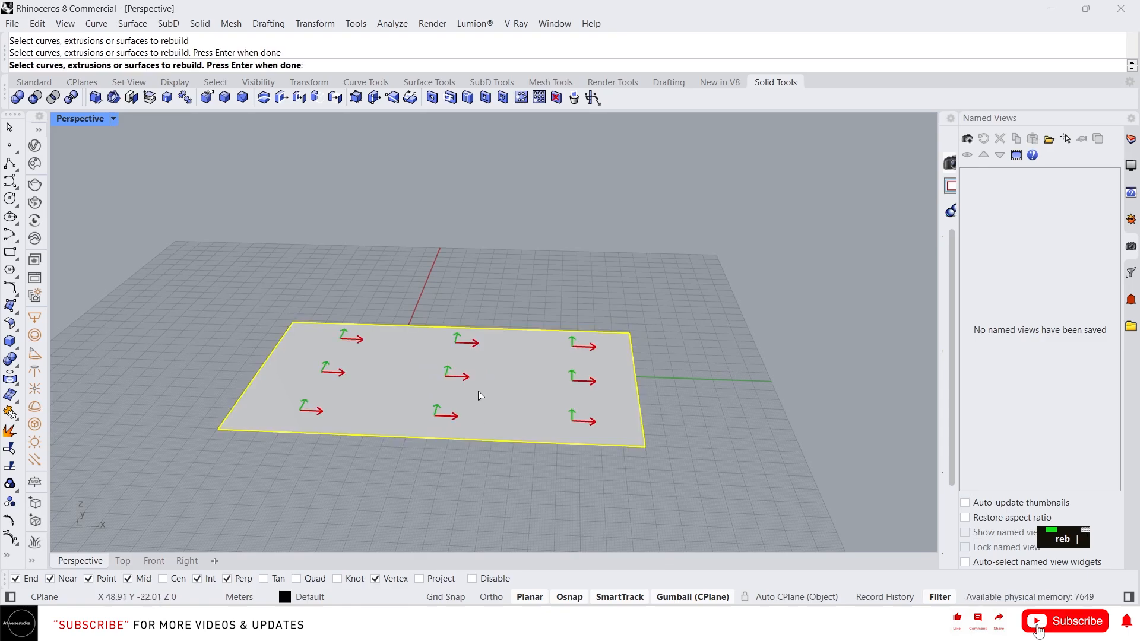
pyautogui.moveTo(558, 140); pyautogui.dragTo(691, 137)
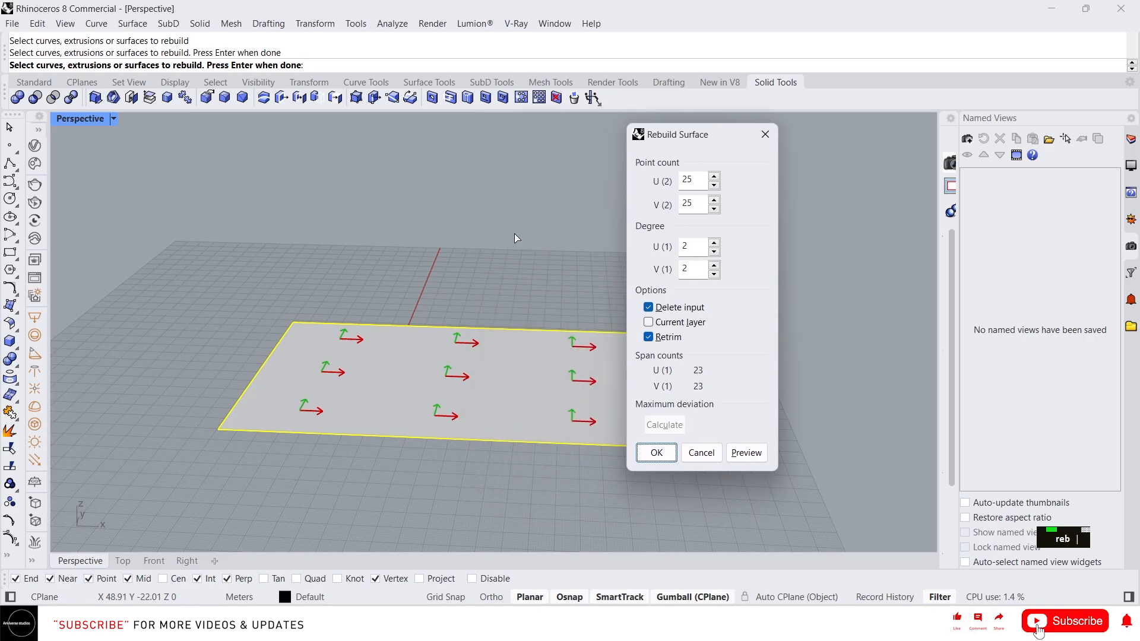
pyautogui.moveTo(475, 267); pyautogui.dragTo(335, 305, button='right')
pyautogui.scroll(-3, 335, 306)
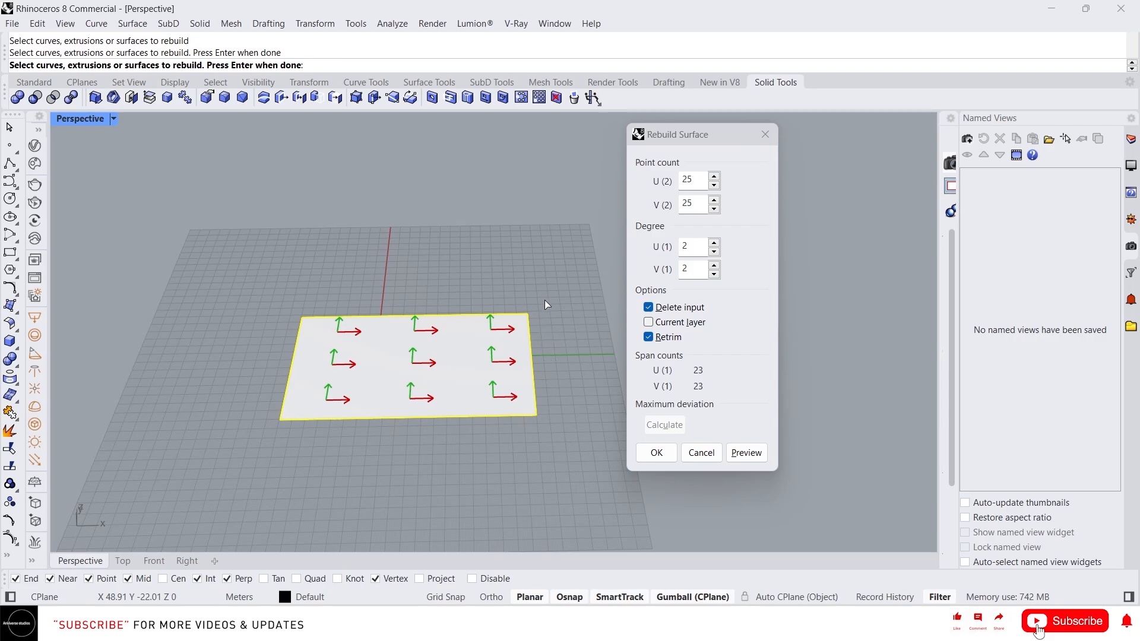
pyautogui.click(672, 185)
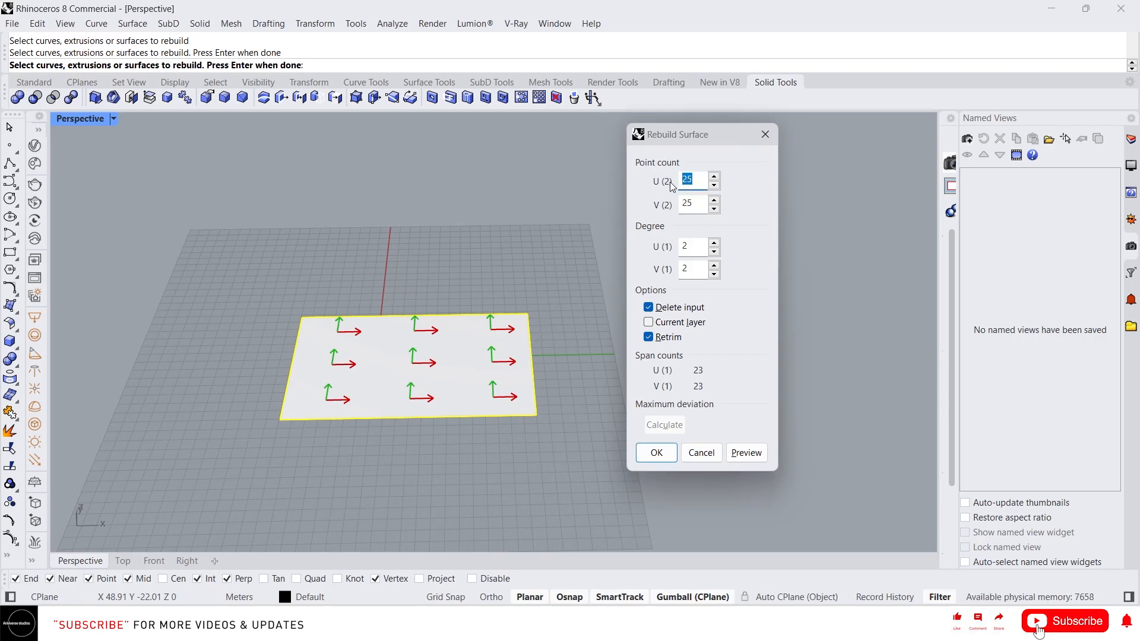
# - Set U and V point counts to 3 each (after trying 5) and apply the rebuild
pyautogui.write('5')
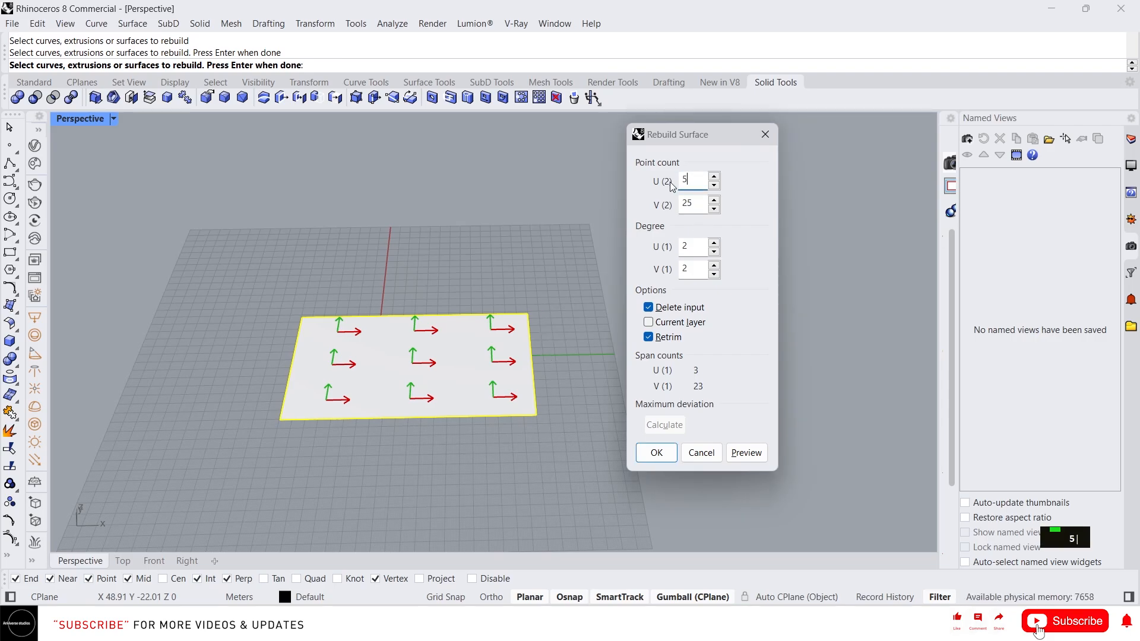
pyautogui.click(700, 199)
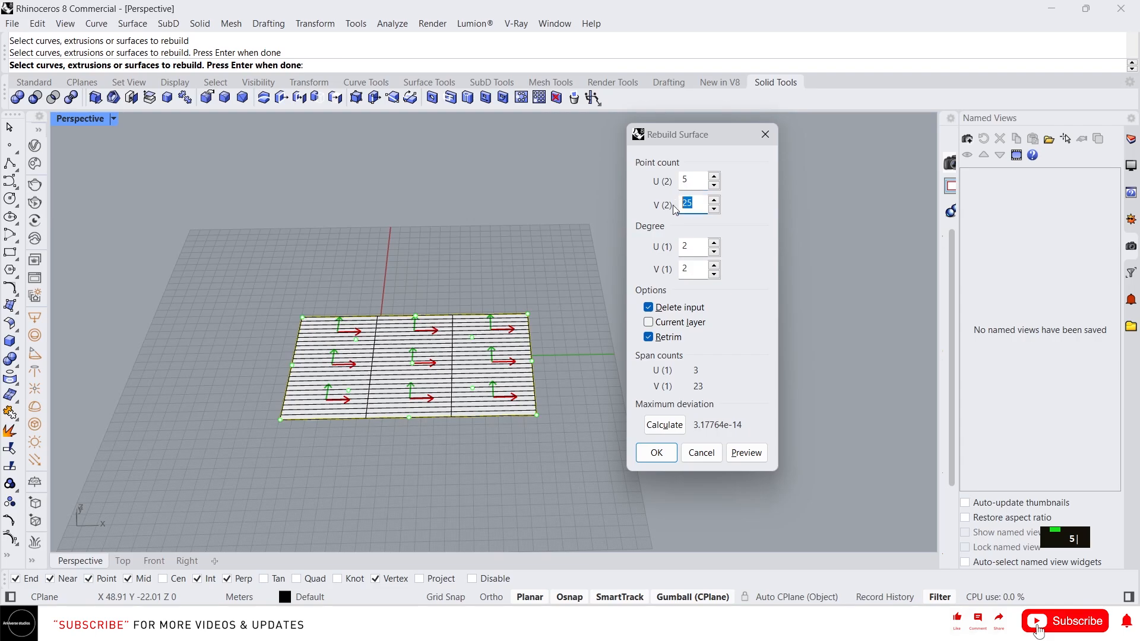
pyautogui.write('5')
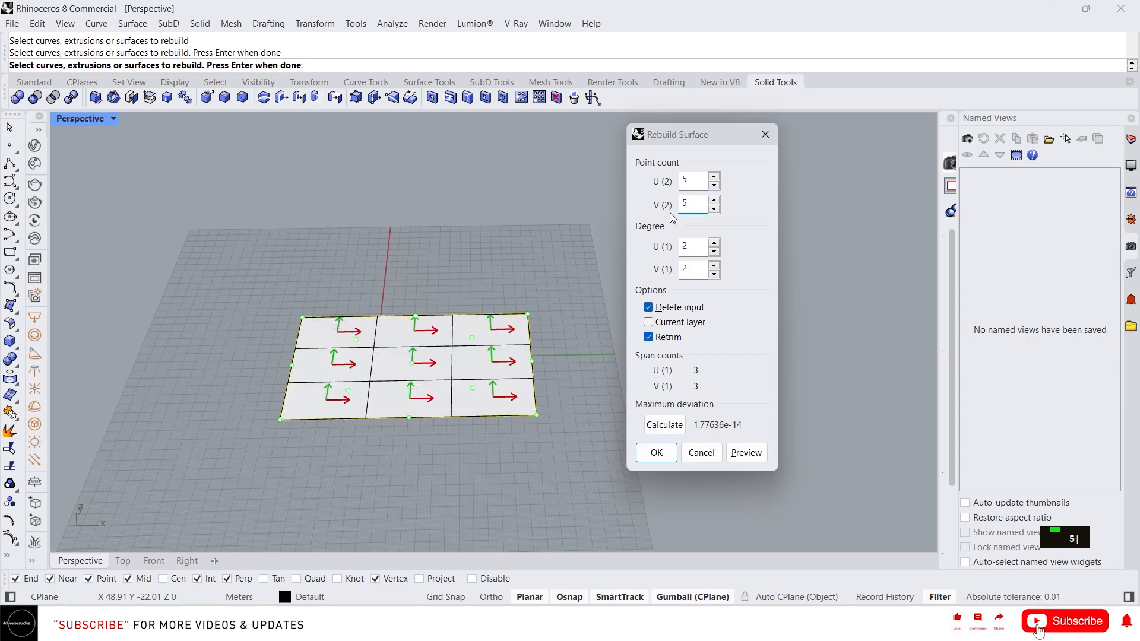
pyautogui.scroll(1, 501, 375)
pyautogui.scroll(1, 433, 381)
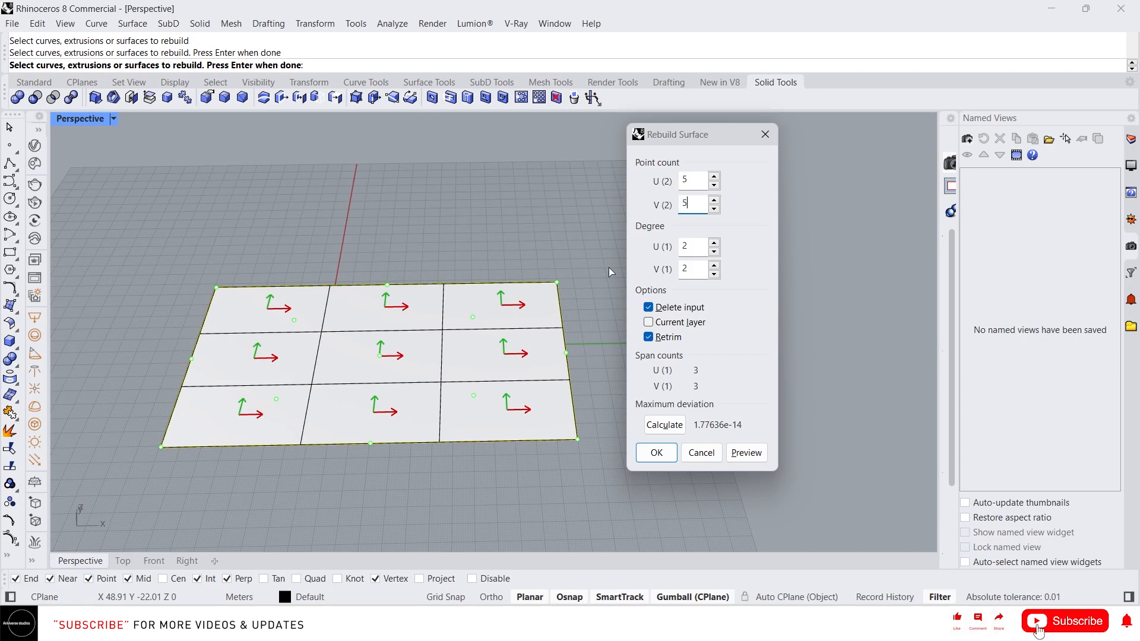
pyautogui.click(685, 180)
pyautogui.write('3')
pyautogui.doubleClick(687, 204)
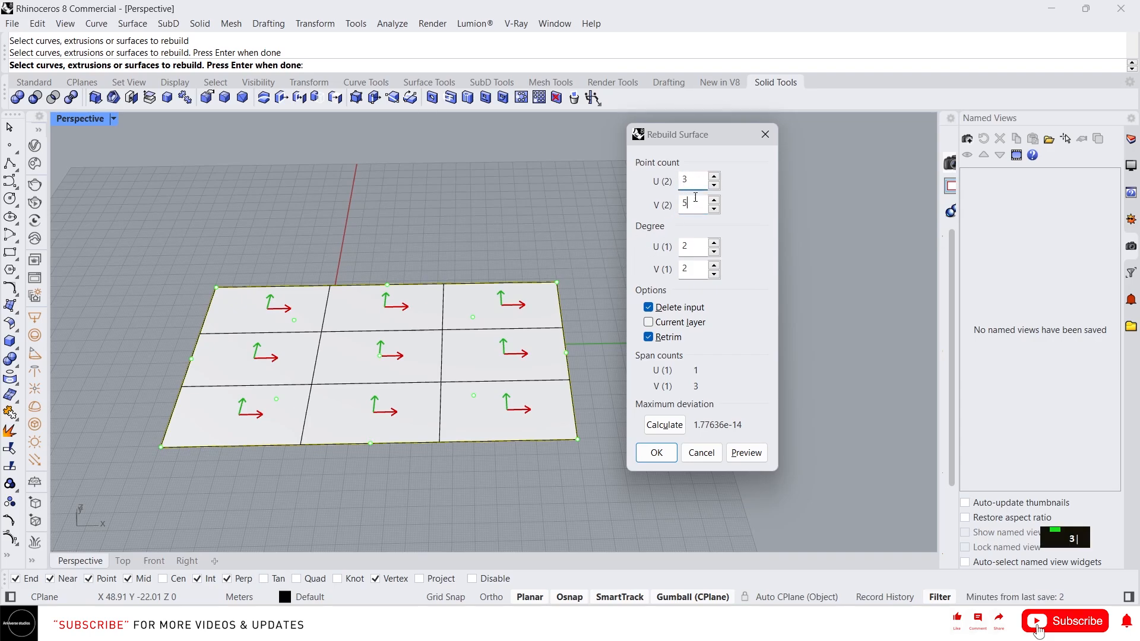
pyautogui.write('3')
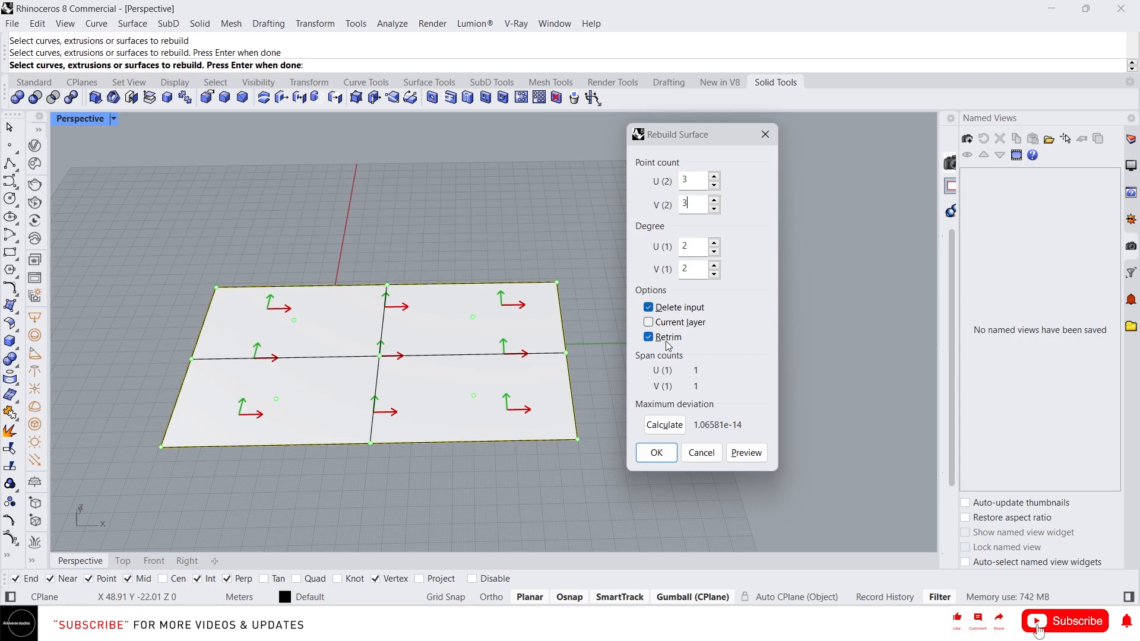
pyautogui.click(654, 453)
# - Reselect the rebuilt surface and display its 3 by 3 control points
pyautogui.scroll(-4, 618, 416)
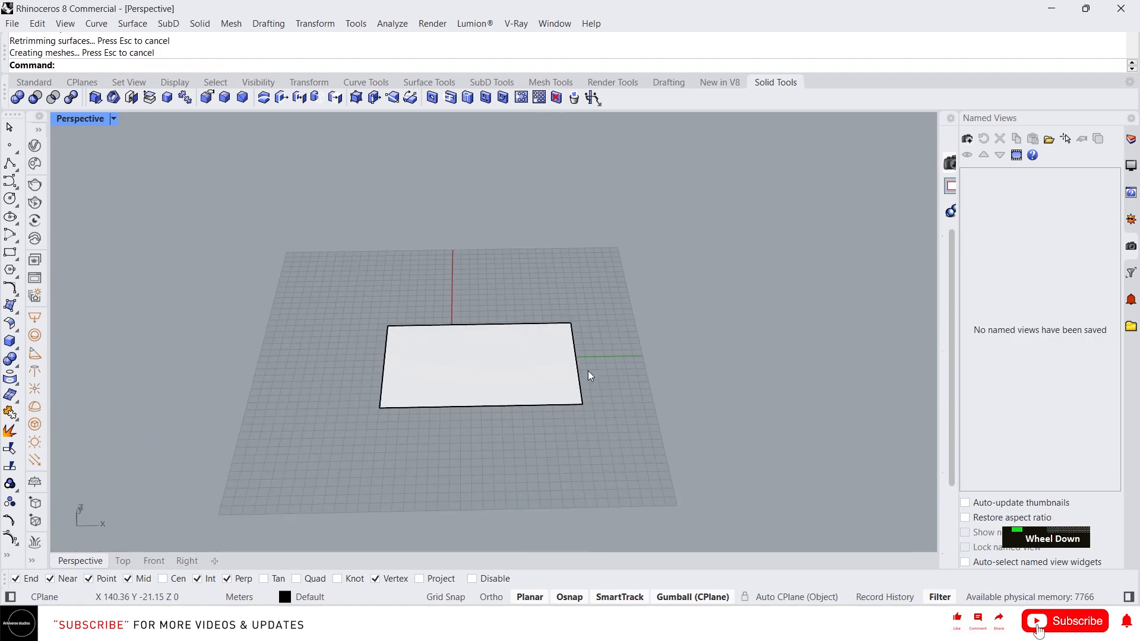
pyautogui.moveTo(588, 376); pyautogui.dragTo(486, 362, button='right')
pyautogui.click(486, 362)
pyautogui.scroll(-2, 475, 375)
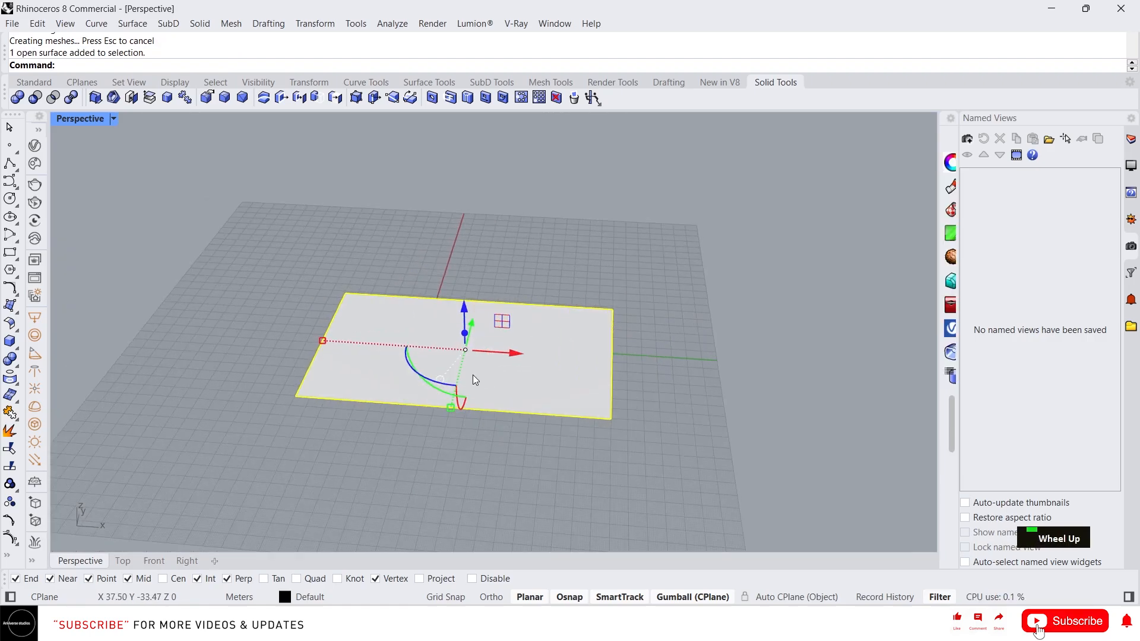
pyautogui.scroll(2, 521, 350)
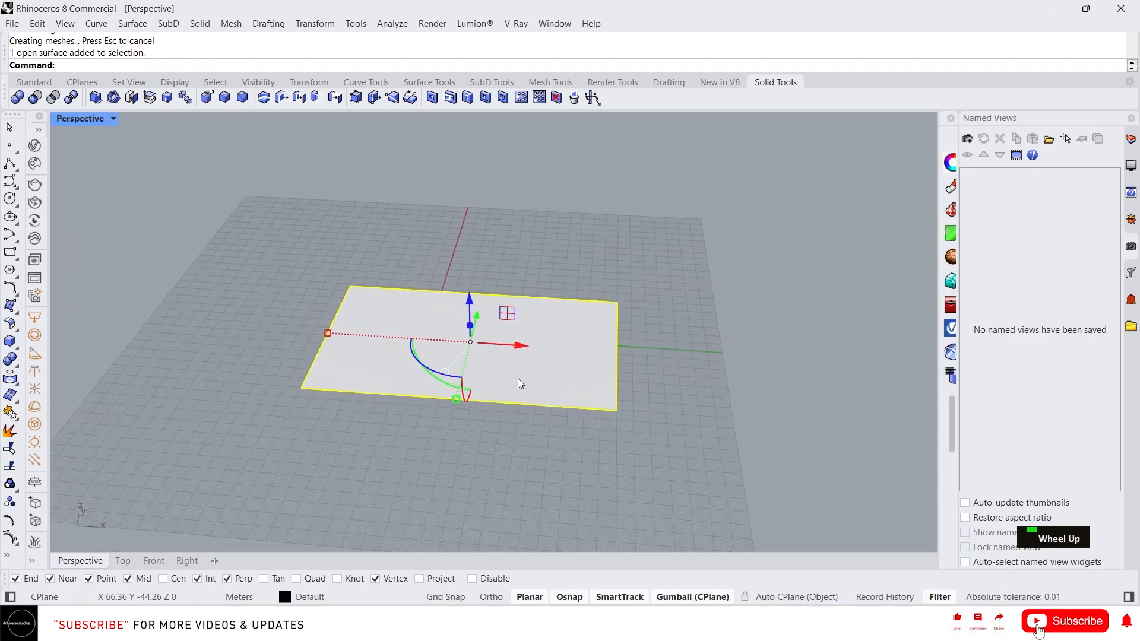
pyautogui.press('Escape')
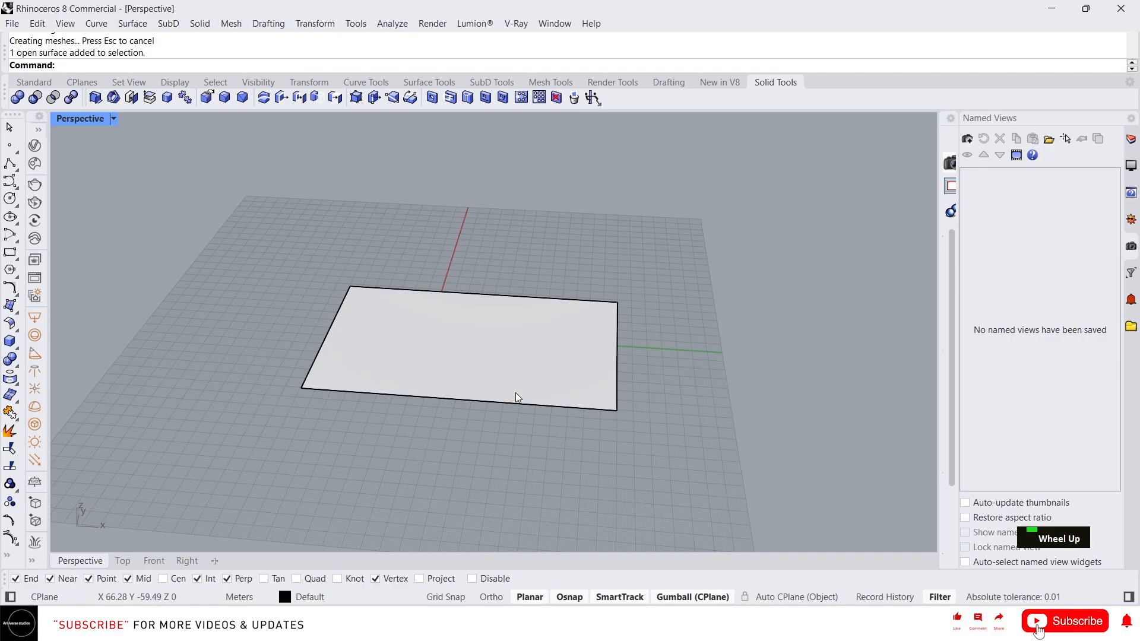
pyautogui.click(517, 371)
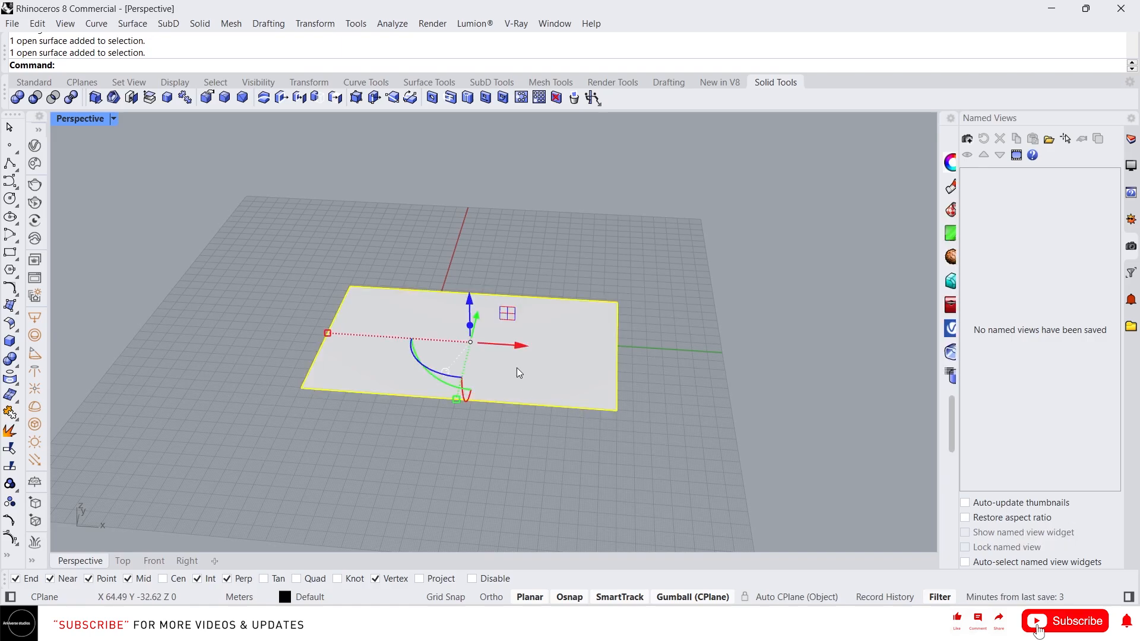
pyautogui.press('F10')
# - Orbit to a new angle and clear the control point selection
pyautogui.scroll(1, 469, 346)
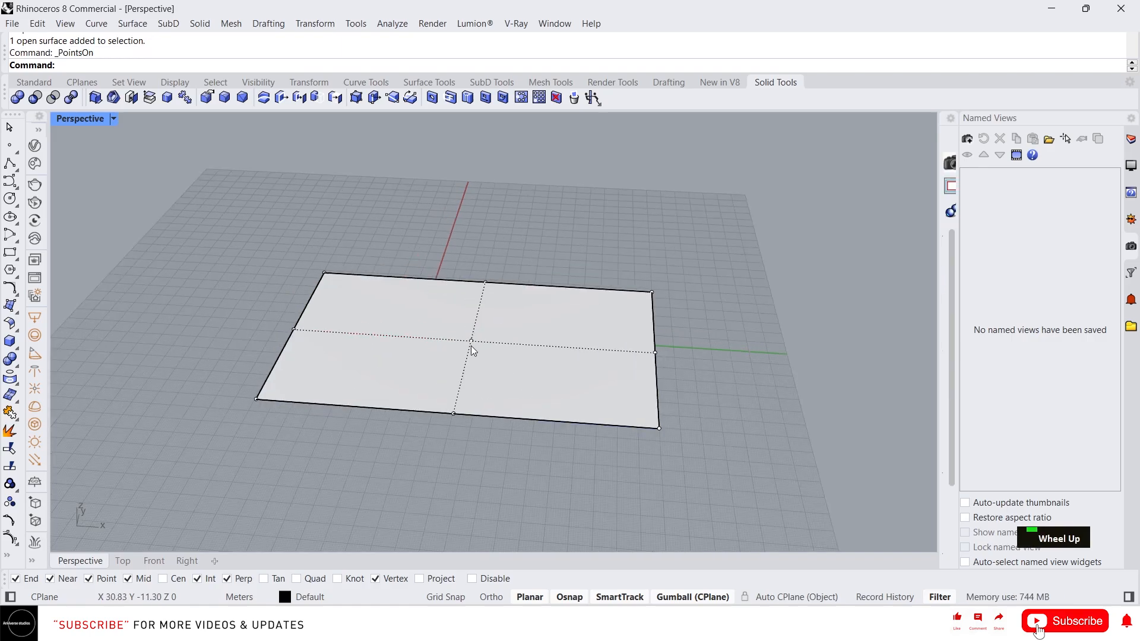
pyautogui.click(471, 341)
pyautogui.moveTo(471, 343)
pyautogui.mouseDown(button='right')
pyautogui.moveTo(457, 275)
pyautogui.moveTo(489, 356)
pyautogui.mouseUp(button='right')
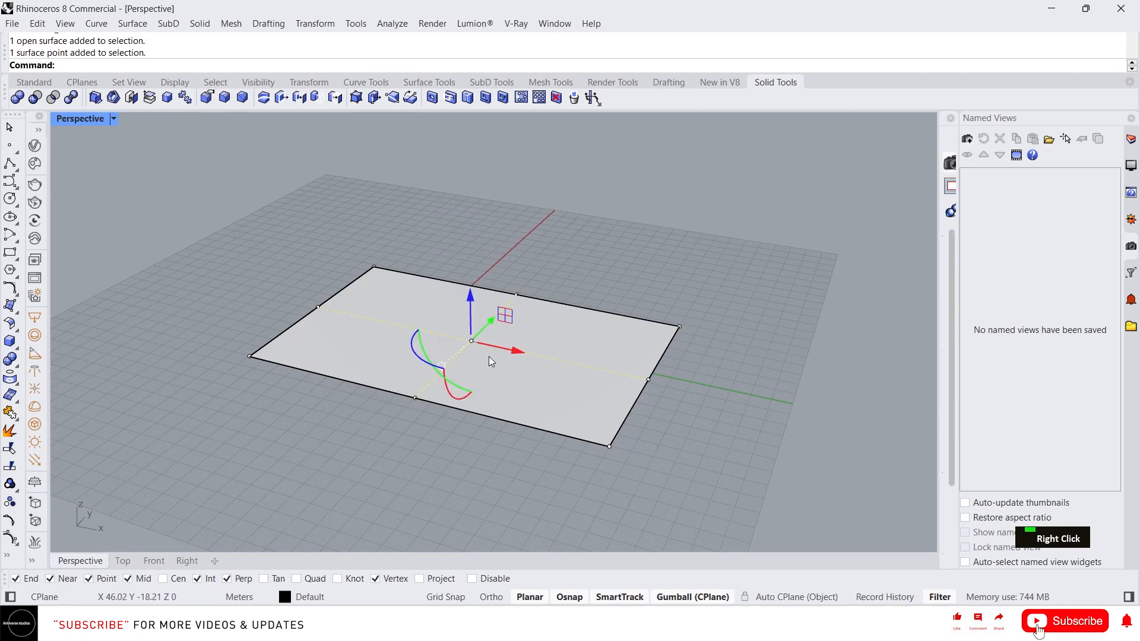
pyautogui.scroll(-2, 487, 324)
pyautogui.moveTo(537, 316); pyautogui.dragTo(585, 469, button='right')
pyautogui.press('Escape')
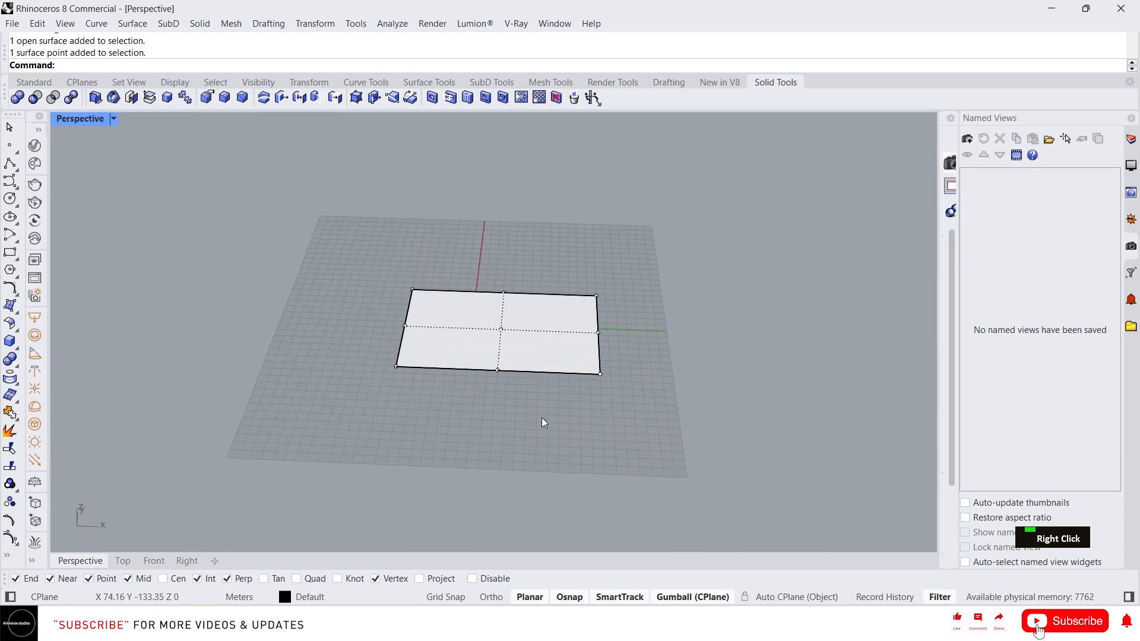
# - Draw a second rectangle beside the first and fill it with a planar surface
pyautogui.write('rec')
pyautogui.press('Return')
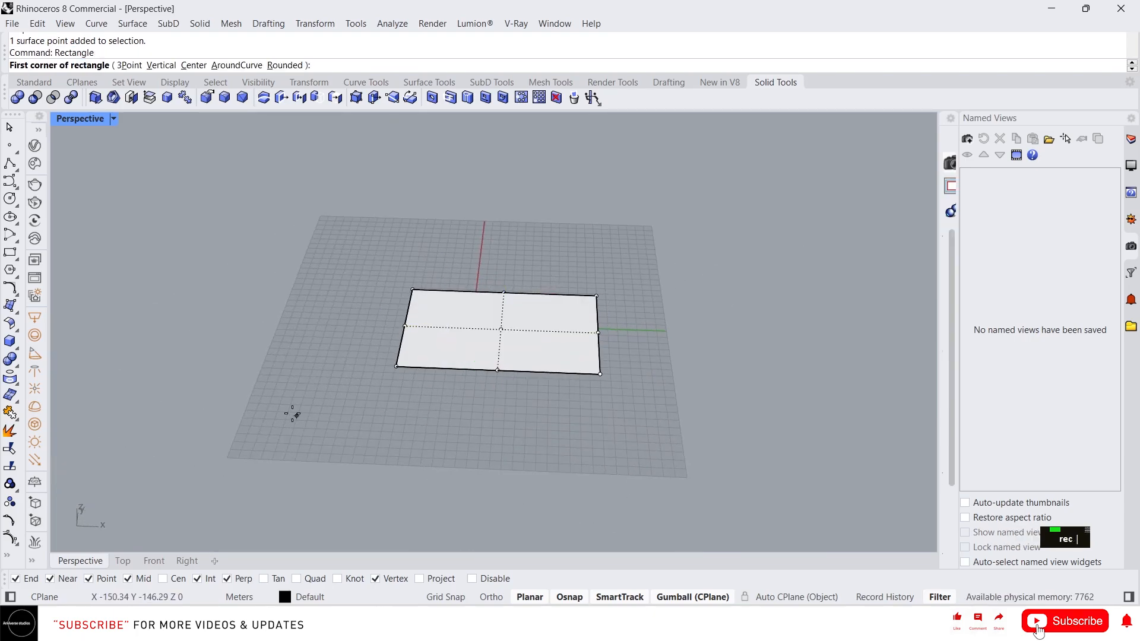
pyautogui.click(196, 400)
pyautogui.click(347, 502)
pyautogui.doubleClick(298, 465)
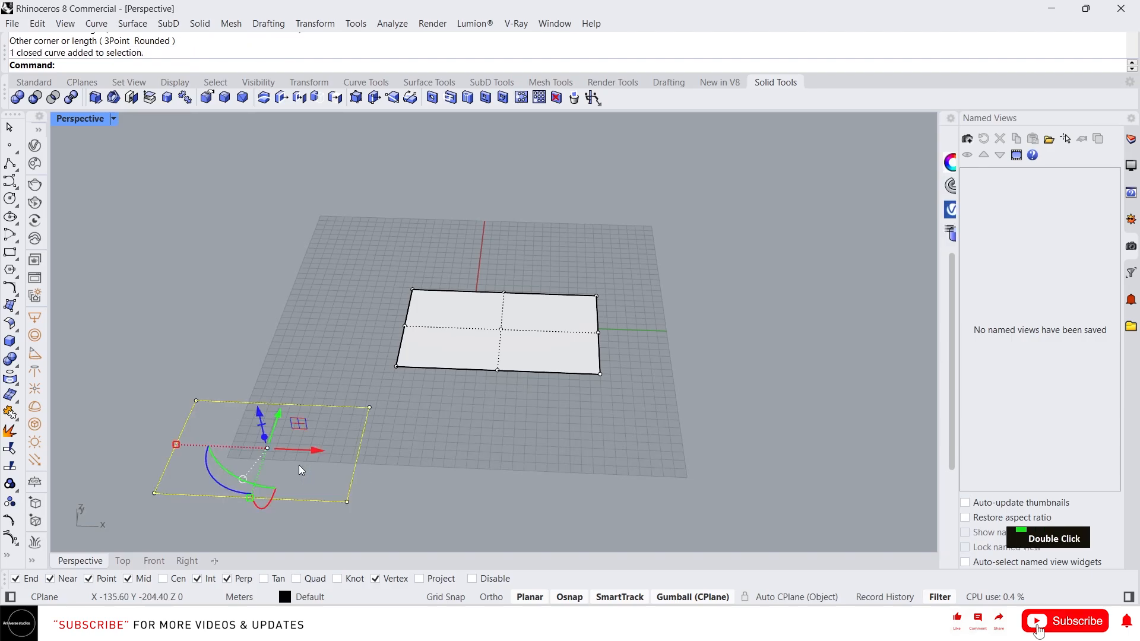
pyautogui.write('p')
pyautogui.press('Return')
# - Delete the new outline and show the left surface's control points
pyautogui.press('Delete')
pyautogui.click(296, 456)
pyautogui.moveTo(570, 433); pyautogui.dragTo(473, 403, button='right')
pyautogui.scroll(-2, 496, 408)
pyautogui.scroll(1, 473, 411)
pyautogui.scroll(1, 472, 411)
pyautogui.press('Escape')
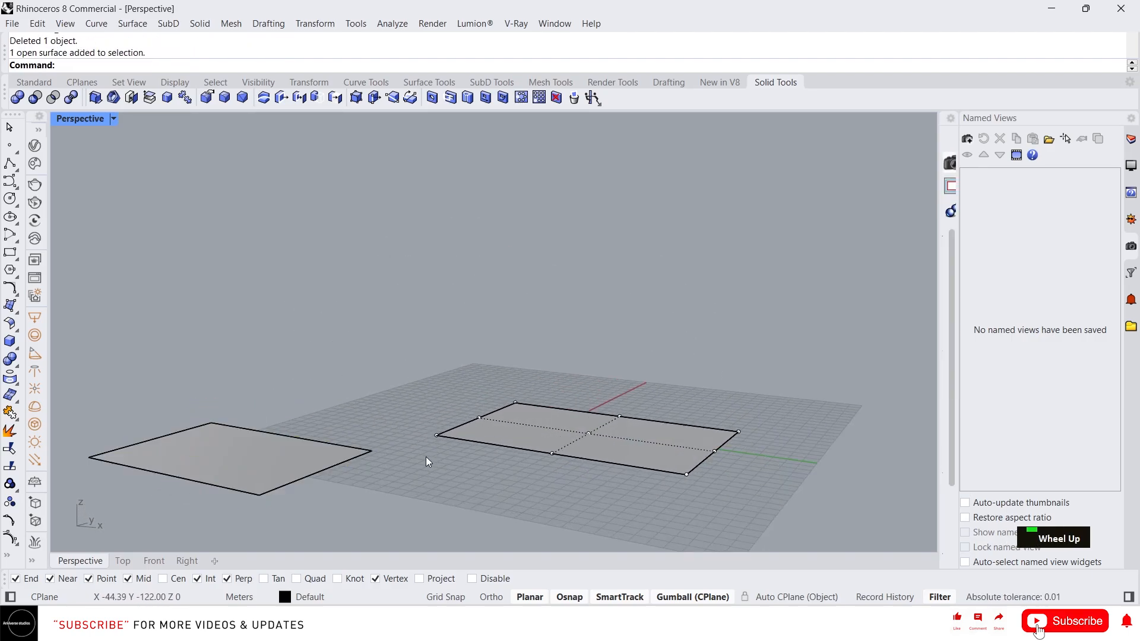
pyautogui.click(245, 454)
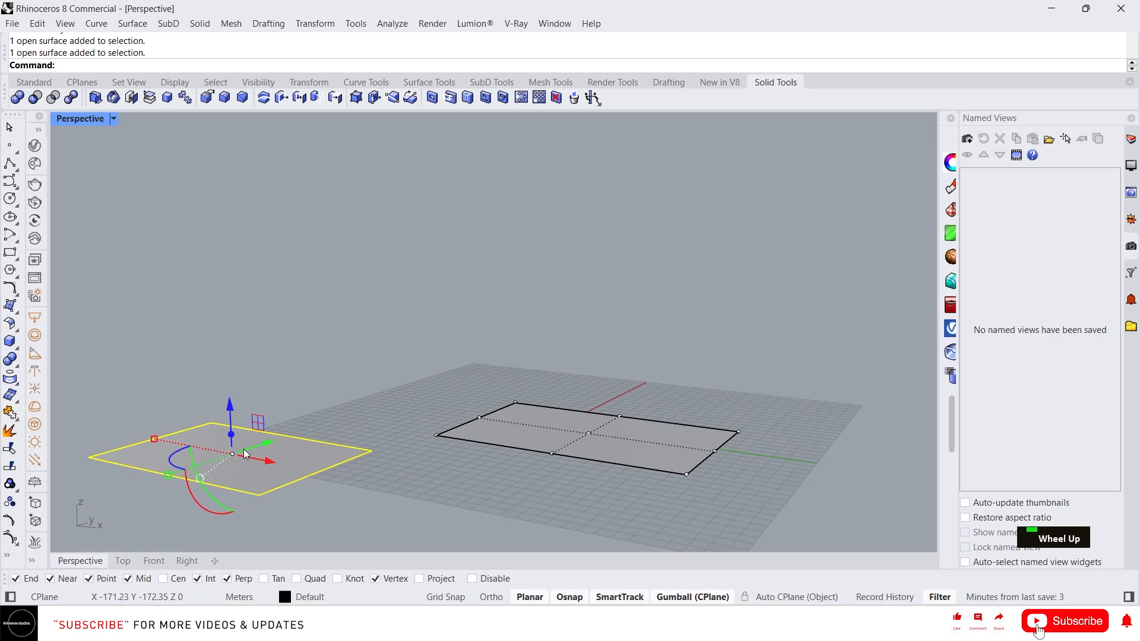
pyautogui.press('F10')
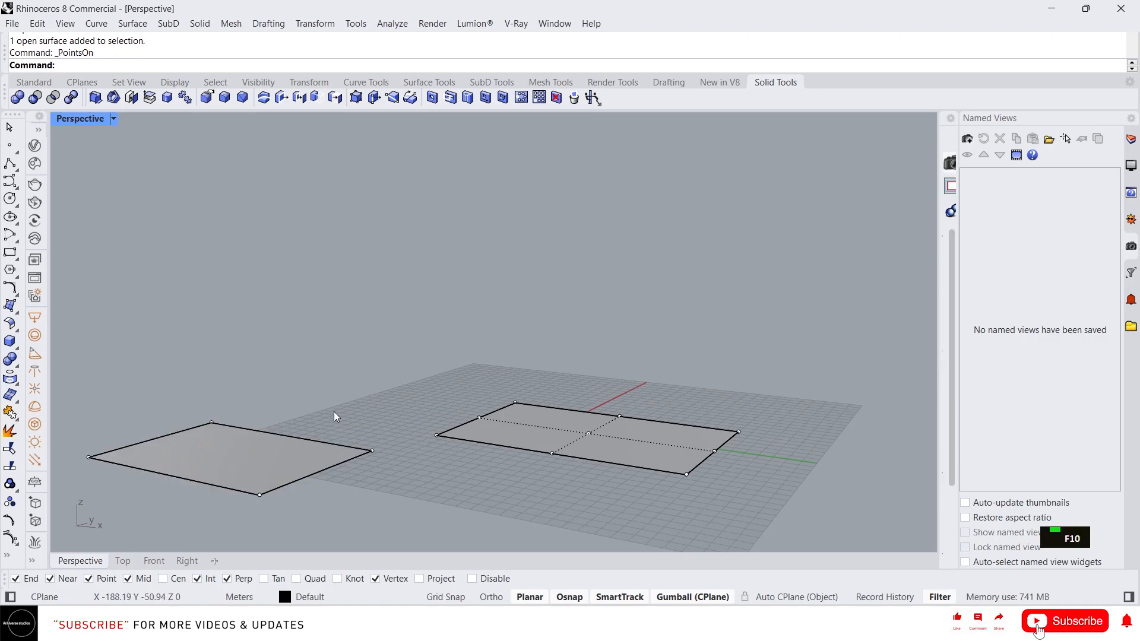
pyautogui.scroll(-2, 338, 412)
pyautogui.moveTo(351, 410); pyautogui.dragTo(399, 529)
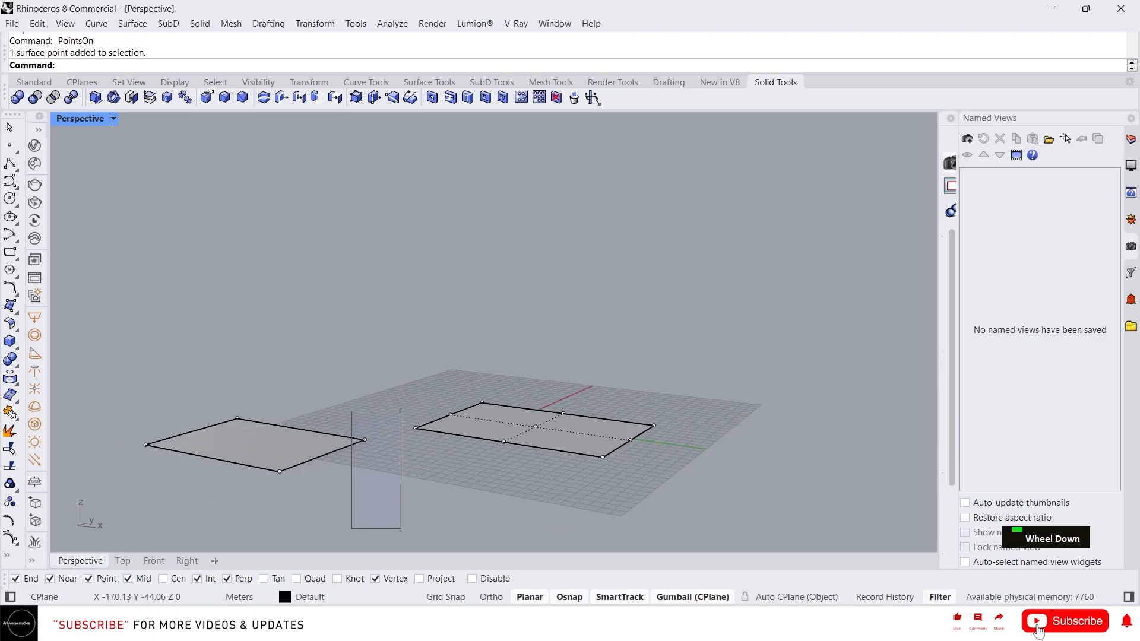
pyautogui.moveTo(399, 529); pyautogui.dragTo(361, 414, button='right')
pyautogui.moveTo(362, 414); pyautogui.dragTo(359, 314)
pyautogui.moveTo(349, 386); pyautogui.dragTo(287, 396, button='right')
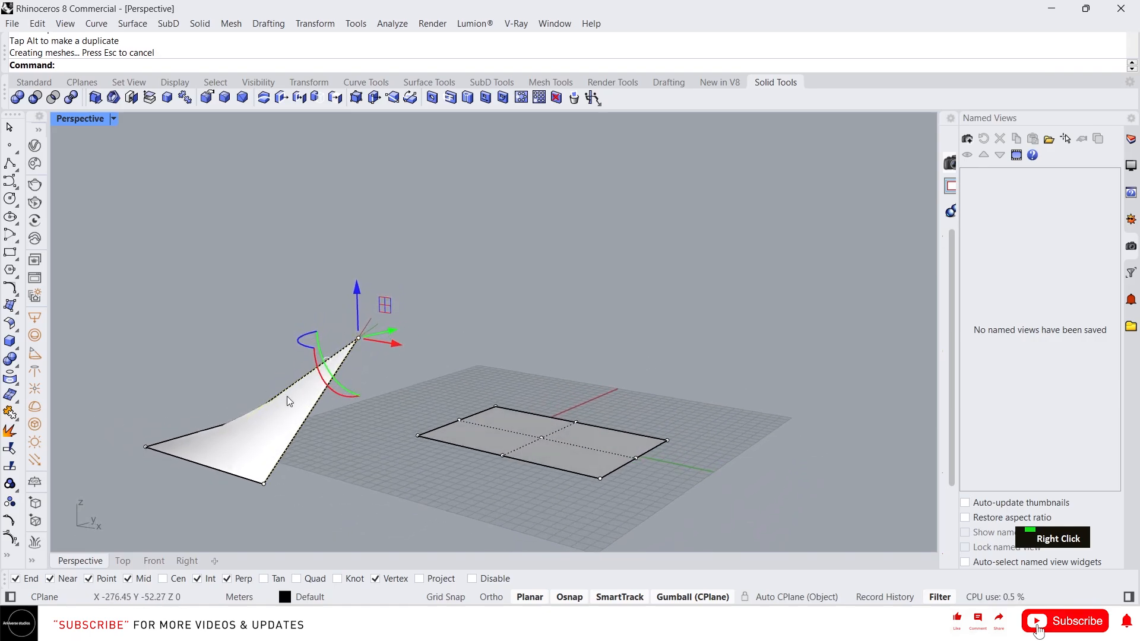
pyautogui.click(668, 440)
pyautogui.moveTo(669, 404); pyautogui.dragTo(665, 337)
pyautogui.moveTo(689, 437); pyautogui.dragTo(416, 447, button='right')
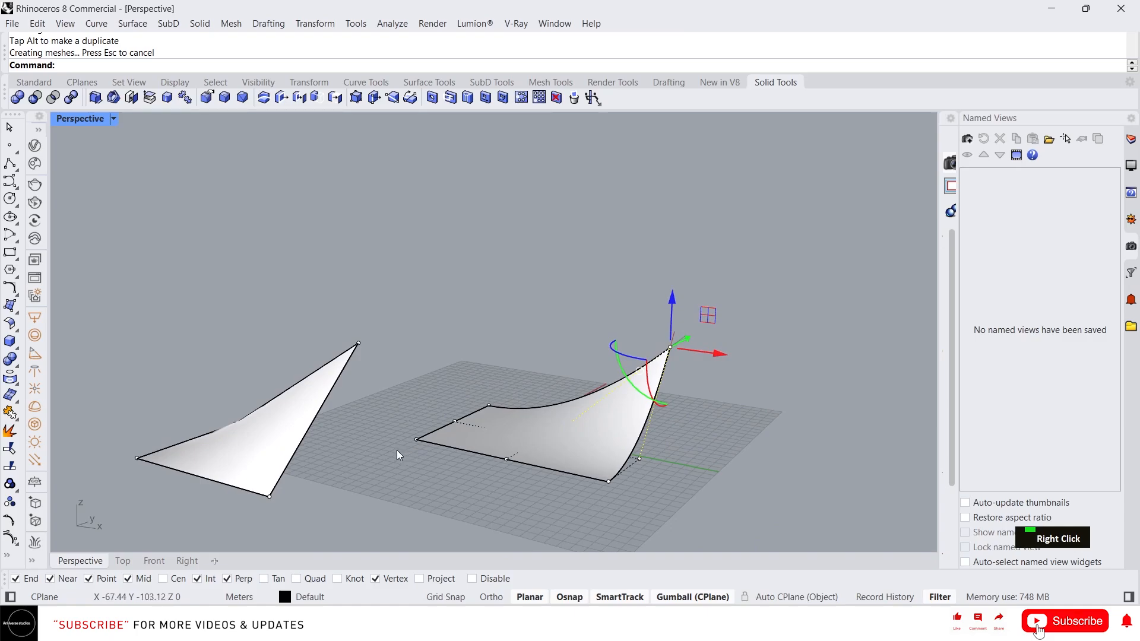
pyautogui.hotkey('ctrl', 'z')
pyautogui.hotkey('ctrl', 'z')
pyautogui.hotkey('ctrl', 'z')
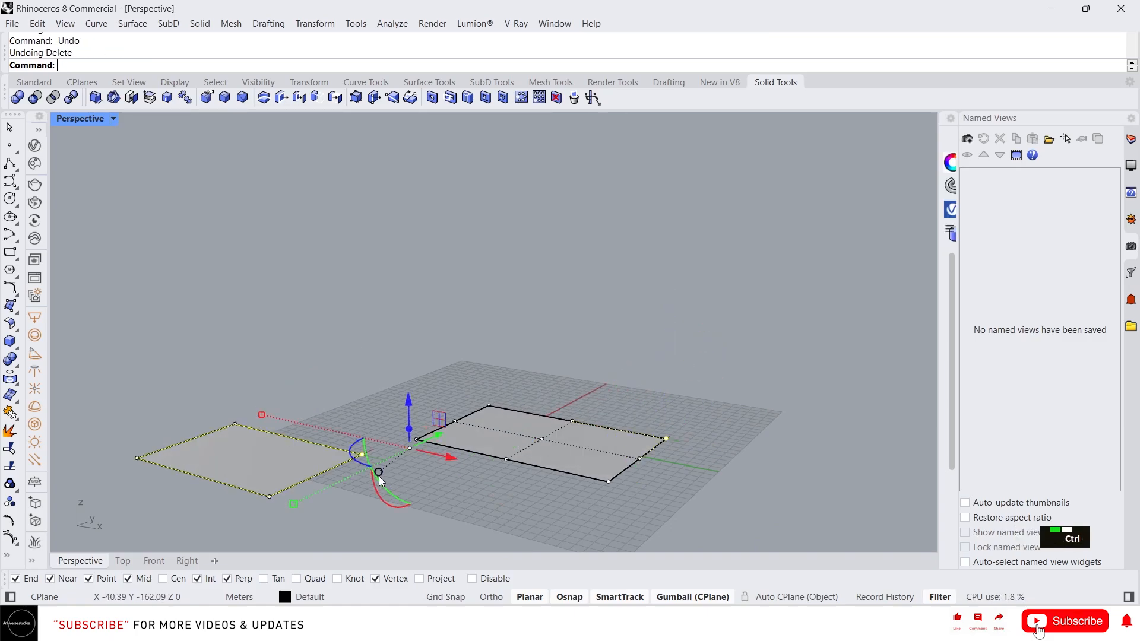
# - Raise two opposite corner points of the left surface about 134 m into a saddle
pyautogui.hotkey('ctrl', 'y')
pyautogui.click(402, 489)
pyautogui.click(254, 457)
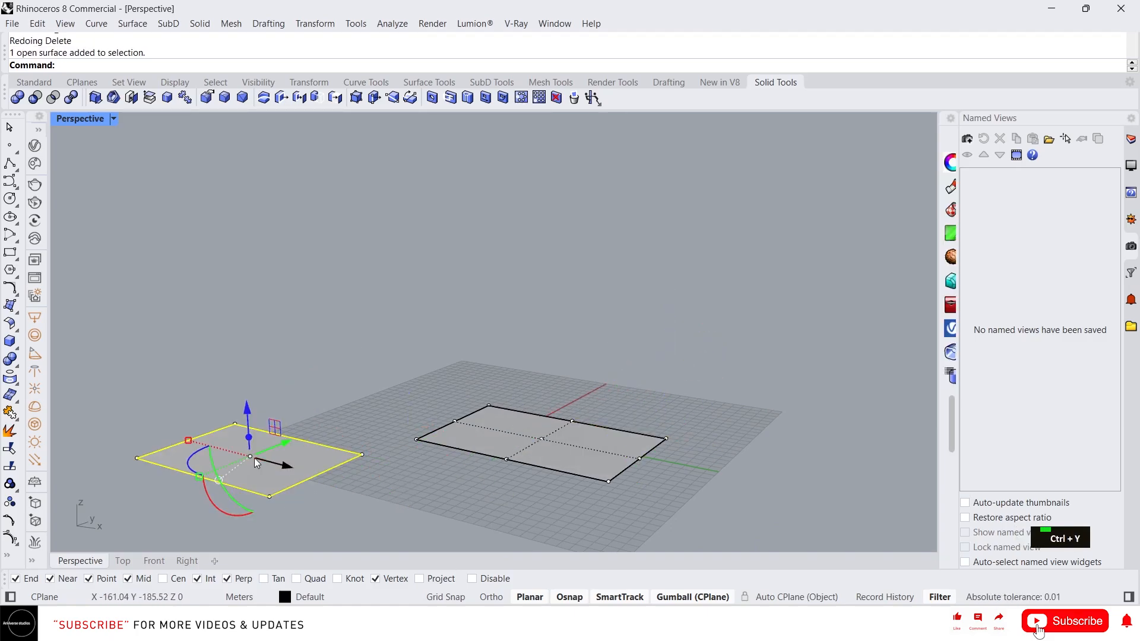
pyautogui.click(140, 473)
pyautogui.click(137, 457)
pyautogui.keyDown('shift'); pyautogui.click(362, 455); pyautogui.keyUp('shift')
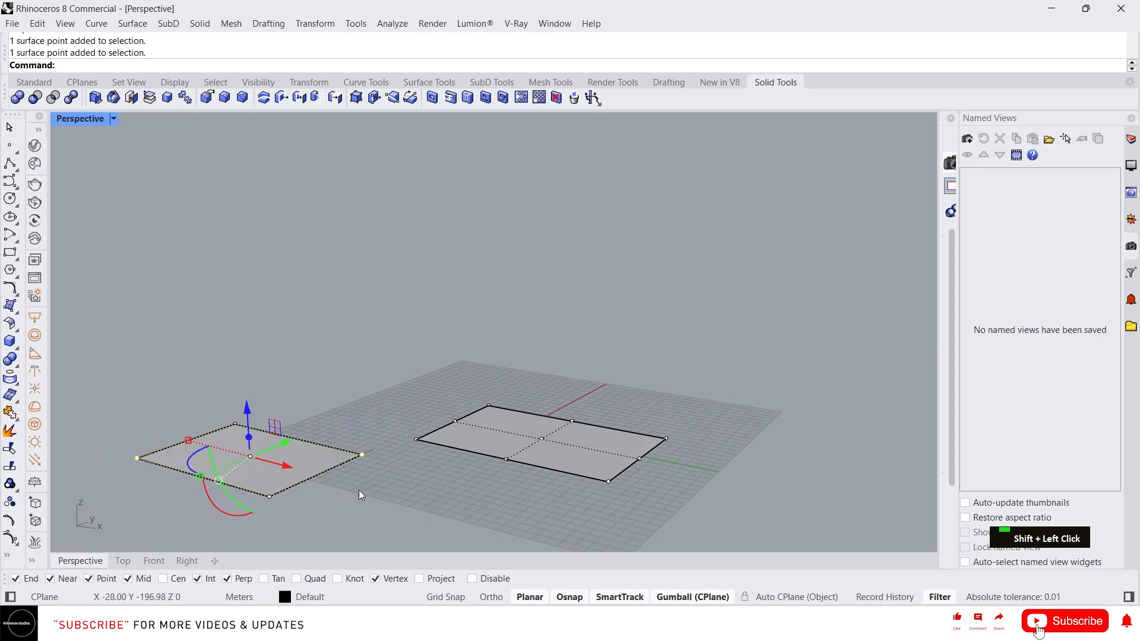
pyautogui.moveTo(258, 423); pyautogui.dragTo(252, 262)
pyautogui.moveTo(440, 350); pyautogui.dragTo(427, 333, button='right')
pyautogui.scroll(6, 195, 390)
pyautogui.moveTo(195, 389); pyautogui.dragTo(220, 372, button='right')
pyautogui.scroll(-4, 288, 357)
pyautogui.scroll(-2, 289, 358)
pyautogui.scroll(4, 204, 312)
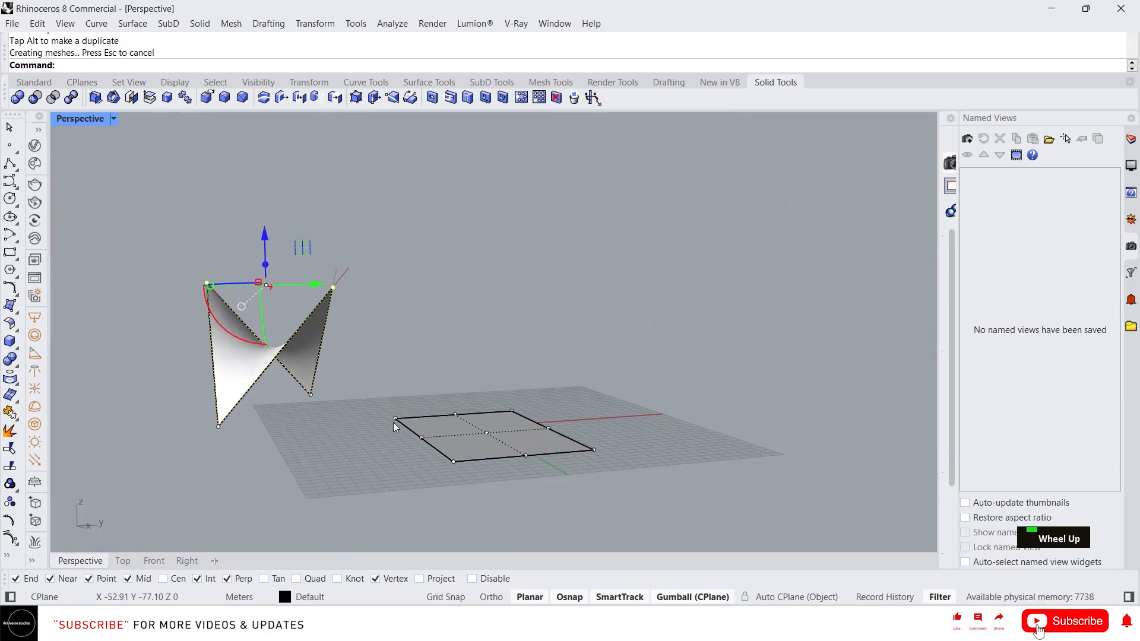
# - Lift two opposite corners of the right surface the same way and compare both saddles
pyautogui.moveTo(203, 312); pyautogui.dragTo(412, 373, button='right')
pyautogui.click(409, 372)
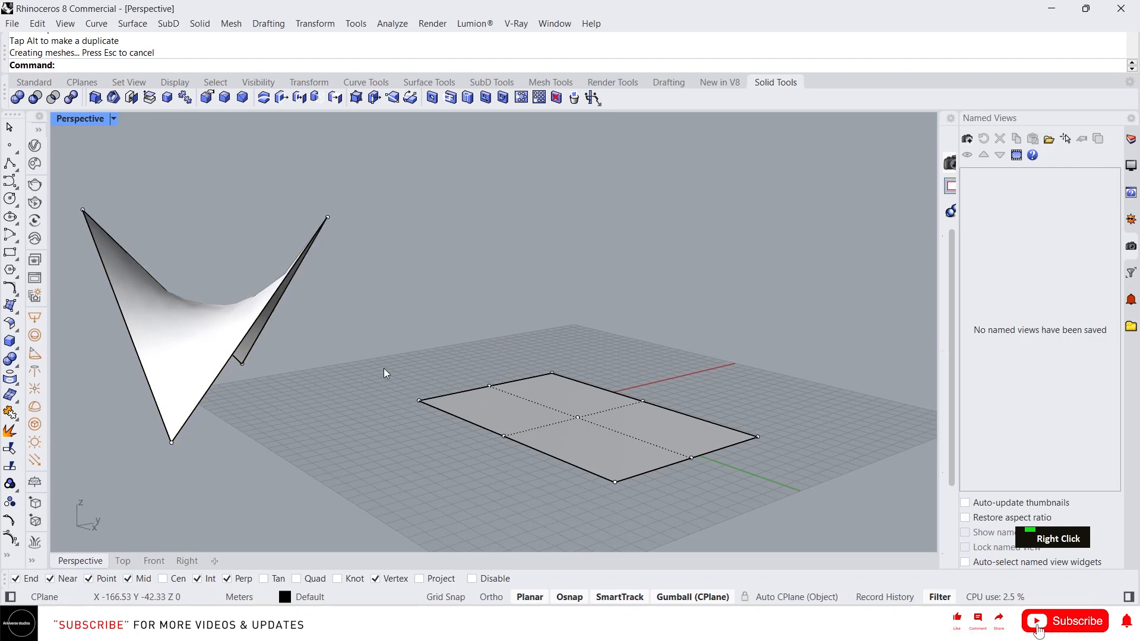
pyautogui.moveTo(384, 368); pyautogui.dragTo(403, 418)
pyautogui.keyDown('shift'); pyautogui.click(419, 400); pyautogui.keyUp('shift')
pyautogui.keyDown('shift'); pyautogui.moveTo(725, 394); pyautogui.dragTo(821, 509); pyautogui.keyUp('shift')
pyautogui.moveTo(582, 386); pyautogui.dragTo(585, 262)
pyautogui.moveTo(609, 312); pyautogui.dragTo(564, 399, button='right')
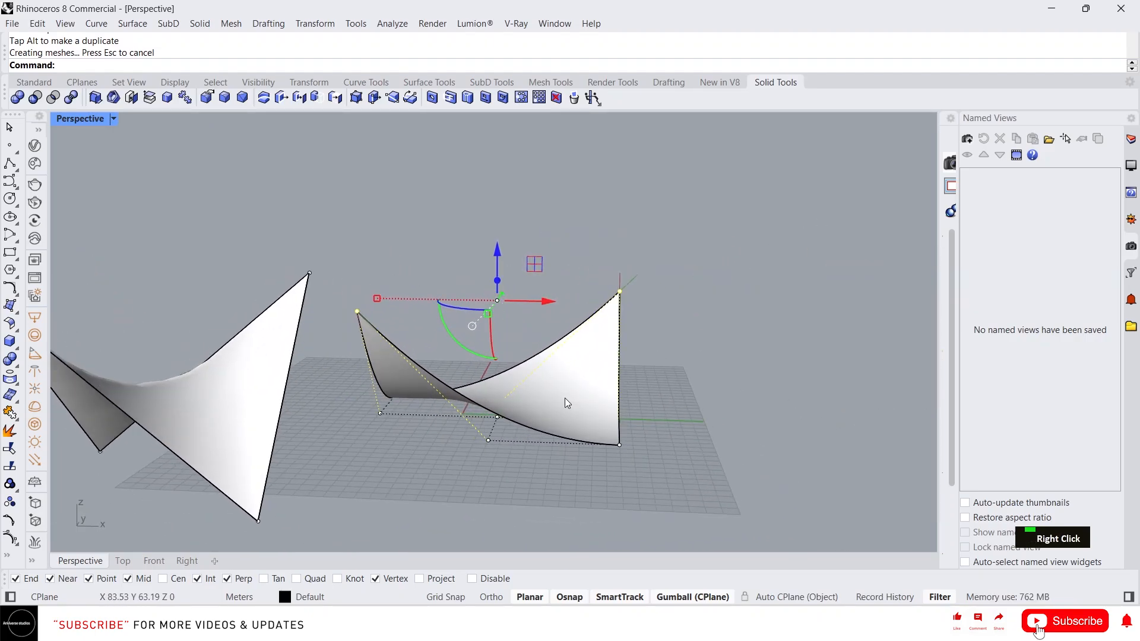
pyautogui.scroll(-3, 712, 450)
# - Select the right surface's centre control point and raise it straight up
pyautogui.moveTo(713, 451); pyautogui.dragTo(585, 446, button='right')
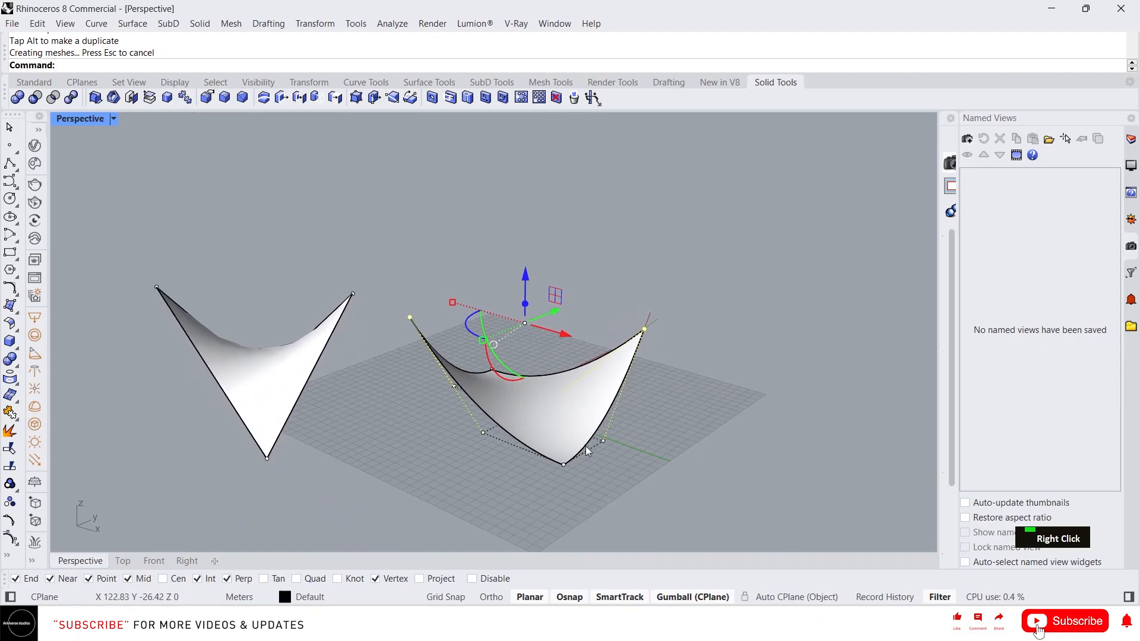
pyautogui.moveTo(580, 435); pyautogui.dragTo(558, 393, button='right')
pyautogui.click(534, 413)
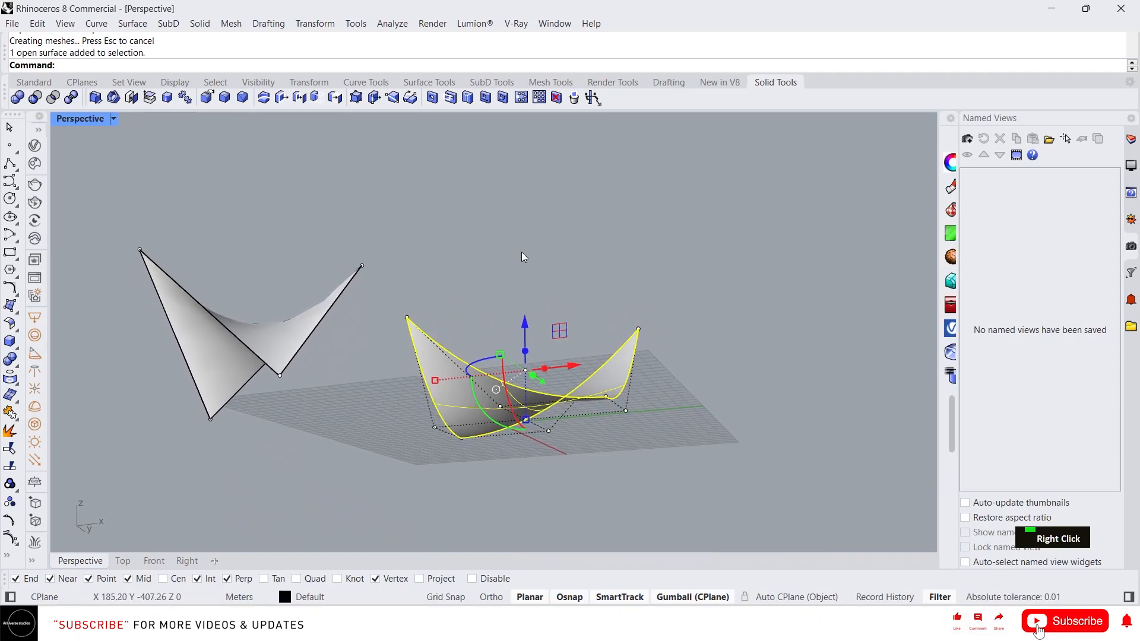
pyautogui.moveTo(521, 252); pyautogui.dragTo(543, 430)
pyautogui.moveTo(523, 323); pyautogui.dragTo(519, 191)
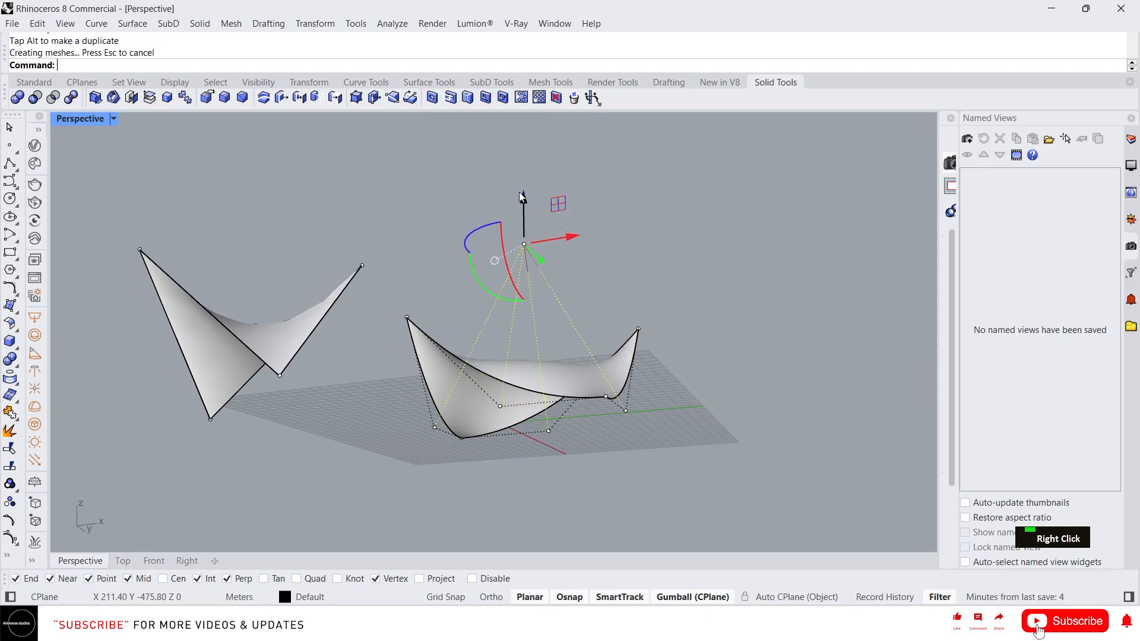
# - Lift the centre point even higher, then window-select both surfaces
pyautogui.moveTo(518, 191); pyautogui.dragTo(399, 380, button='right')
pyautogui.moveTo(356, 349); pyautogui.dragTo(296, 369, button='right')
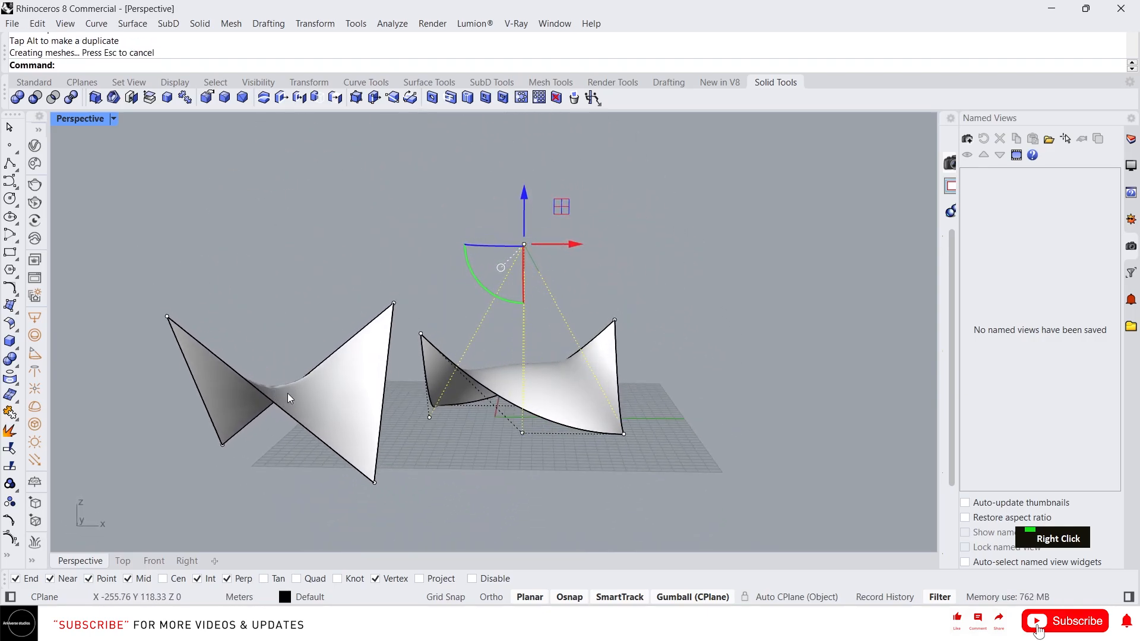
pyautogui.moveTo(571, 378)
pyautogui.mouseDown(button='right')
pyautogui.moveTo(552, 354)
pyautogui.moveTo(520, 359)
pyautogui.moveTo(527, 339)
pyautogui.moveTo(583, 386)
pyautogui.mouseUp(button='right')
pyautogui.scroll(-6, 583, 383)
pyautogui.moveTo(547, 250); pyautogui.dragTo(547, 230)
pyautogui.moveTo(531, 454); pyautogui.dragTo(590, 412, button='right')
pyautogui.scroll(2, 591, 412)
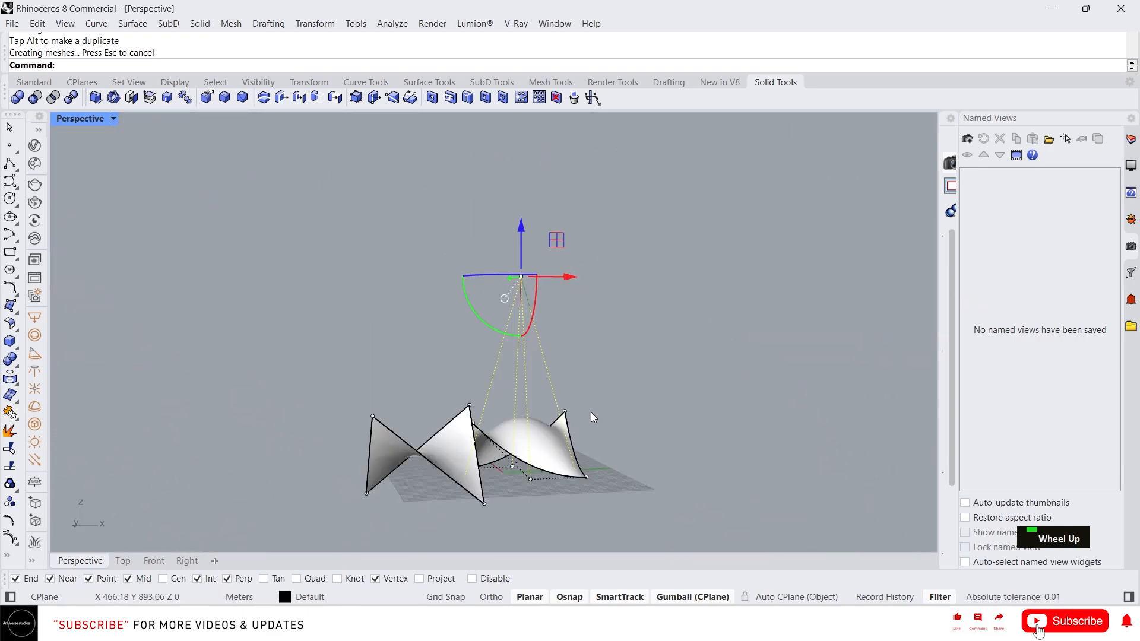
pyautogui.click(636, 442)
pyautogui.moveTo(667, 524); pyautogui.dragTo(292, 249)
# - Delete both tent surfaces, then draw a new rectangle and make it a planar surface
pyautogui.press('Delete')
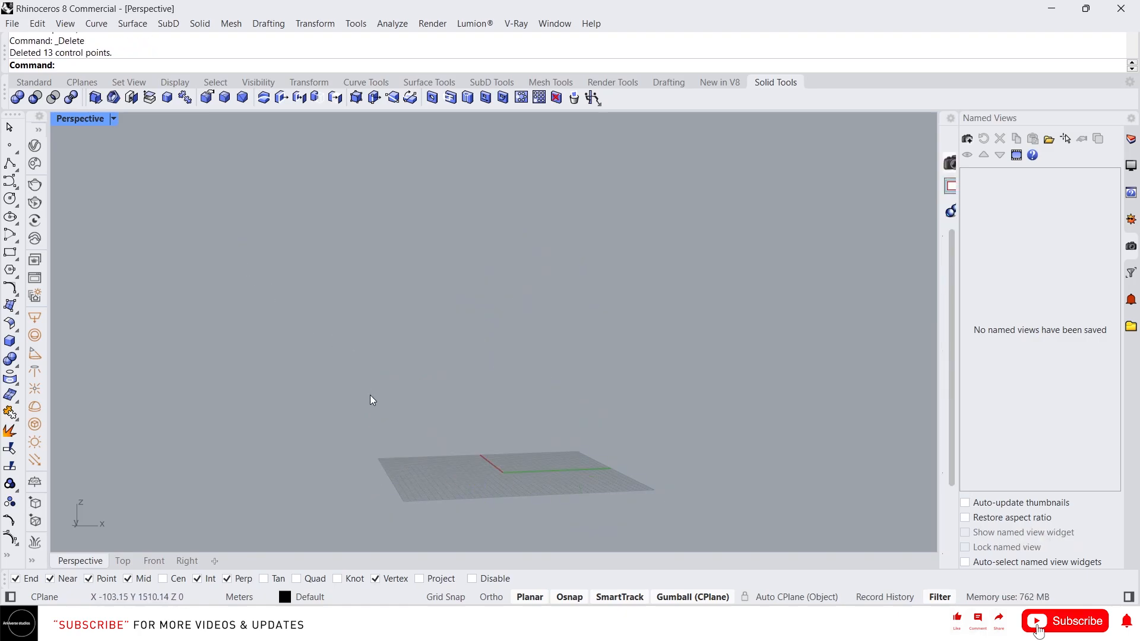
pyautogui.moveTo(451, 404); pyautogui.dragTo(604, 434, button='right')
pyautogui.write('rec')
pyautogui.press('Return')
pyautogui.click(457, 381)
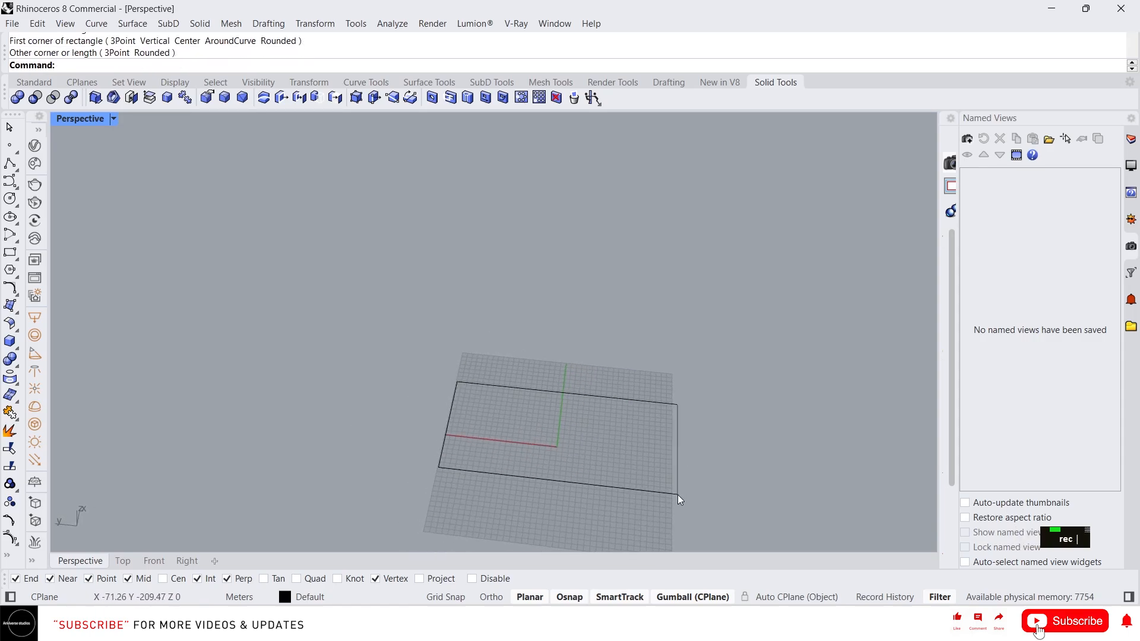
pyautogui.click(678, 494)
pyautogui.write('p')
pyautogui.press('Return')
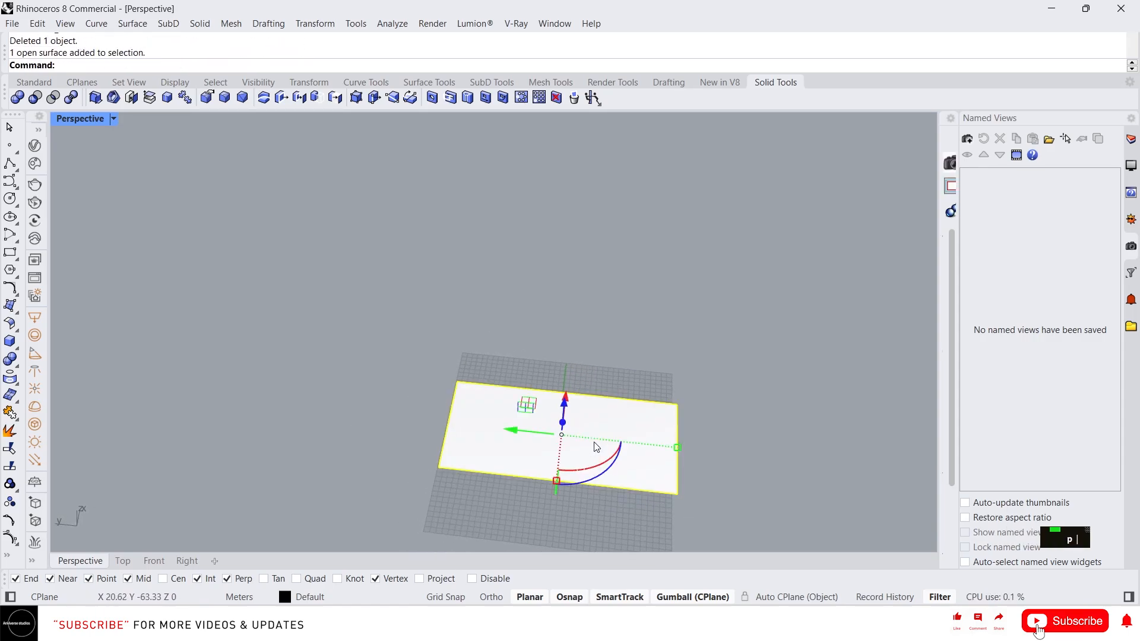
pyautogui.moveTo(592, 446); pyautogui.dragTo(607, 414, button='right')
pyautogui.scroll(2, 617, 442)
# - Run Rebuild on the new surface and enter 10 points in U and 5 in V
pyautogui.write('rebui')
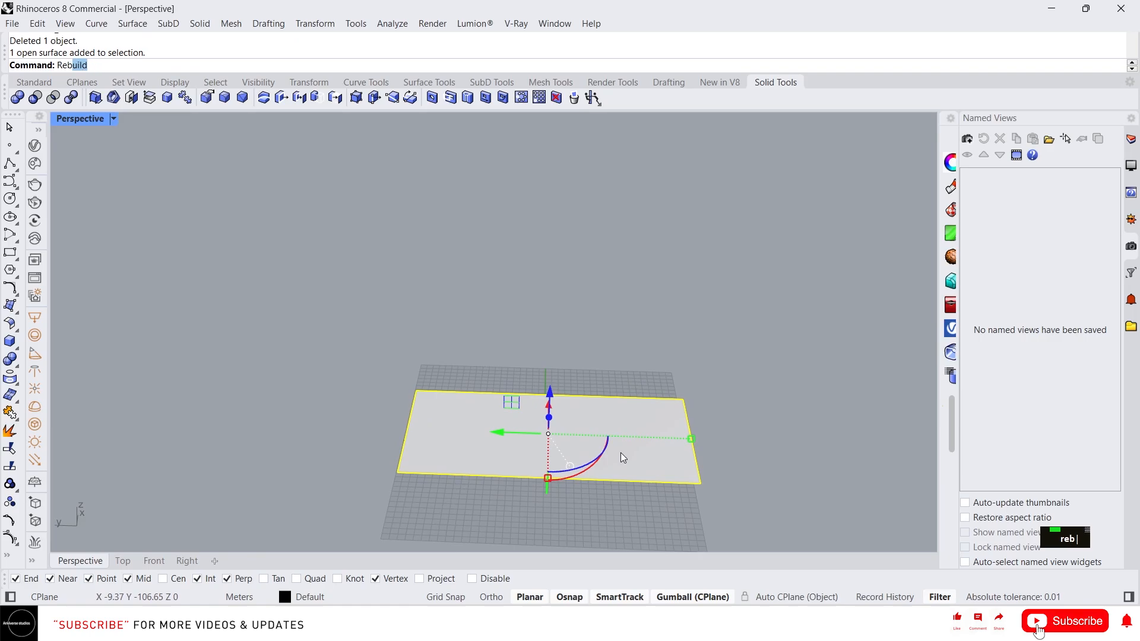
pyautogui.press('Return')
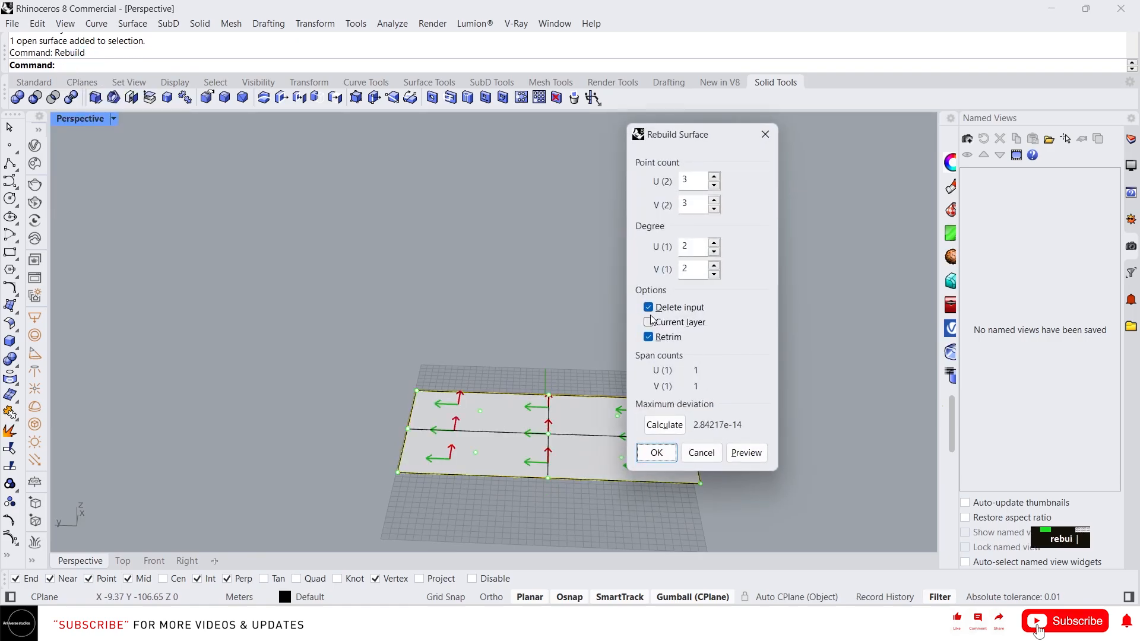
pyautogui.scroll(-1, 552, 408)
pyautogui.scroll(2, 551, 408)
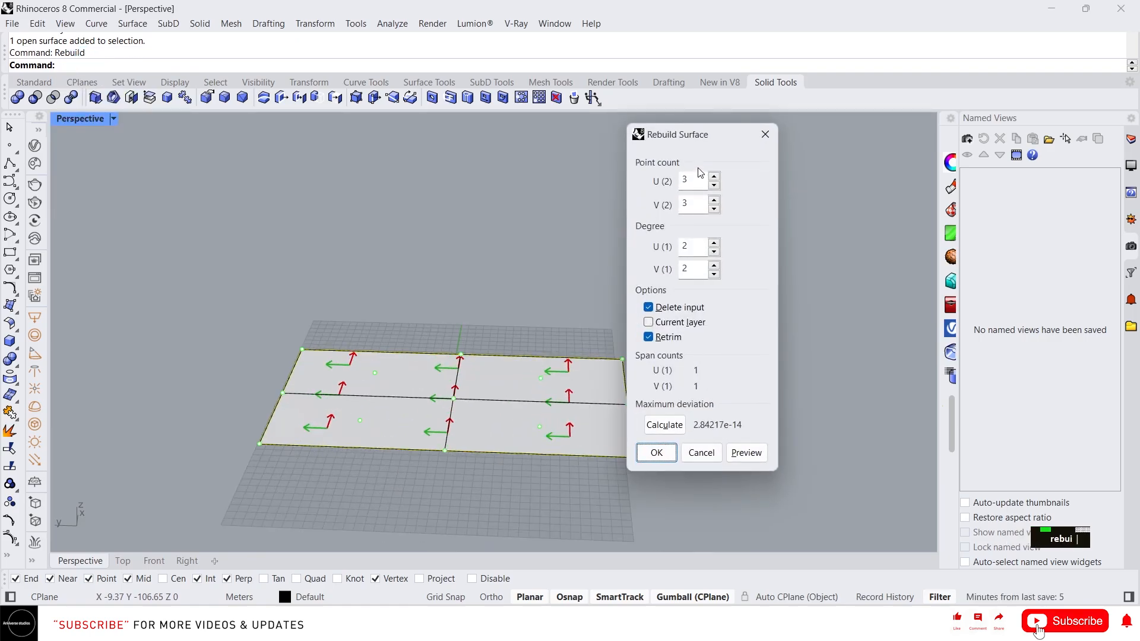
pyautogui.write('10')
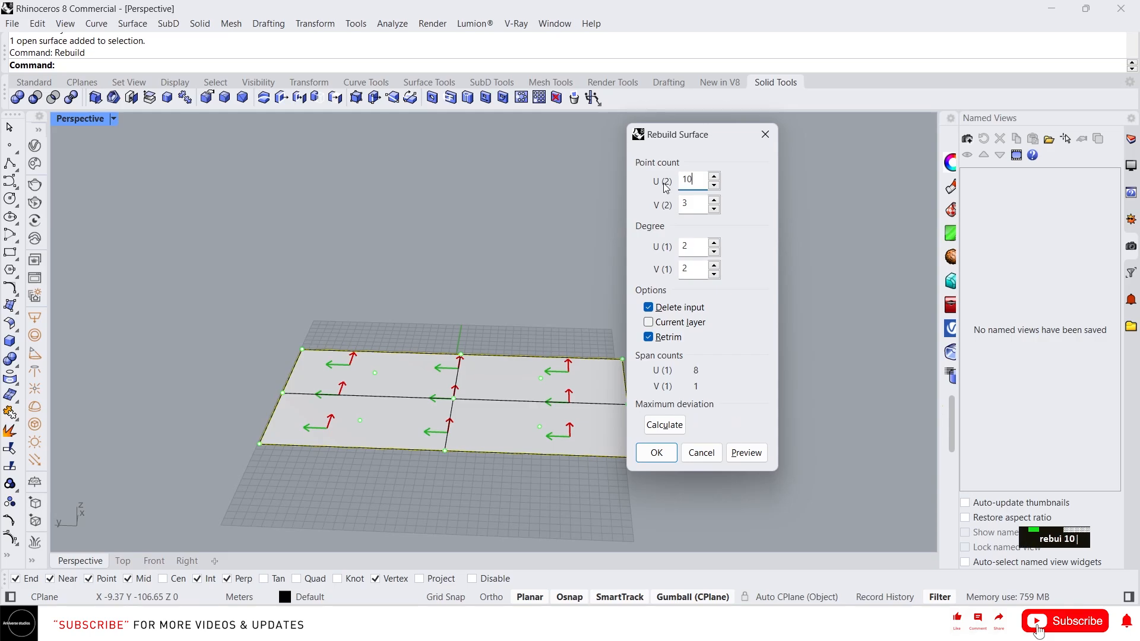
pyautogui.doubleClick(696, 205)
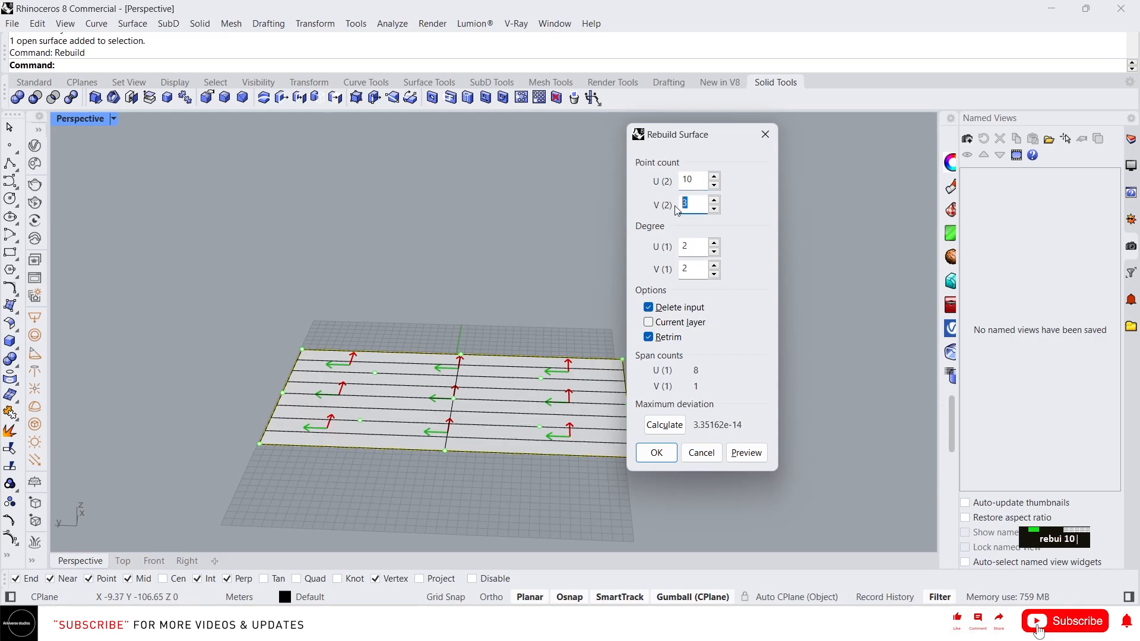
pyautogui.write('5')
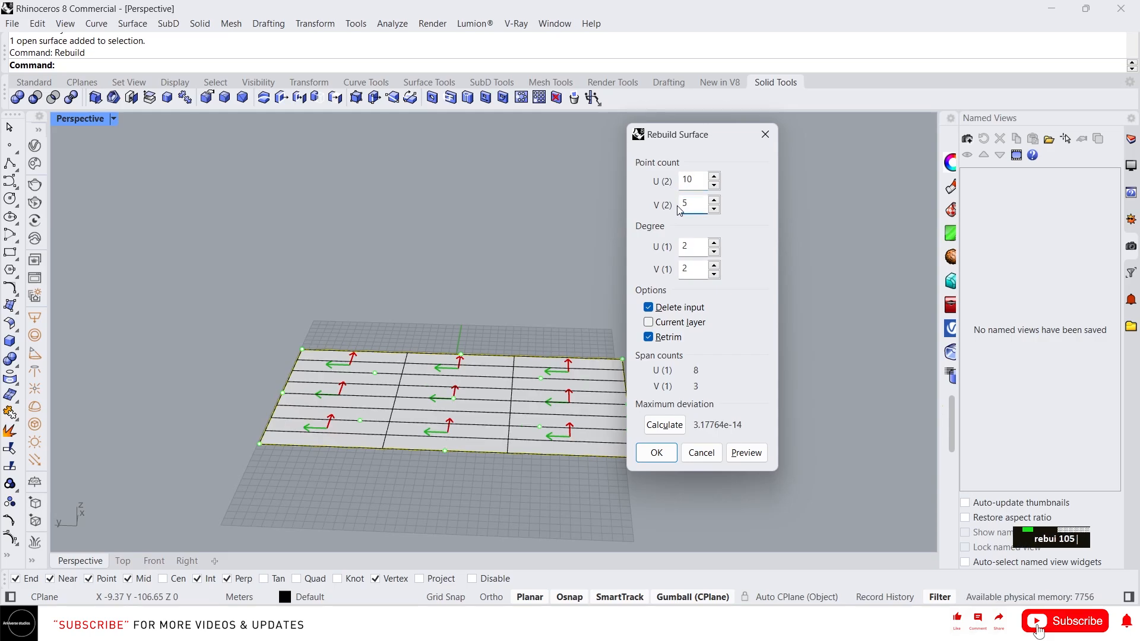
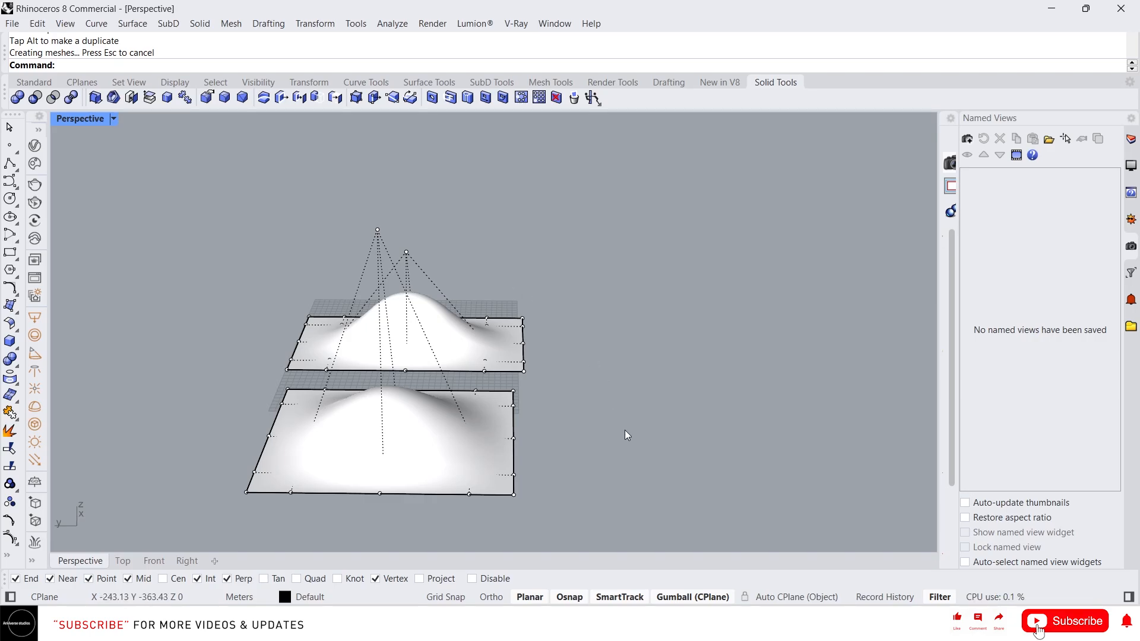
# - Hide the control points and delete both bumpy surfaces, leaving only the grid
pyautogui.press('Escape')
pyautogui.press('Escape')
pyautogui.moveTo(646, 483); pyautogui.dragTo(454, 305)
pyautogui.moveTo(454, 306); pyautogui.dragTo(621, 345, button='right')
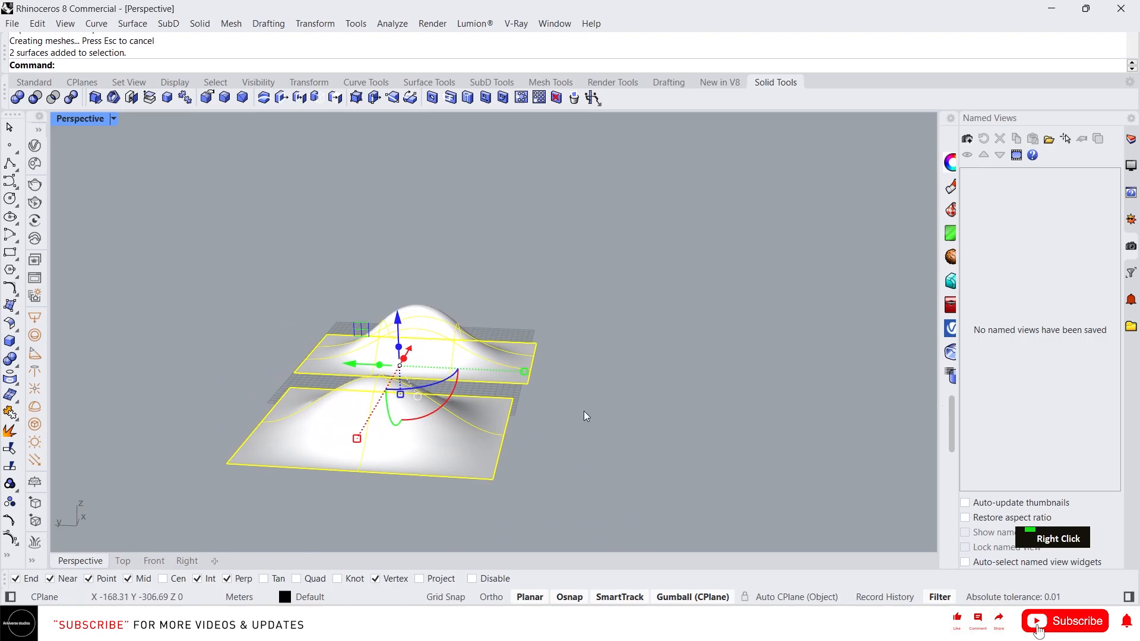
pyautogui.press('Delete')
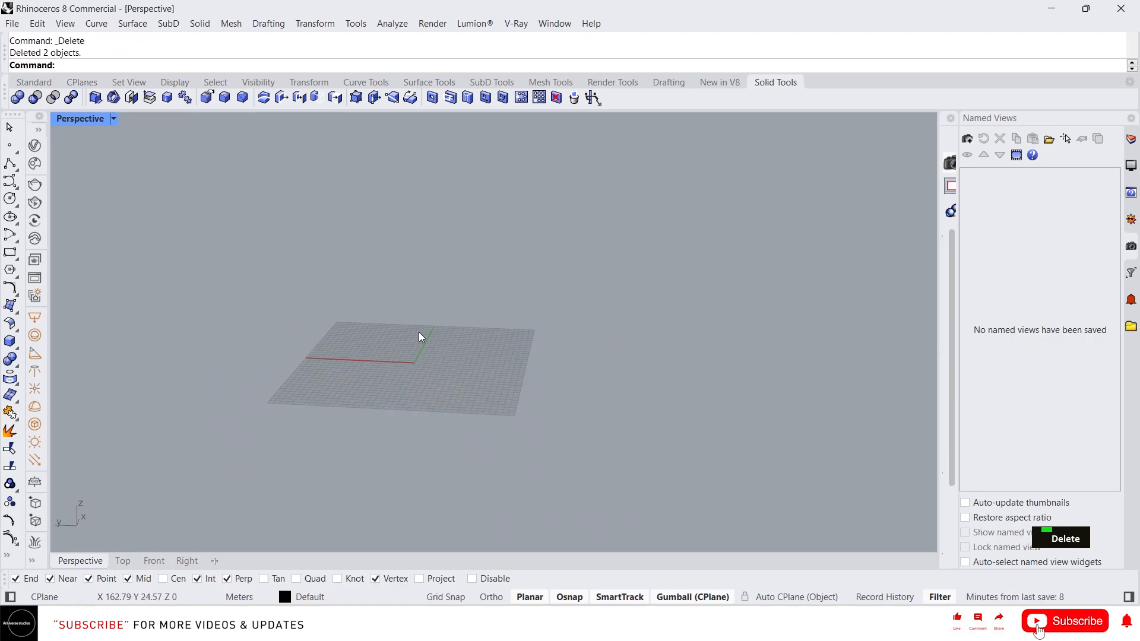
# - Draw a rectangle, make it a planar surface, and delete the leftover rectangle curve
pyautogui.write('re')
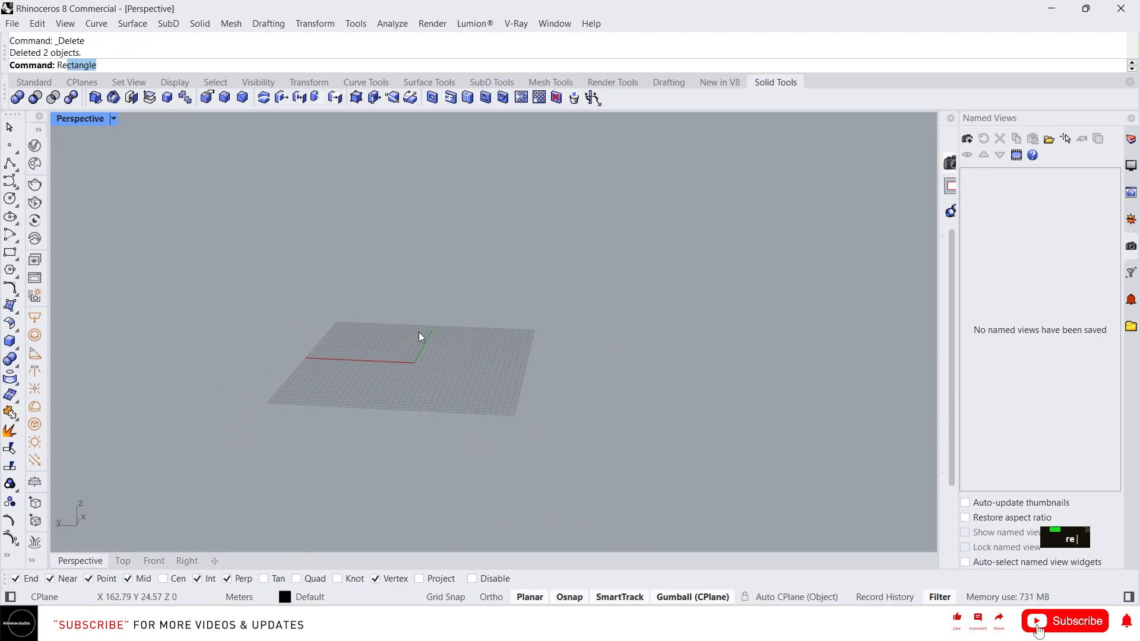
pyautogui.press('Return')
pyautogui.click(321, 312)
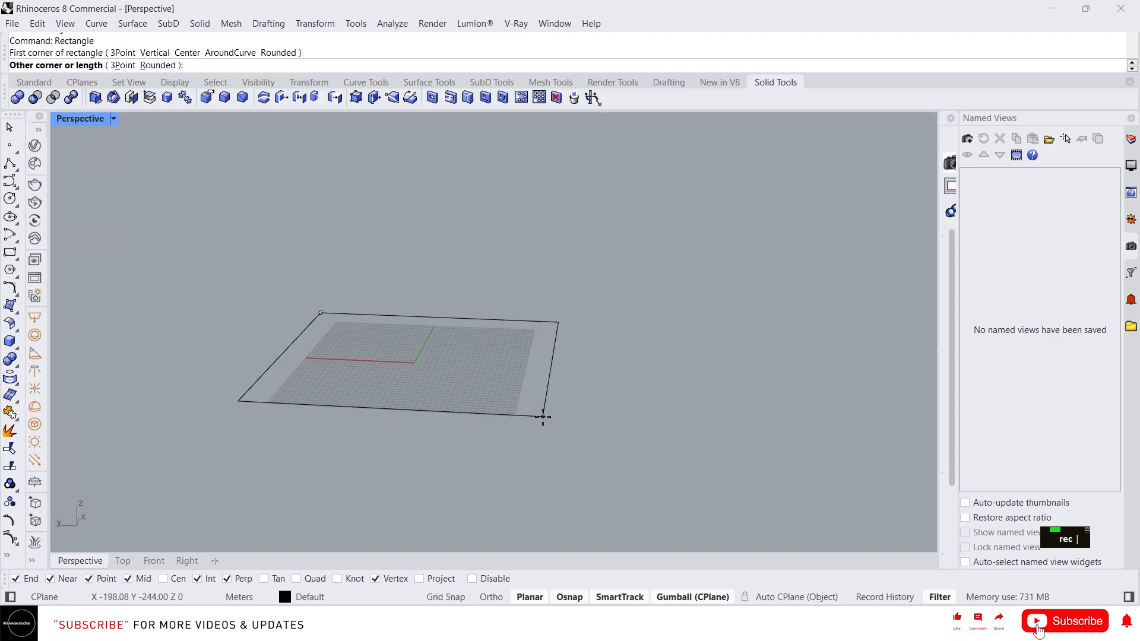
pyautogui.doubleClick(537, 416)
pyautogui.press('F4')
pyautogui.moveTo(478, 352); pyautogui.dragTo(490, 389, button='right')
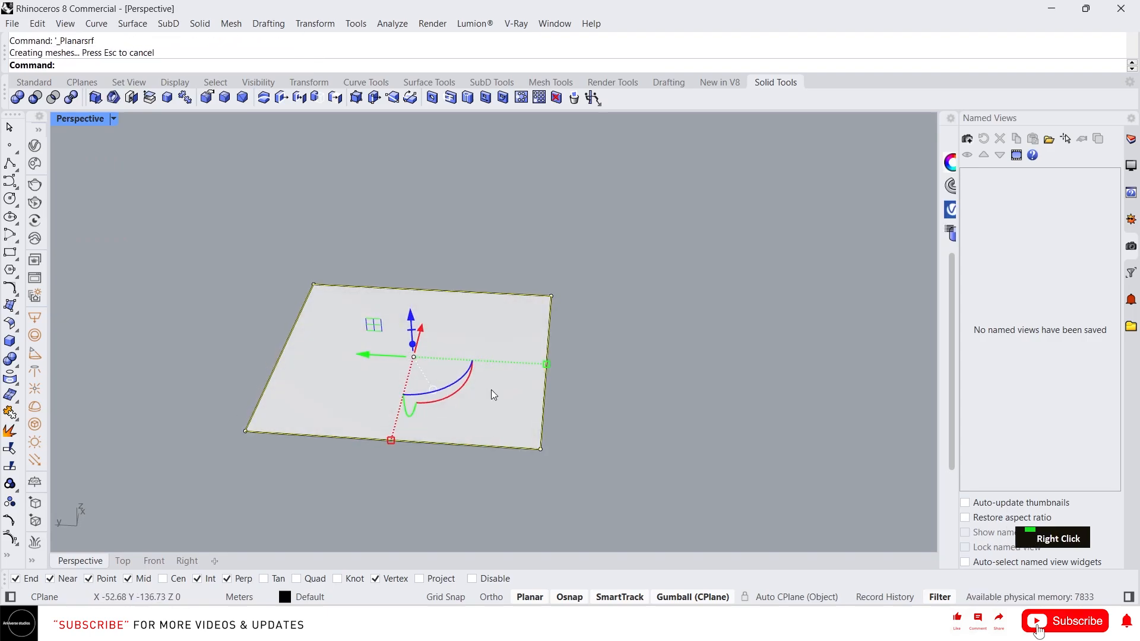
pyautogui.press('Delete')
pyautogui.click(484, 387)
# - Rebuild the surface to 15 points in U and V and show its control points
pyautogui.write('reb')
pyautogui.press('Return')
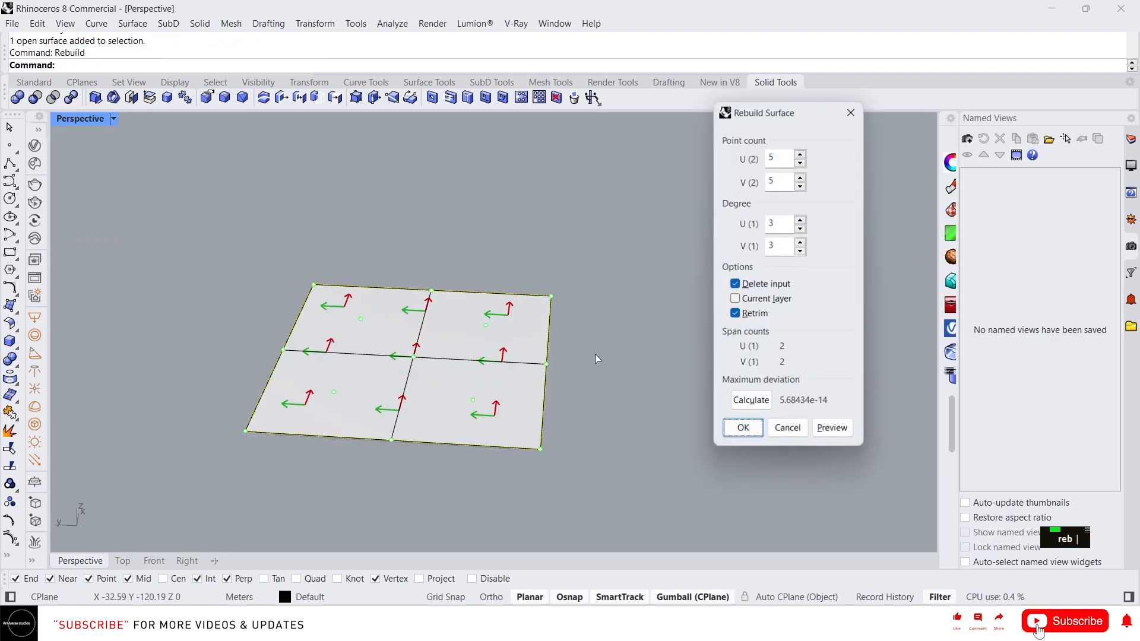
pyautogui.write('15')
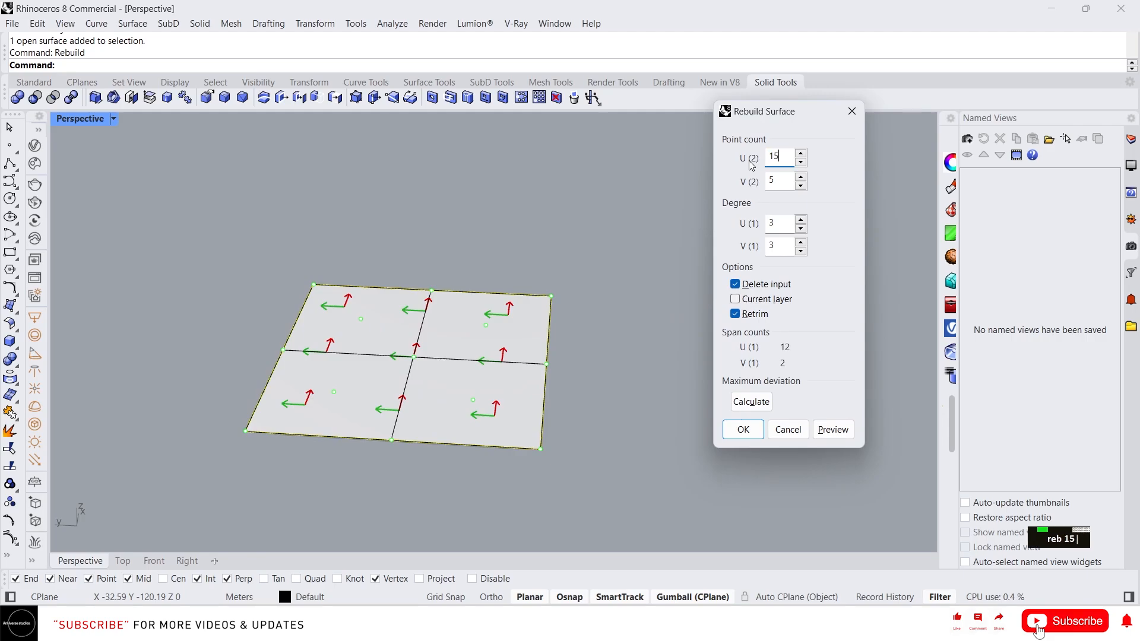
pyautogui.write('15')
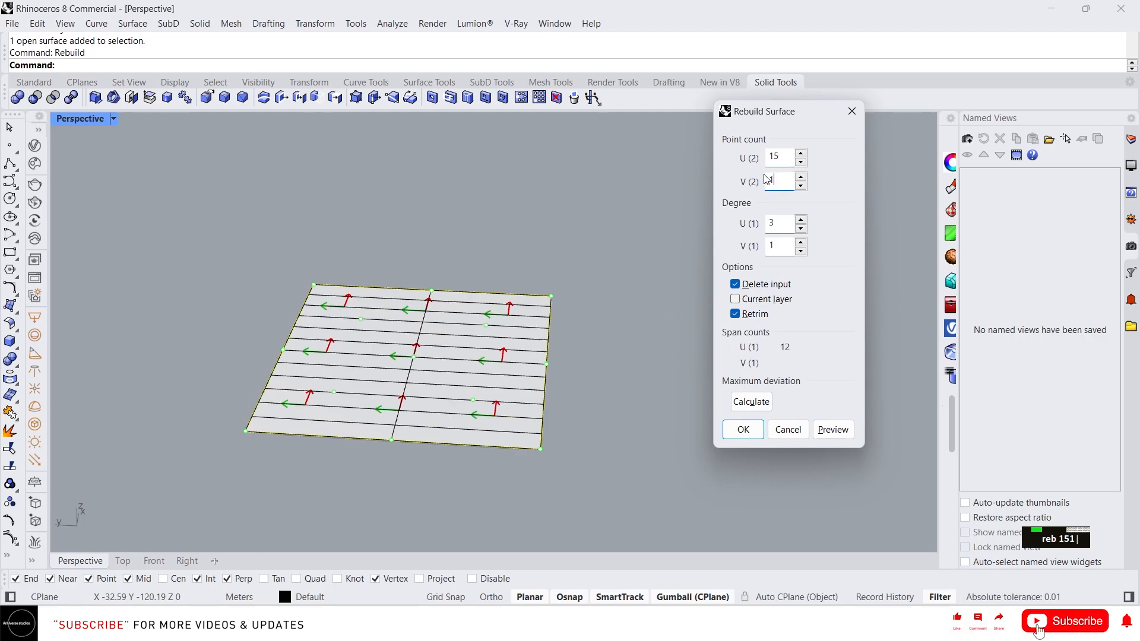
pyautogui.click(744, 429)
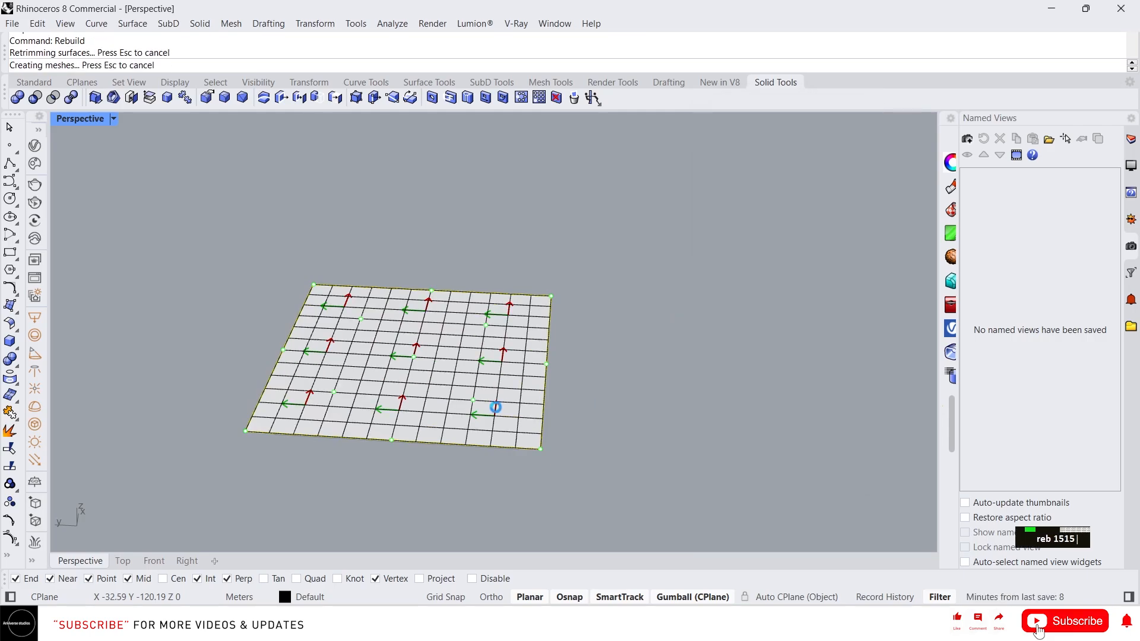
pyautogui.scroll(3, 431, 408)
pyautogui.press('F10')
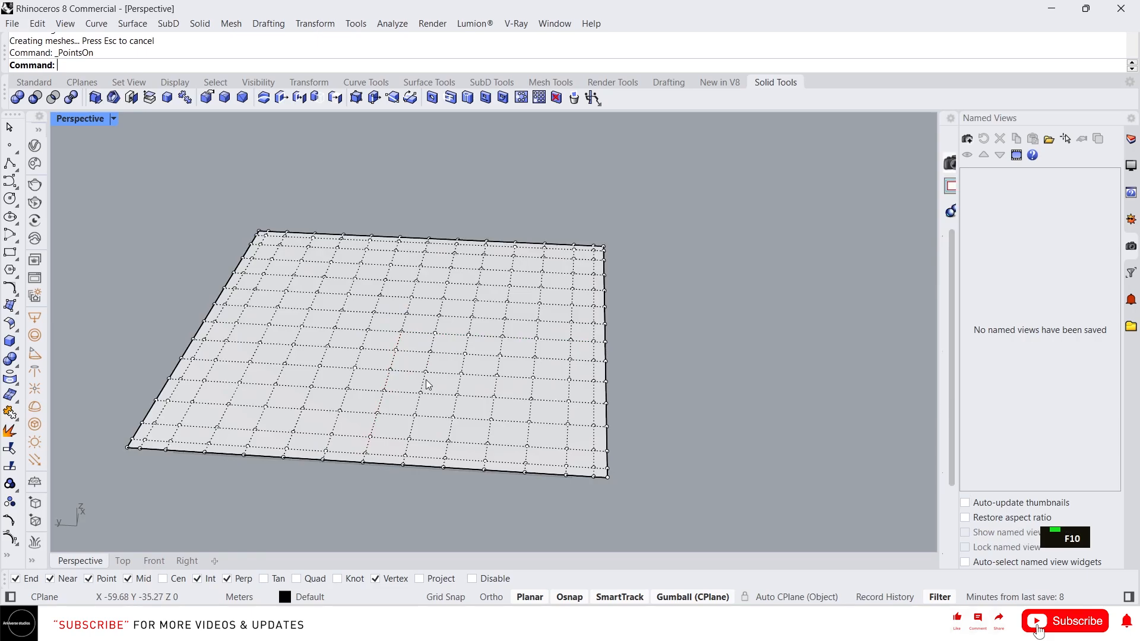
# - Select several scattered control points on the flat surface, excluding the surface itself
pyautogui.keyDown('shift'); pyautogui.click(296, 337); pyautogui.keyUp('shift')
pyautogui.scroll(3, 297, 324)
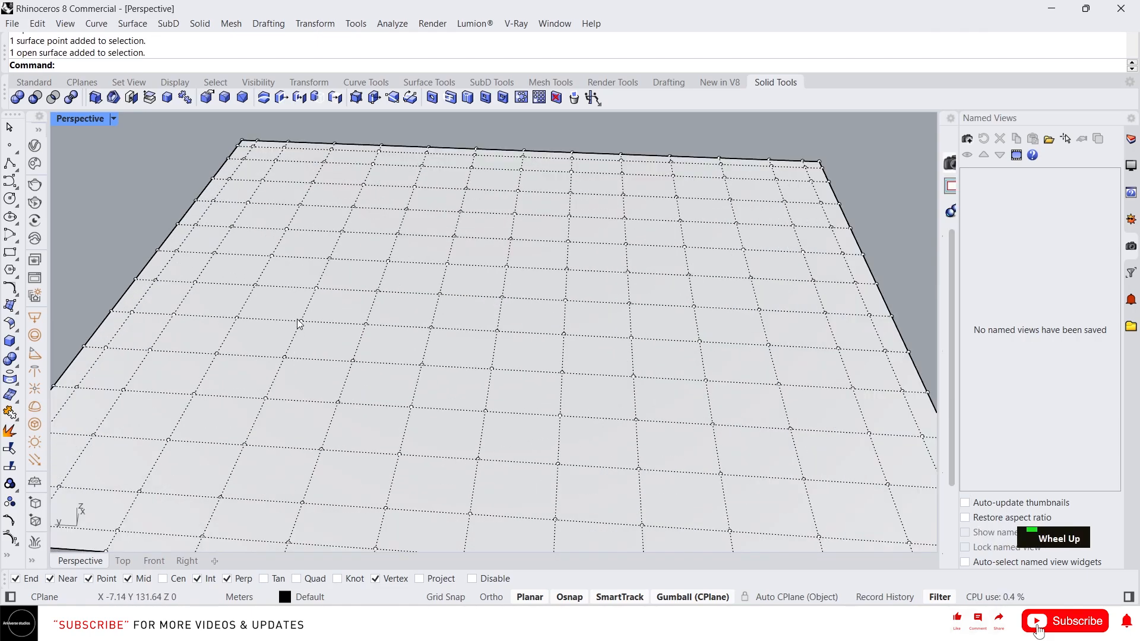
pyautogui.keyDown('shift'); pyautogui.click(301, 321); pyautogui.keyUp('shift')
pyautogui.keyDown('shift'); pyautogui.click(342, 231); pyautogui.keyUp('shift')
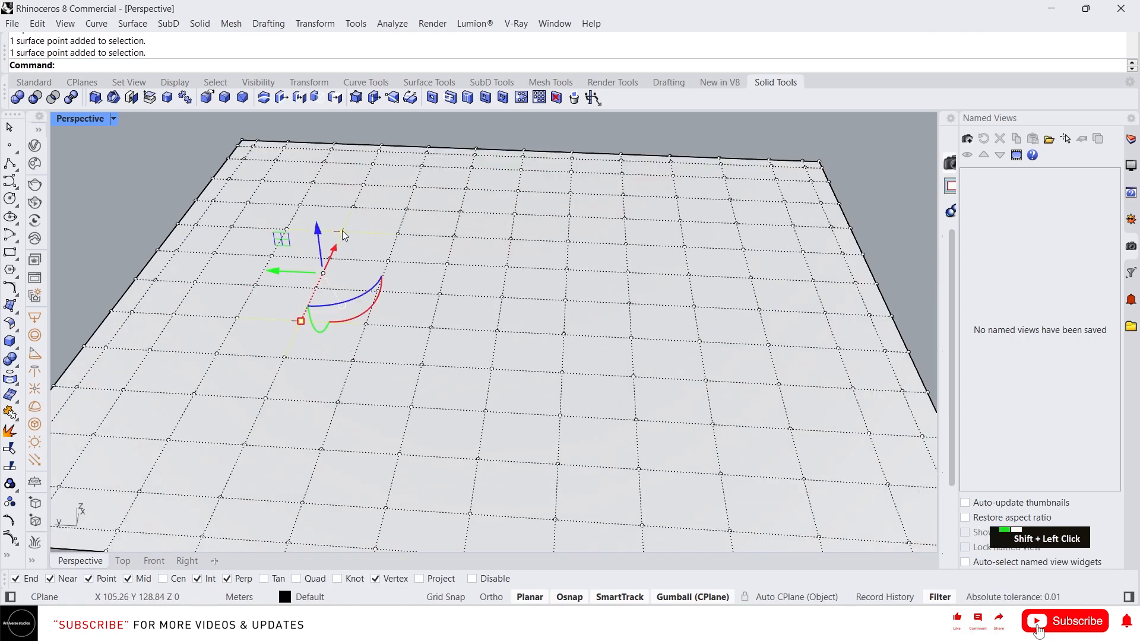
pyautogui.keyDown('shift'); pyautogui.click(630, 226); pyautogui.keyUp('shift')
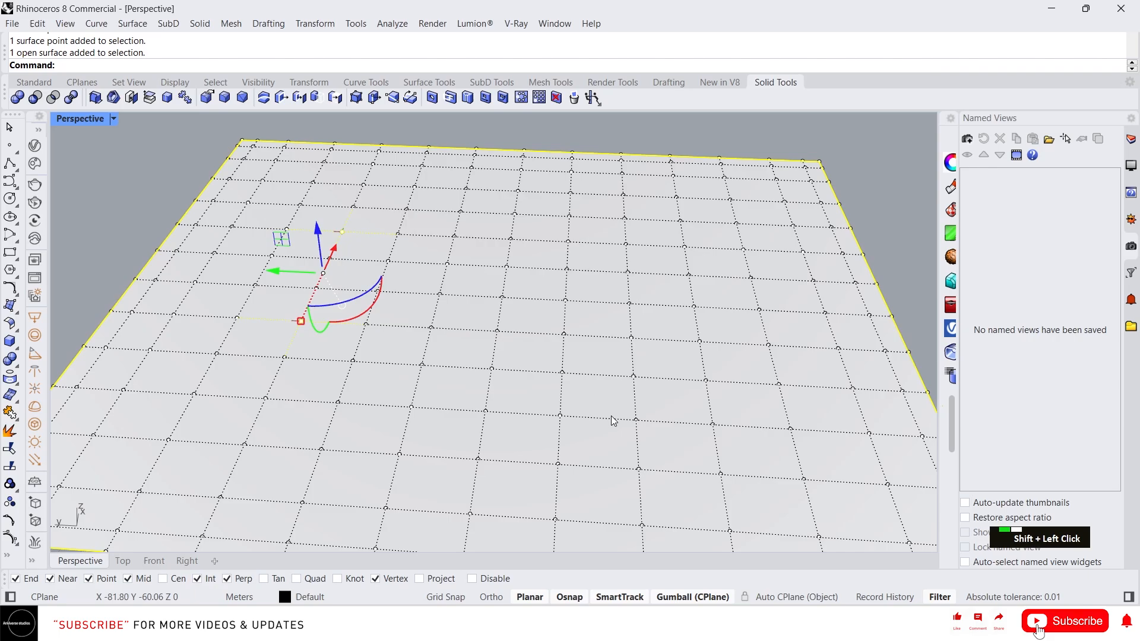
pyautogui.keyDown('shift'); pyautogui.click(638, 469); pyautogui.keyUp('shift')
pyautogui.keyDown('shift'); pyautogui.click(628, 272); pyautogui.keyUp('shift')
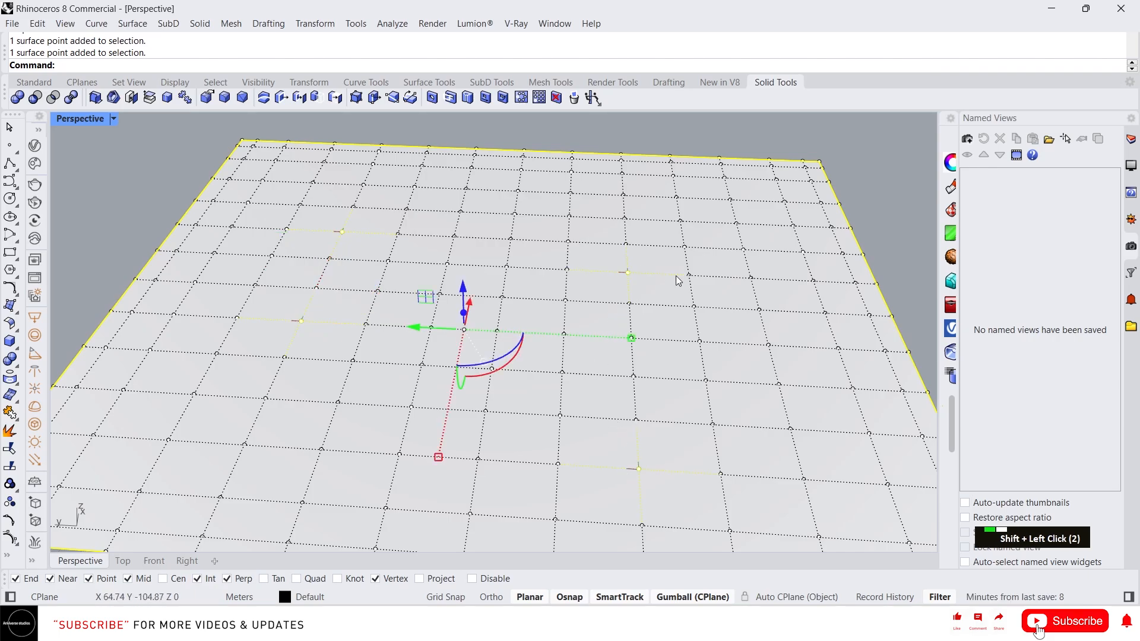
pyautogui.keyDown('shift'); pyautogui.click(322, 449); pyautogui.keyUp('shift')
pyautogui.scroll(-3, 258, 274)
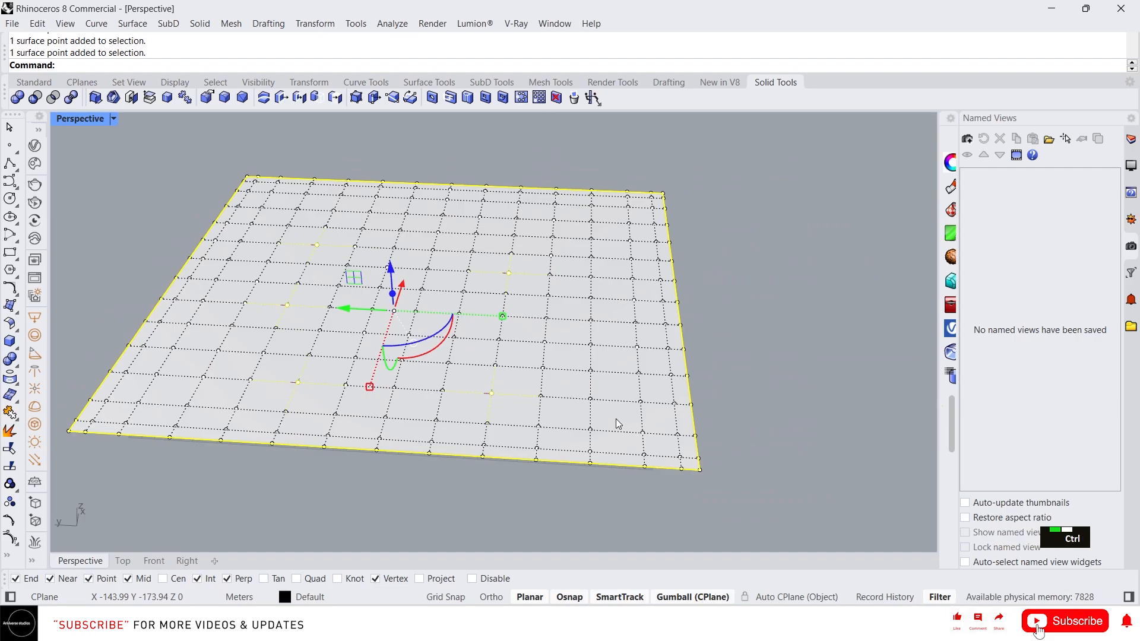
pyautogui.keyDown('ctrl'); pyautogui.click(615, 423); pyautogui.keyUp('ctrl')
# - Raise the chosen control points into peaks, lifting them higher and shifting them slightly sideways
pyautogui.moveTo(511, 410); pyautogui.dragTo(478, 328, button='right')
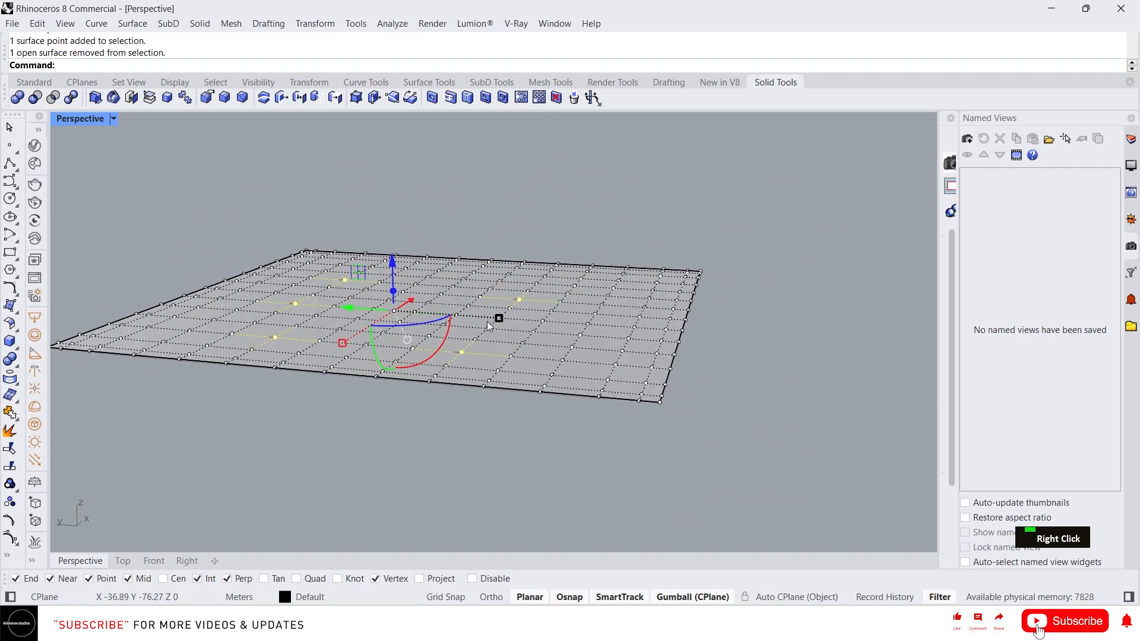
pyautogui.scroll(2, 514, 343)
pyautogui.moveTo(475, 326); pyautogui.dragTo(465, 173)
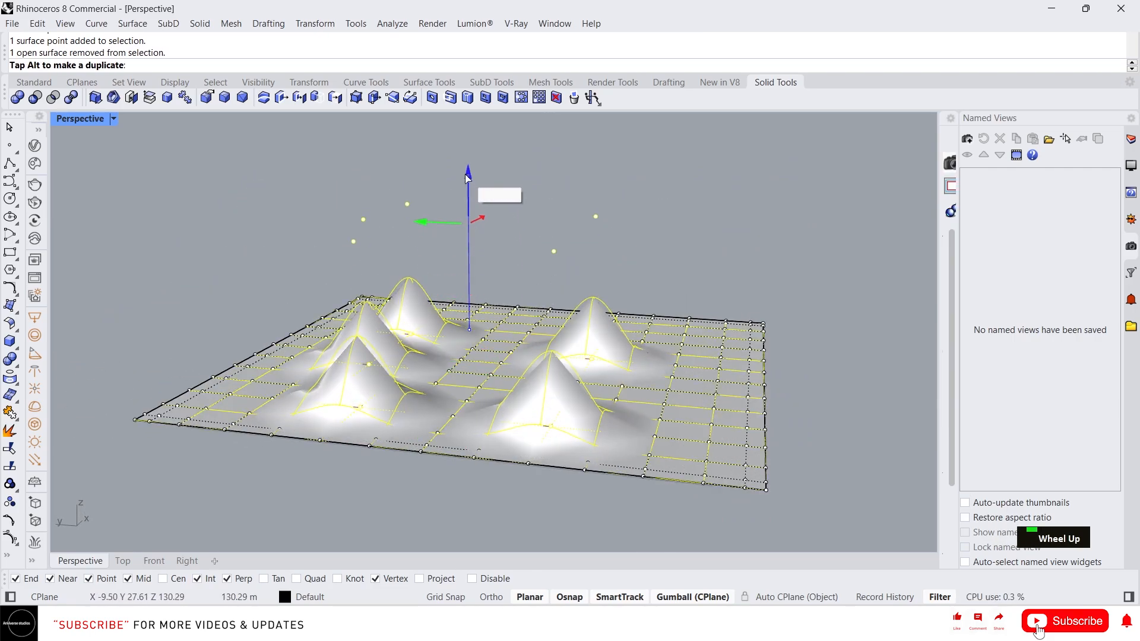
pyautogui.moveTo(524, 277); pyautogui.dragTo(515, 304, button='right')
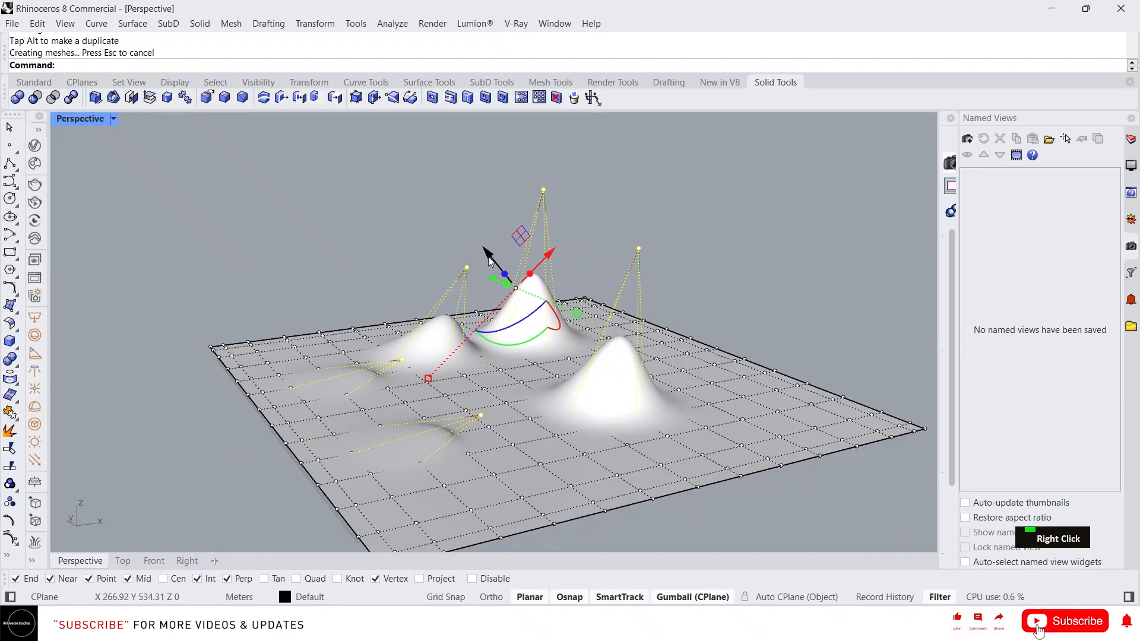
pyautogui.moveTo(488, 262); pyautogui.dragTo(474, 243)
pyautogui.moveTo(466, 276); pyautogui.dragTo(537, 277, button='right')
pyautogui.moveTo(536, 244); pyautogui.dragTo(545, 234)
pyautogui.moveTo(579, 421); pyautogui.dragTo(661, 504, button='right')
pyautogui.scroll(-3, 508, 406)
# - Hide the control points and delete the peaked surface, leaving the empty grid
pyautogui.press('Escape')
pyautogui.press('Escape')
pyautogui.moveTo(674, 433); pyautogui.dragTo(334, 272)
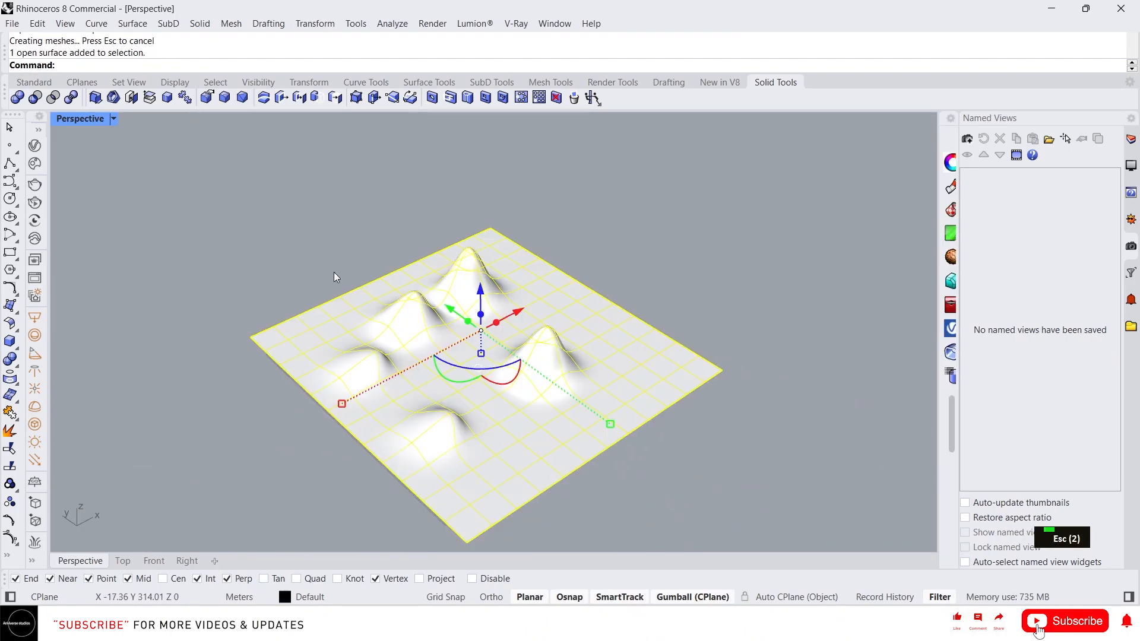
pyautogui.press('Delete')
pyautogui.moveTo(416, 356); pyautogui.dragTo(406, 316, button='right')
pyautogui.scroll(3, 427, 314)
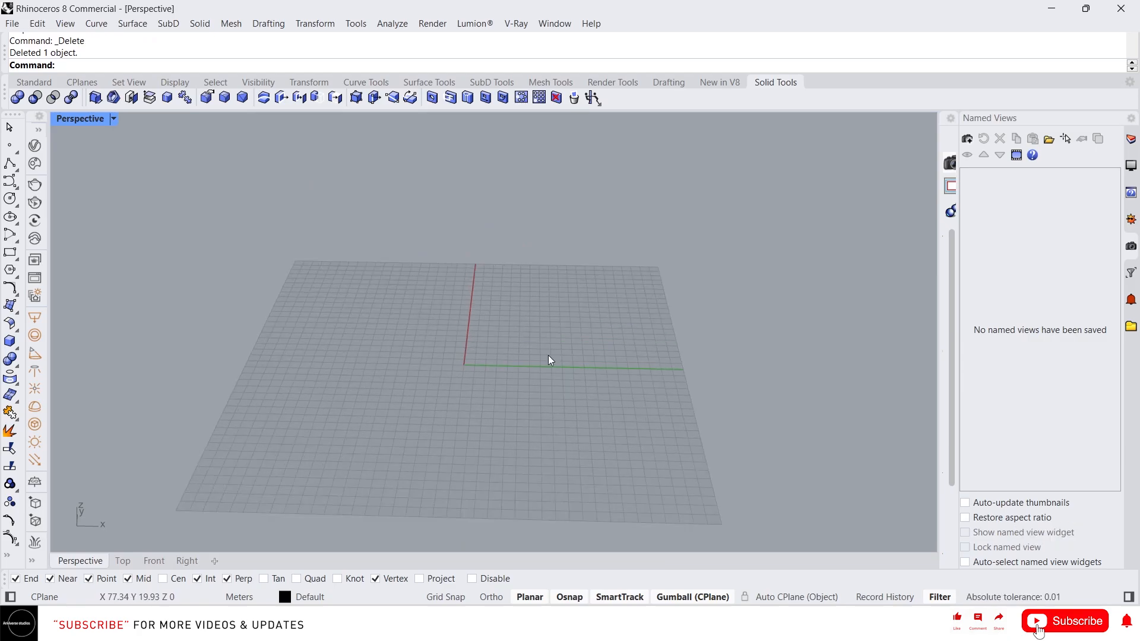
# - Draw a circle near the origin and select it
pyautogui.moveTo(526, 358)
pyautogui.mouseDown(button='right')
pyautogui.moveTo(502, 334)
pyautogui.moveTo(510, 370)
pyautogui.mouseUp(button='right')
pyautogui.scroll(3, 508, 333)
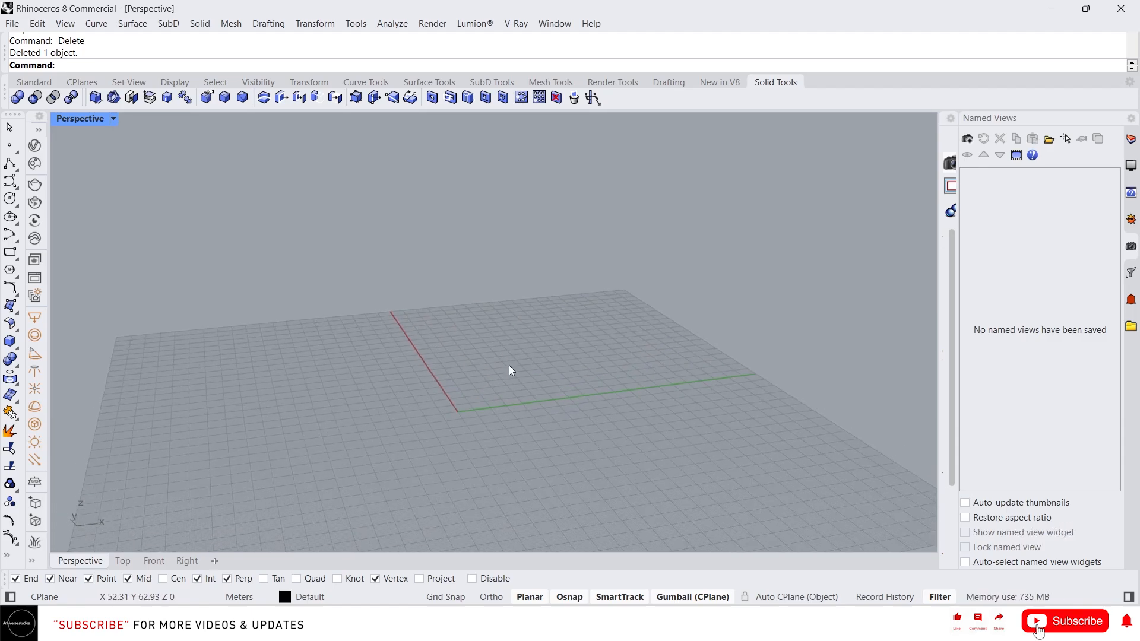
pyautogui.write('Ci')
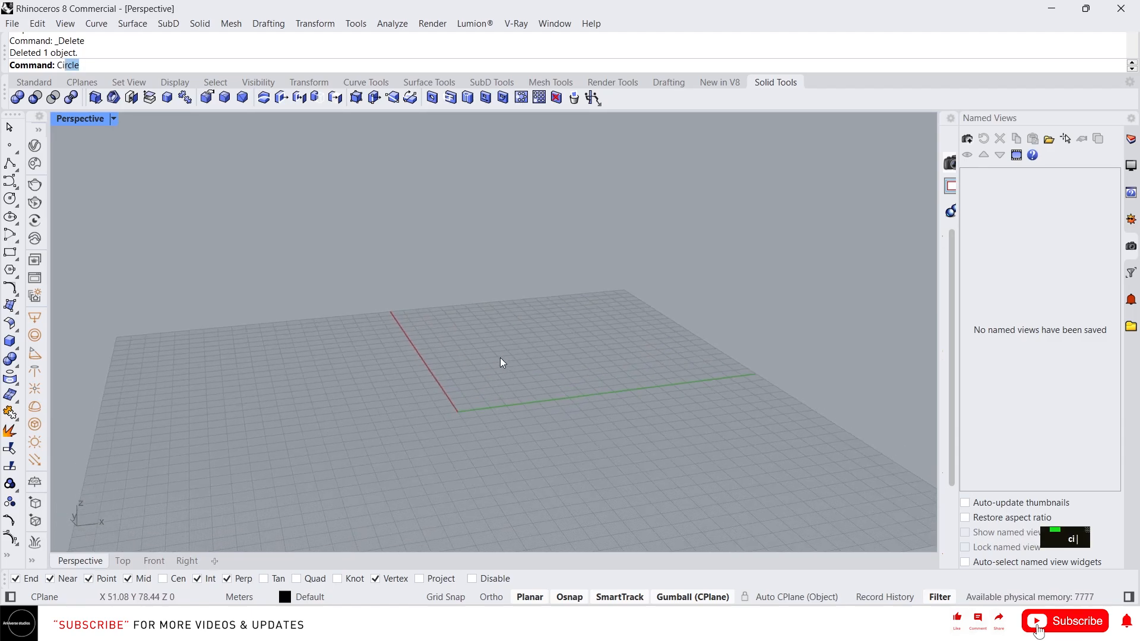
pyautogui.write('r')
pyautogui.press('Return')
pyautogui.click(441, 400)
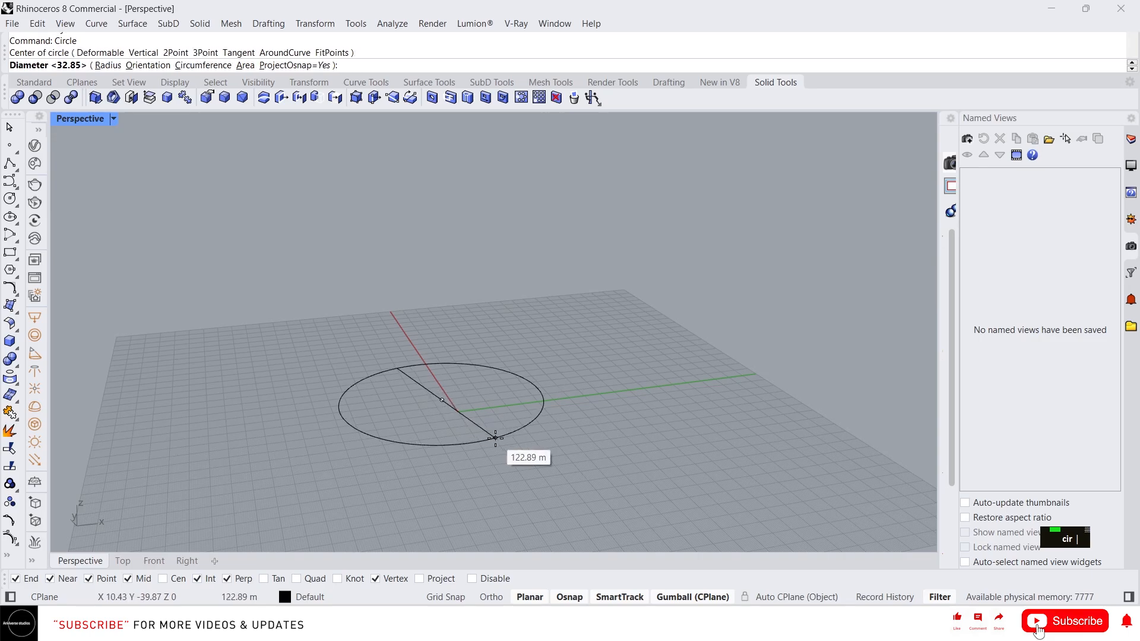
pyautogui.click(475, 419)
pyautogui.click(474, 418)
pyautogui.scroll(-5, 516, 387)
pyautogui.moveTo(515, 387); pyautogui.dragTo(527, 396, button='right')
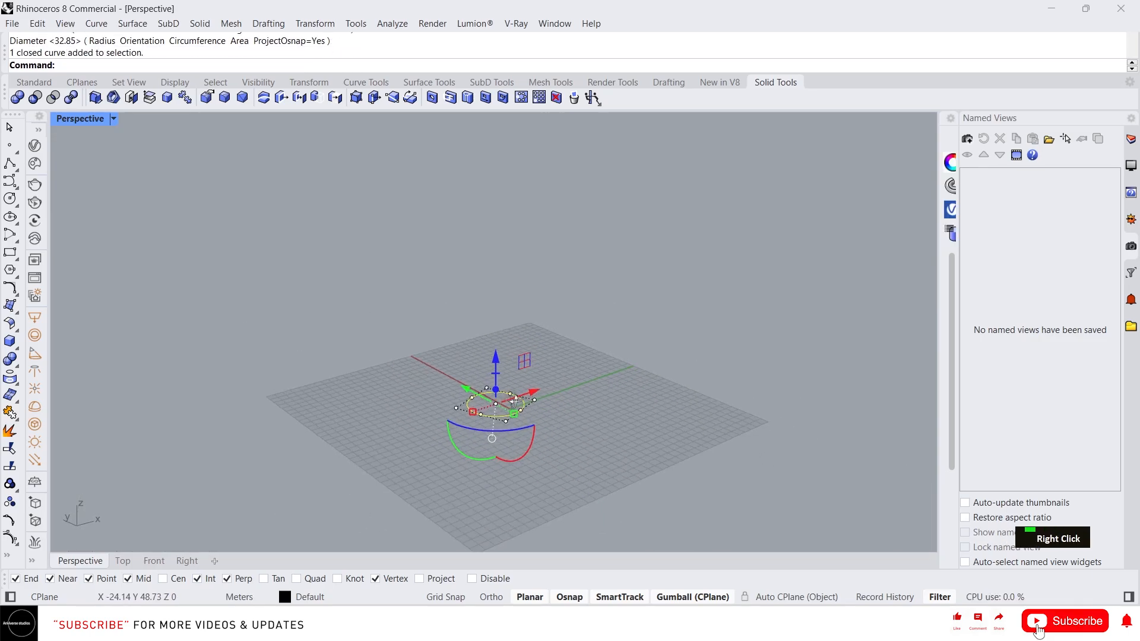
pyautogui.scroll(2, 503, 380)
# - Copy the circle upward to build a stack of four circles
pyautogui.keyDown('alt'); pyautogui.moveTo(494, 362); pyautogui.dragTo(493, 256); pyautogui.keyUp('alt')
pyautogui.scroll(-6, 519, 393)
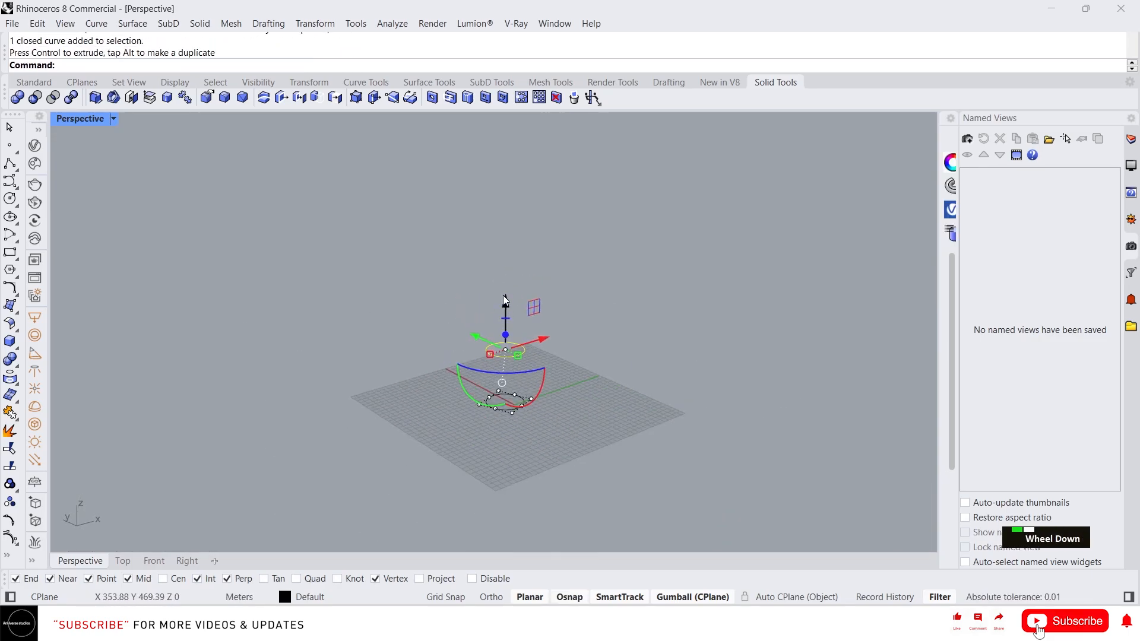
pyautogui.keyDown('alt'); pyautogui.moveTo(504, 295); pyautogui.dragTo(507, 169); pyautogui.keyUp('alt')
pyautogui.moveTo(494, 274); pyautogui.dragTo(514, 257, button='right')
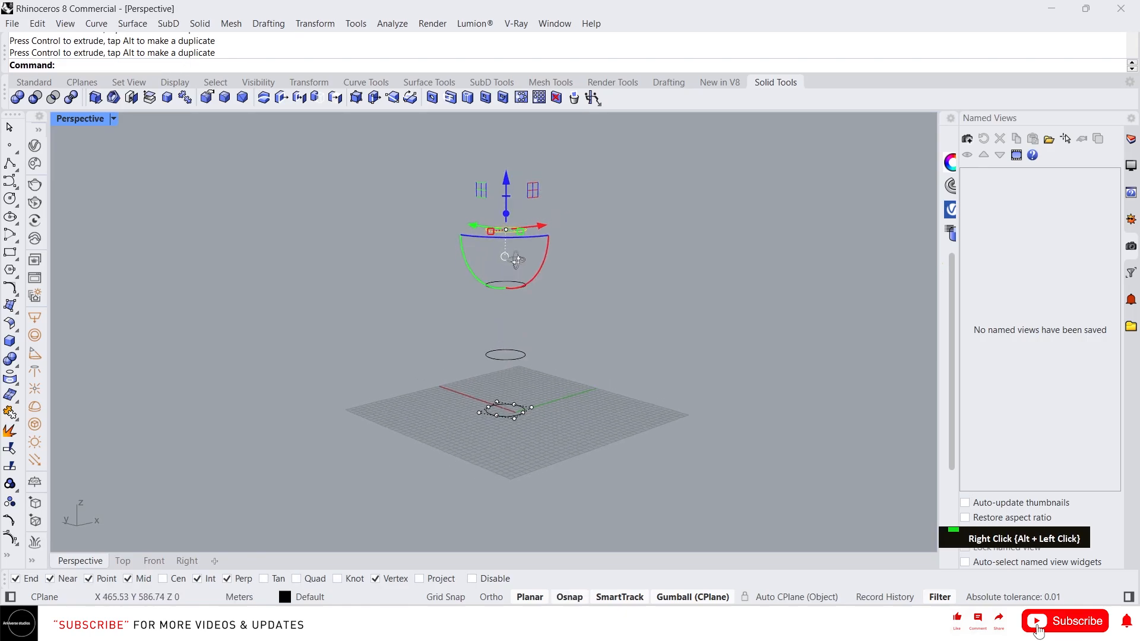
pyautogui.click(565, 311)
# - Shrink the two middle circles, rotating and uniformly scaling the middle one
pyautogui.click(525, 285)
pyautogui.scroll(3, 503, 268)
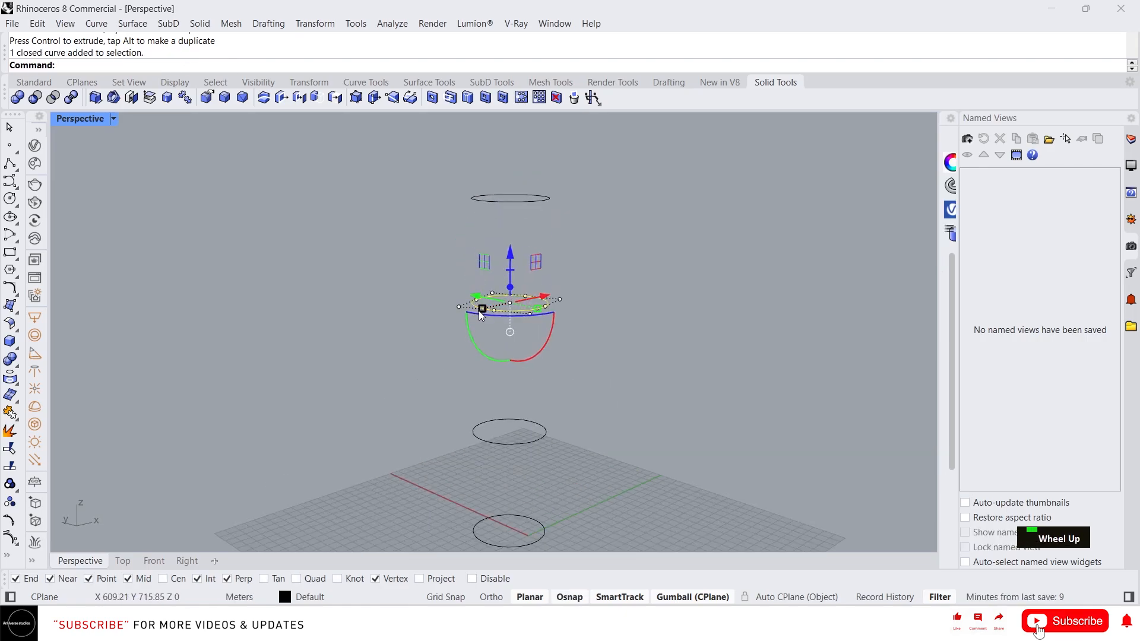
pyautogui.keyDown('shift'); pyautogui.moveTo(481, 310); pyautogui.dragTo(487, 308); pyautogui.keyUp('shift')
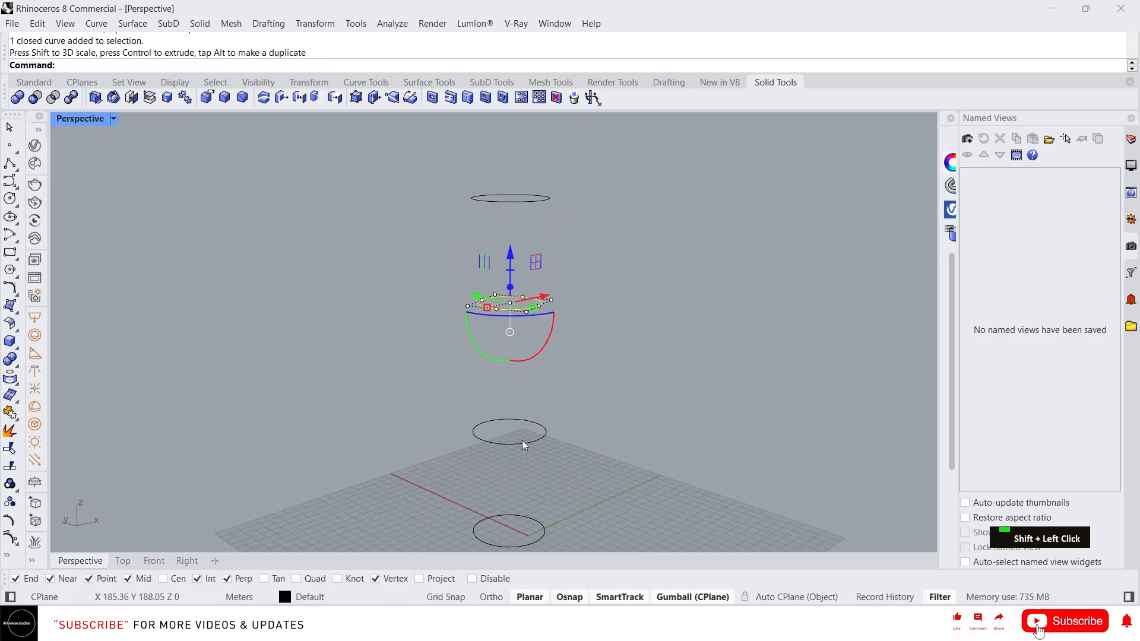
pyautogui.click(522, 441)
pyautogui.keyDown('shift'); pyautogui.moveTo(483, 441); pyautogui.dragTo(489, 438); pyautogui.keyUp('shift')
pyautogui.moveTo(585, 362); pyautogui.dragTo(520, 333, button='right')
pyautogui.click(518, 301)
pyautogui.keyDown('shift'); pyautogui.moveTo(479, 300); pyautogui.dragTo(471, 300); pyautogui.keyUp('shift')
pyautogui.moveTo(515, 327); pyautogui.dragTo(523, 355, button='right')
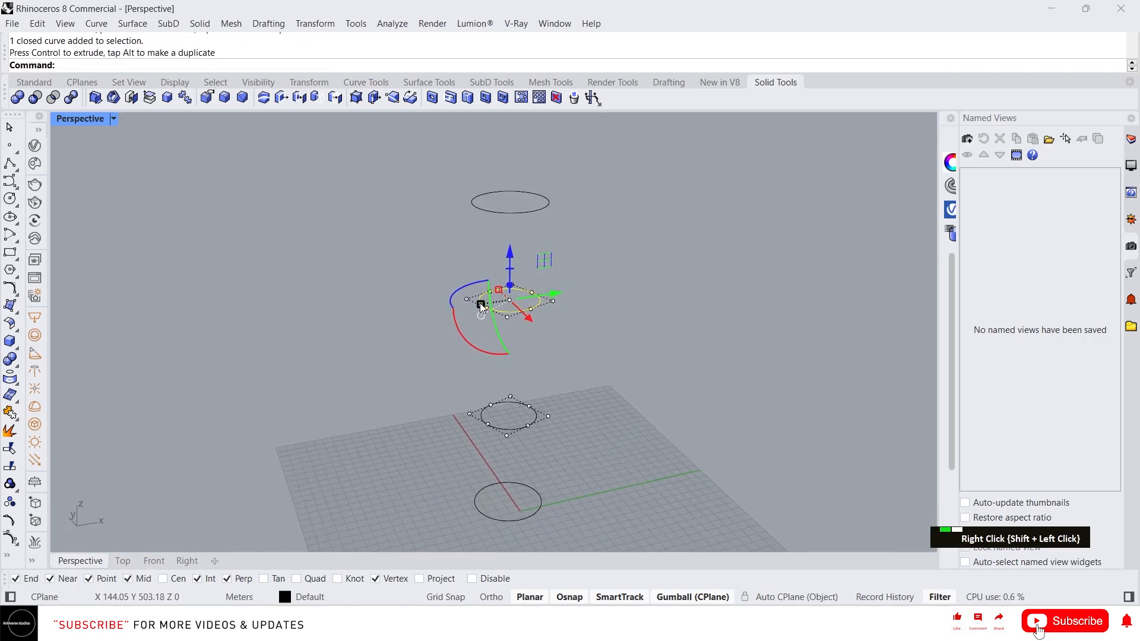
pyautogui.keyDown('shift'); pyautogui.moveTo(477, 304); pyautogui.dragTo(498, 232); pyautogui.keyUp('shift')
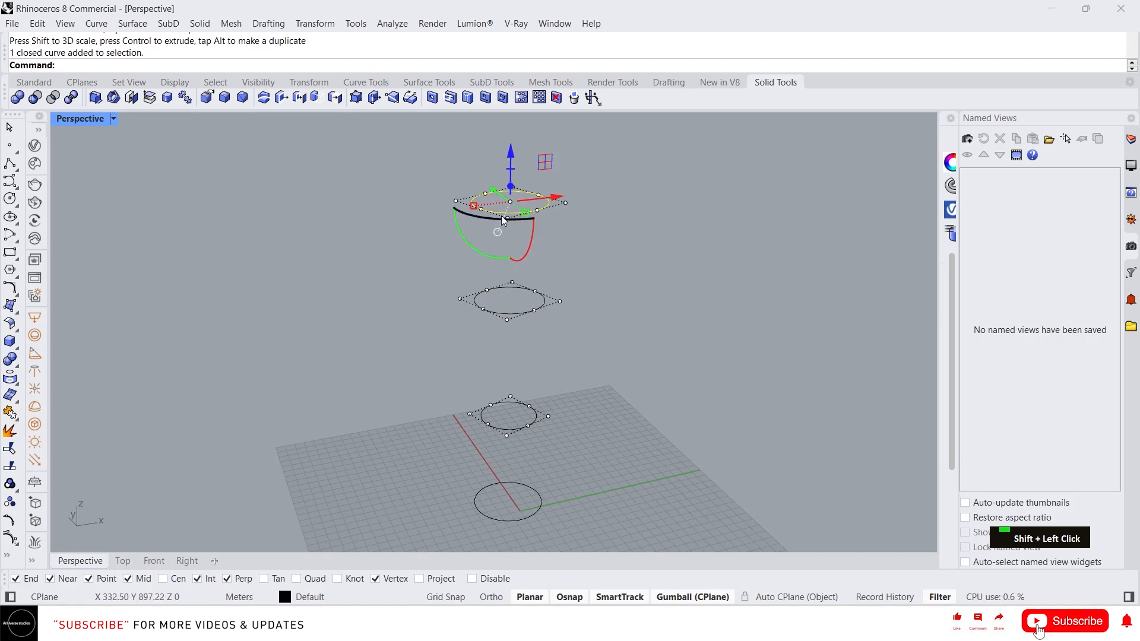
# - Tilt the top circle and enlarge it slightly, then deselect it
pyautogui.moveTo(534, 244); pyautogui.dragTo(590, 238, button='right')
pyautogui.moveTo(551, 239); pyautogui.dragTo(523, 270)
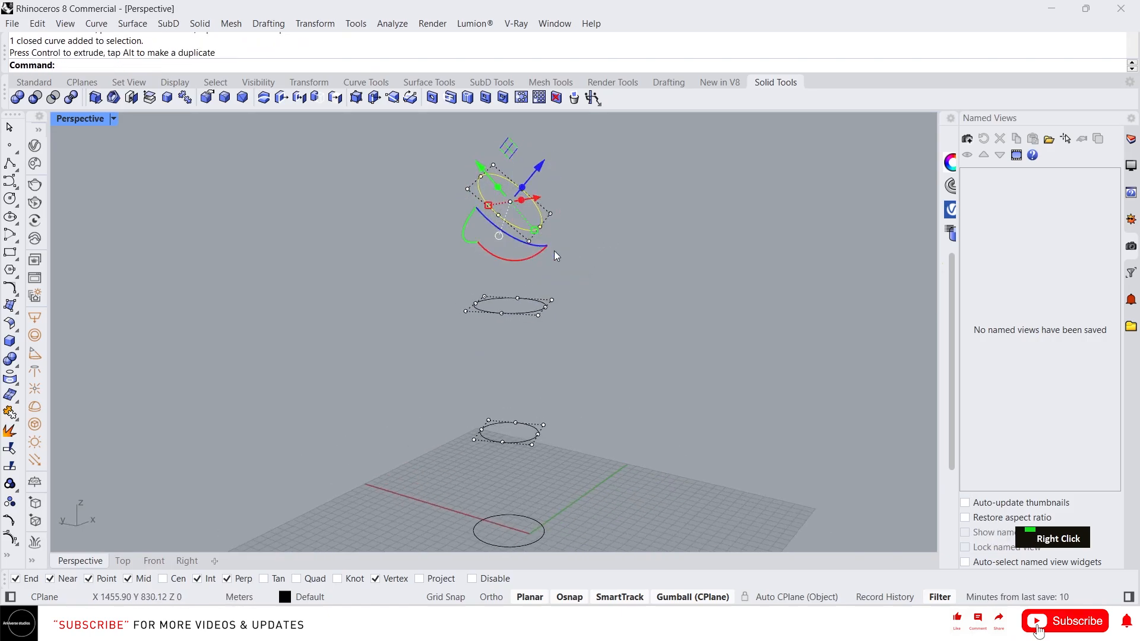
pyautogui.moveTo(554, 251); pyautogui.dragTo(475, 205, button='right')
pyautogui.keyDown('shift'); pyautogui.moveTo(472, 201); pyautogui.dragTo(465, 204); pyautogui.keyUp('shift')
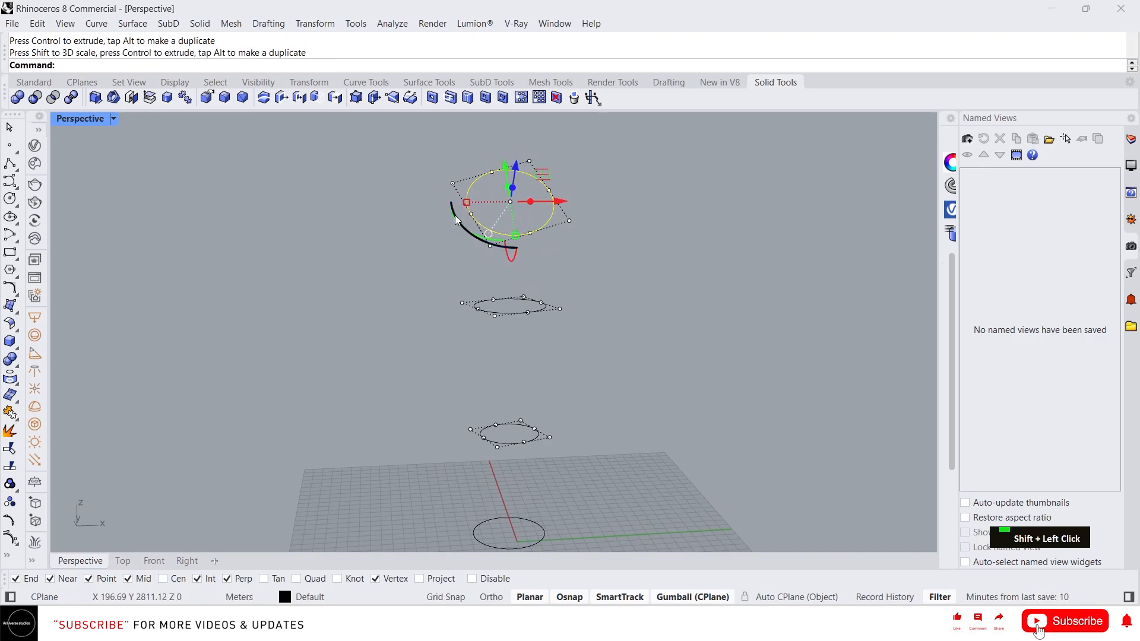
pyautogui.scroll(-5, 501, 226)
pyautogui.moveTo(516, 230); pyautogui.dragTo(612, 254, button='right')
pyautogui.moveTo(584, 301); pyautogui.dragTo(622, 298, button='right')
pyautogui.press('Escape')
pyautogui.press('Escape')
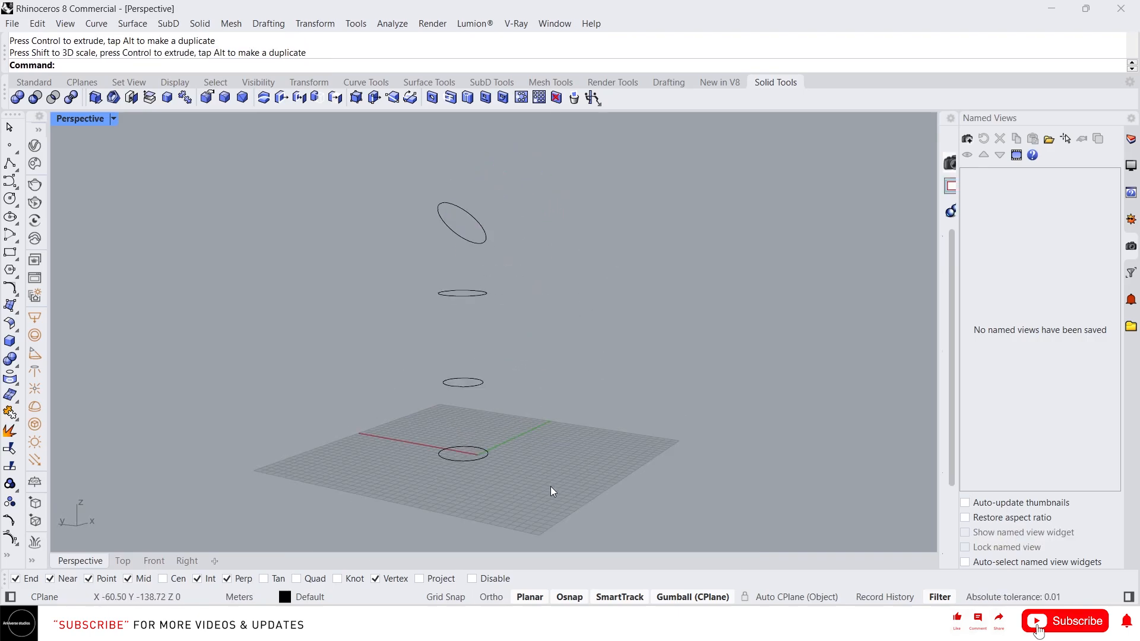
# - Loft the four circles into a vase surface
pyautogui.moveTo(551, 492); pyautogui.dragTo(440, 172)
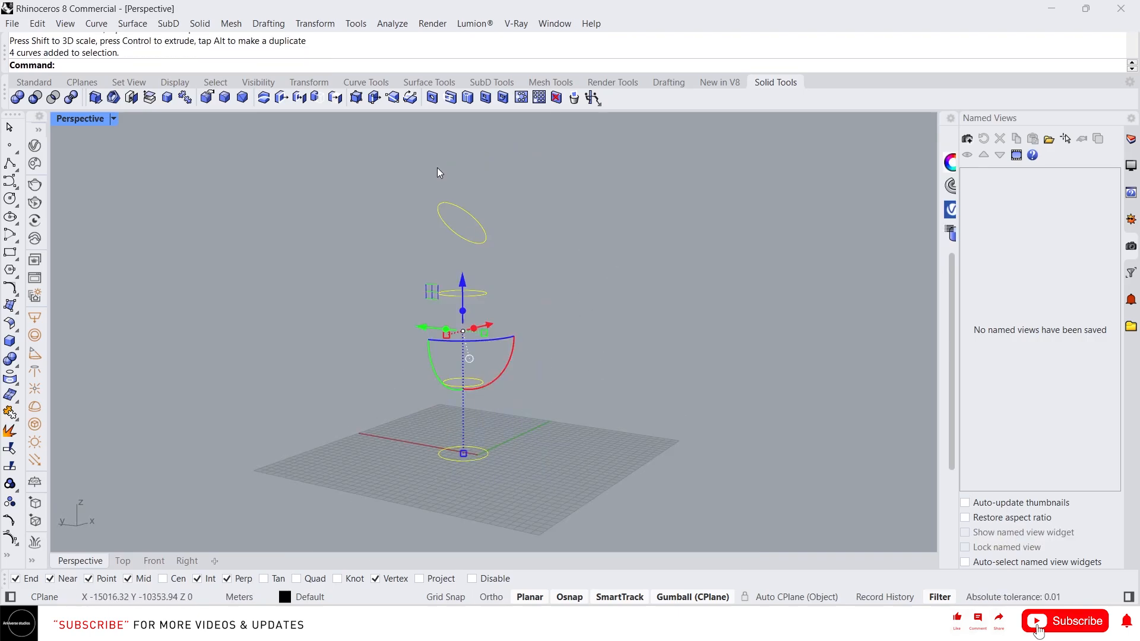
pyautogui.write('o')
pyautogui.press('BackSpace')
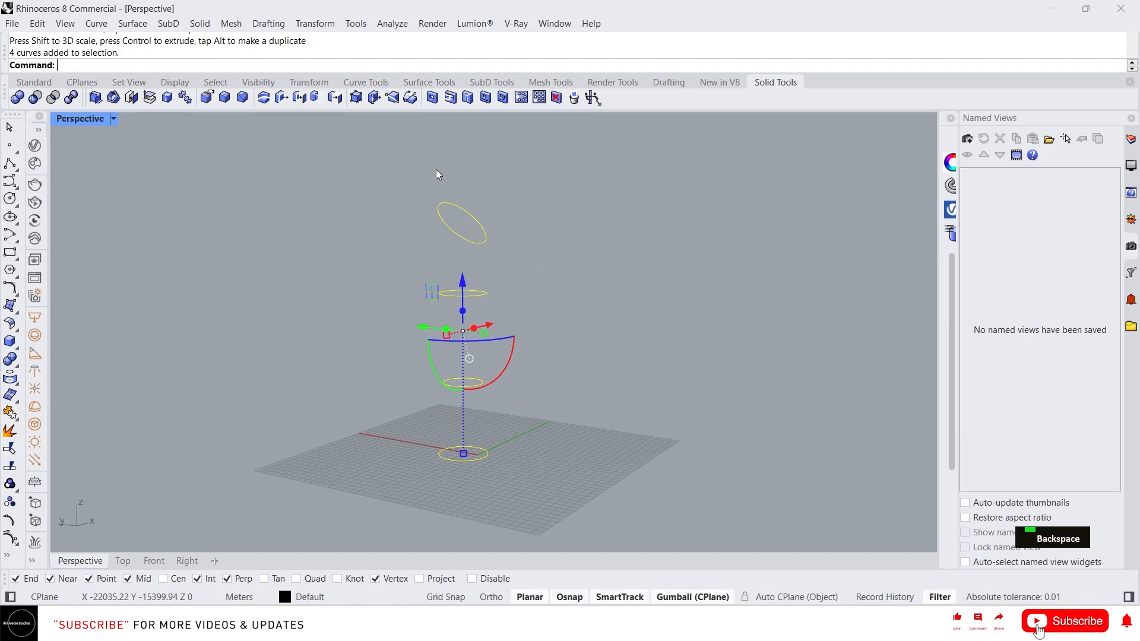
pyautogui.write('loft')
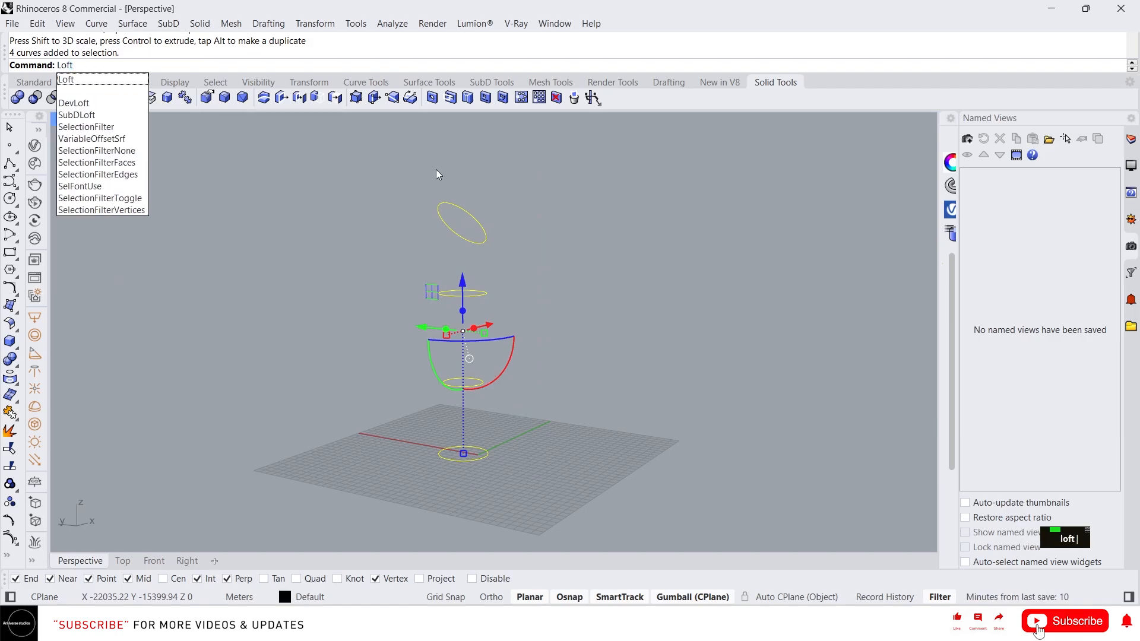
pyautogui.press('Return')
pyautogui.press('Return')
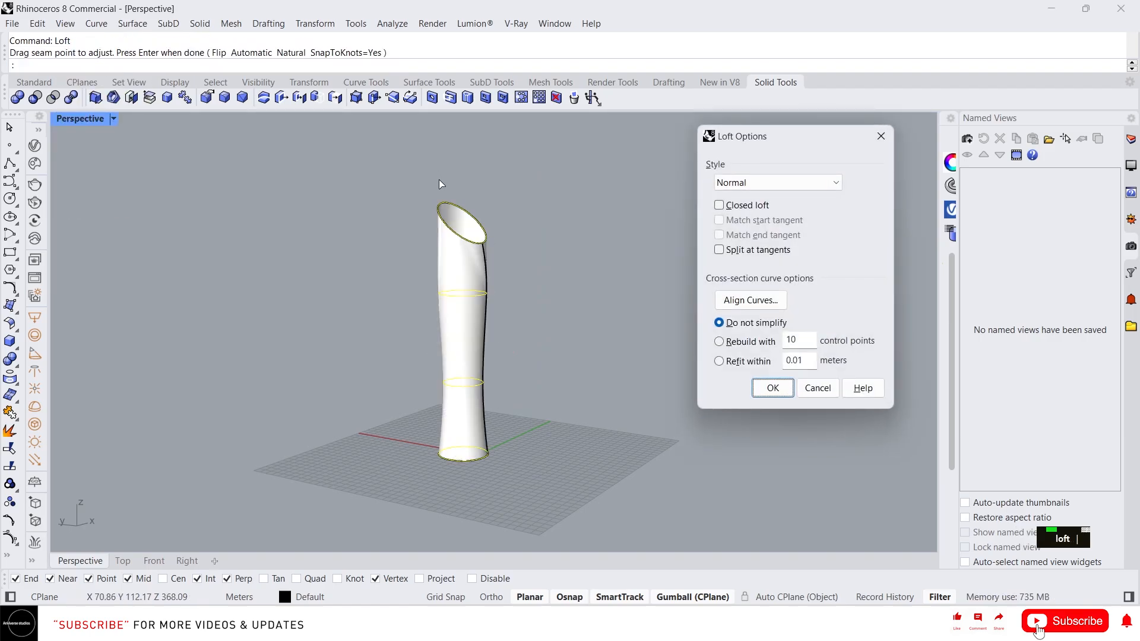
pyautogui.press('Escape')
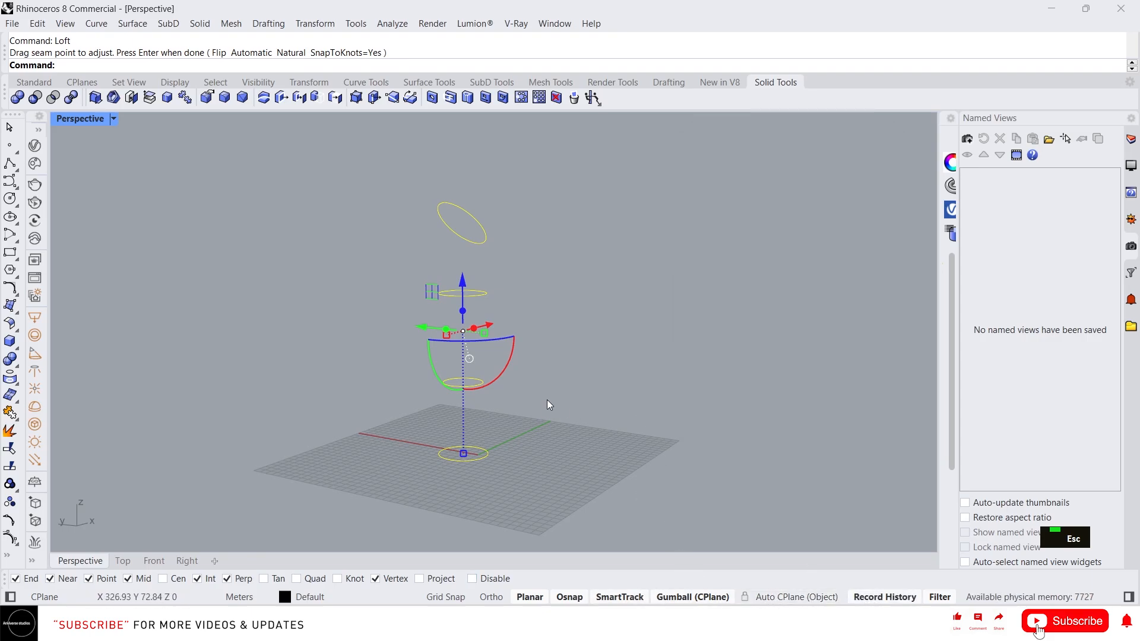
pyautogui.press('space')
pyautogui.press('space')
pyautogui.press('space')
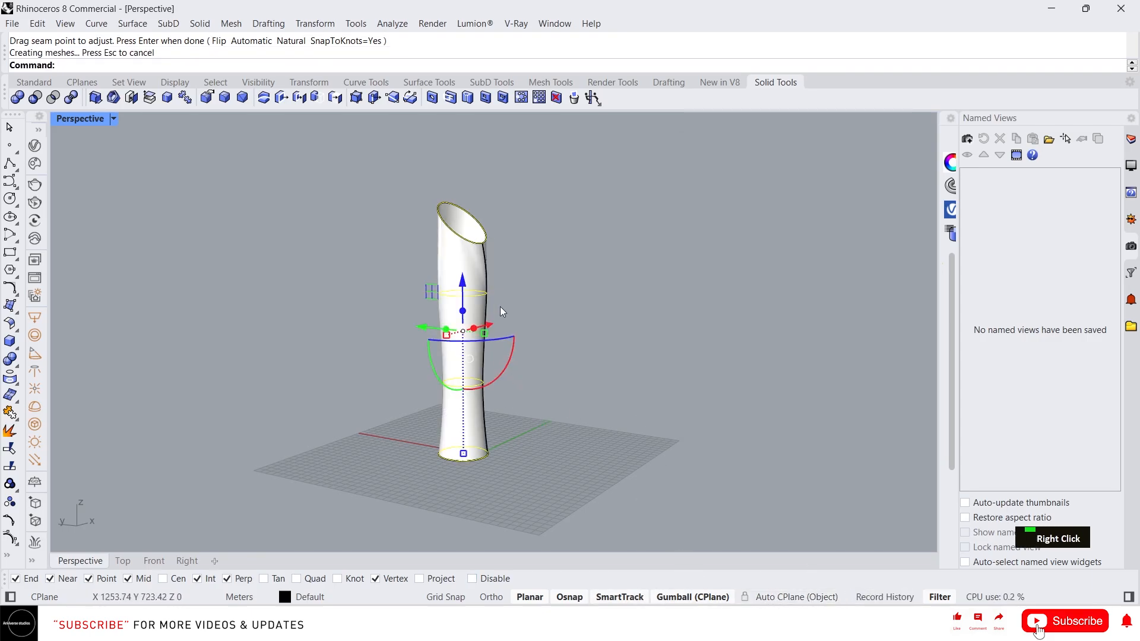
# - Widen the upper-middle circle so the vase belly swells through history
pyautogui.moveTo(500, 306); pyautogui.dragTo(441, 284, button='right')
pyautogui.scroll(7, 439, 283)
pyautogui.click(447, 309)
pyautogui.moveTo(665, 378); pyautogui.dragTo(659, 332, button='right')
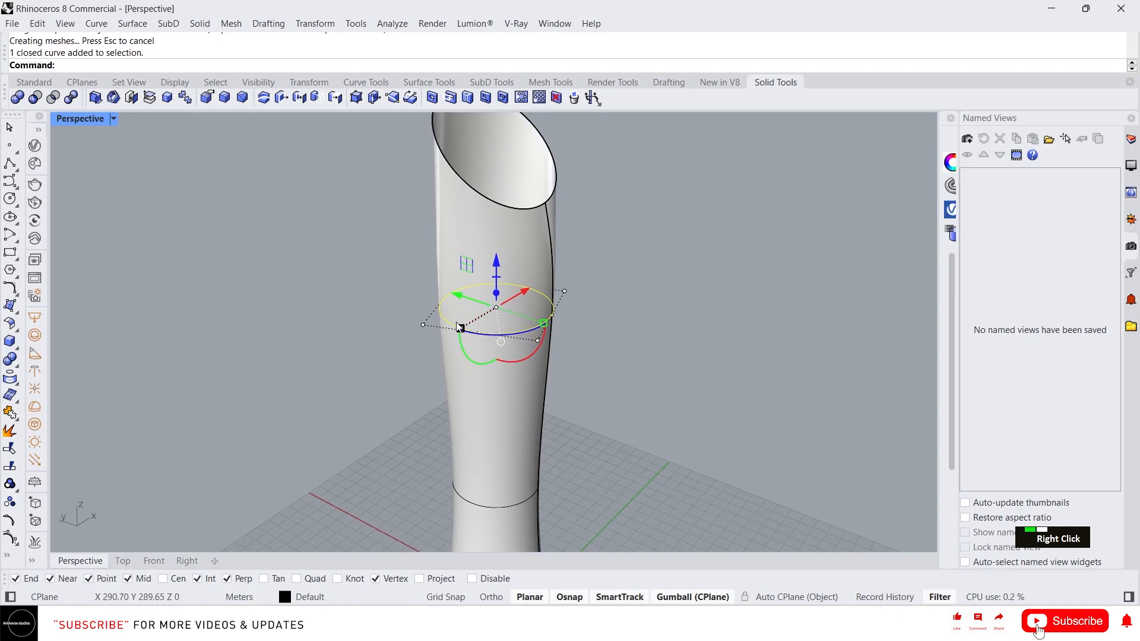
pyautogui.keyDown('shift'); pyautogui.moveTo(459, 326); pyautogui.dragTo(445, 335); pyautogui.keyUp('shift')
pyautogui.scroll(-4, 446, 334)
pyautogui.moveTo(469, 348); pyautogui.dragTo(511, 301, button='right')
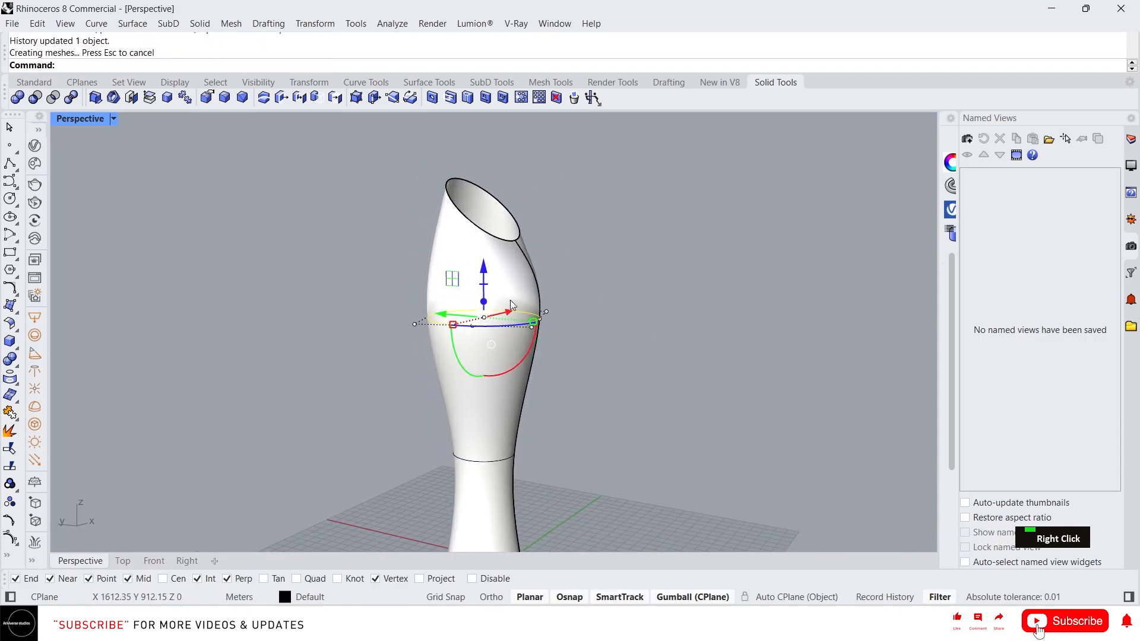
pyautogui.scroll(-2, 510, 300)
pyautogui.scroll(3, 512, 258)
# - Tilt the top rim curve about 15 degrees to slant the vase opening
pyautogui.click(512, 258)
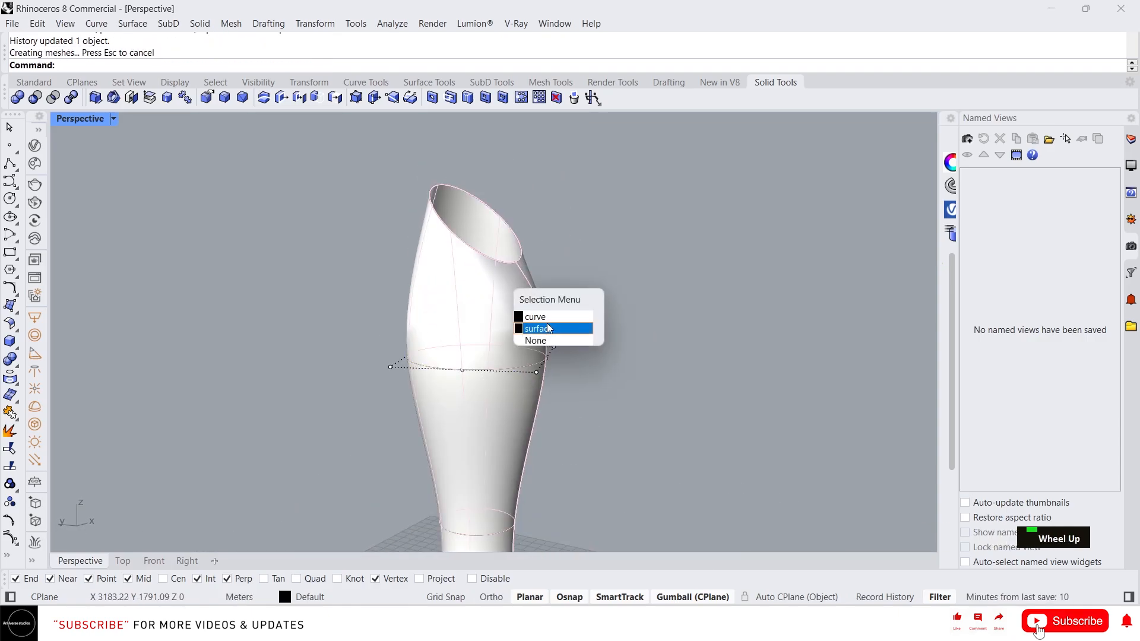
pyautogui.click(539, 317)
pyautogui.moveTo(526, 301); pyautogui.dragTo(552, 265, button='right')
pyautogui.hotkey('ctrl', 'z')
pyautogui.hotkey('ctrl', 'z')
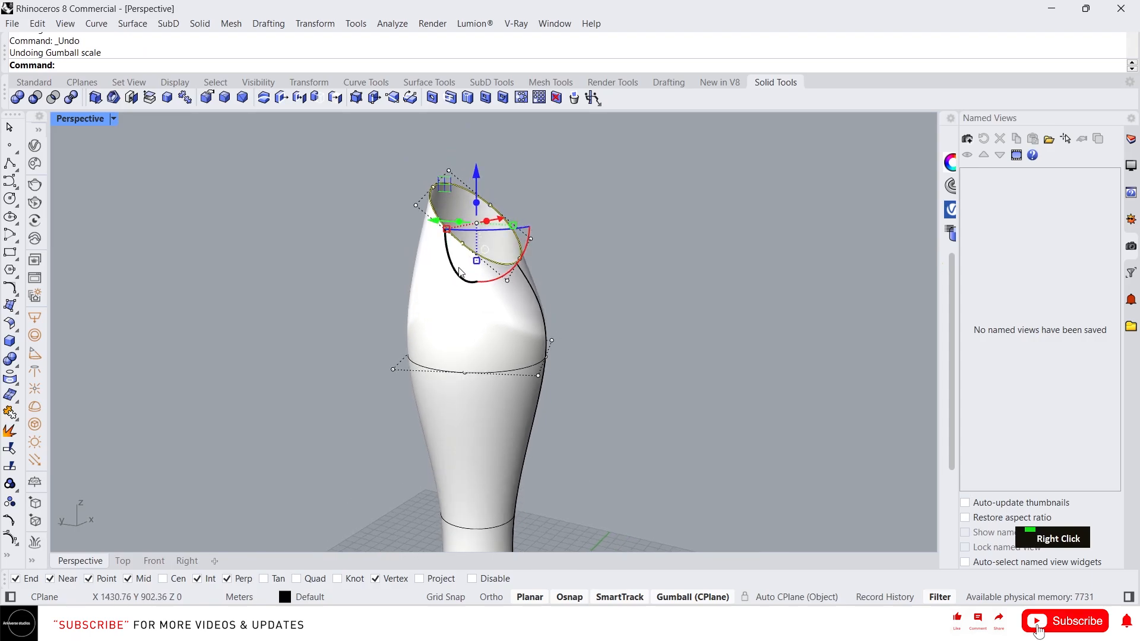
pyautogui.moveTo(459, 271); pyautogui.dragTo(499, 279)
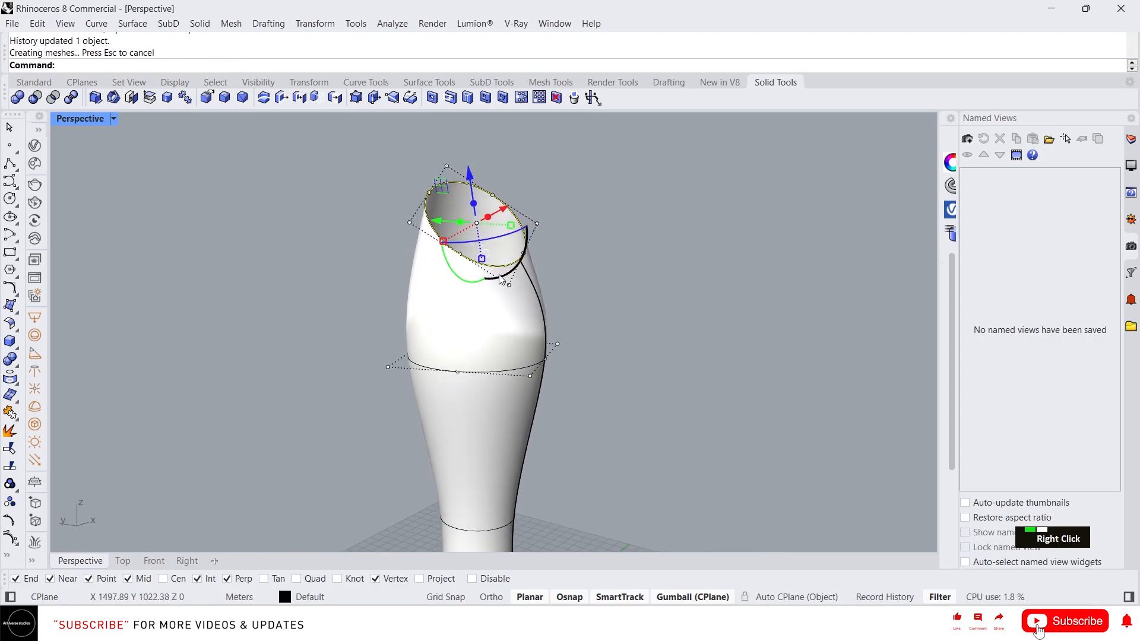
pyautogui.hotkey('ctrl', 'z')
pyautogui.moveTo(516, 269); pyautogui.dragTo(536, 258)
pyautogui.moveTo(575, 282); pyautogui.dragTo(631, 350, button='right')
pyautogui.press('Escape')
pyautogui.press('Escape')
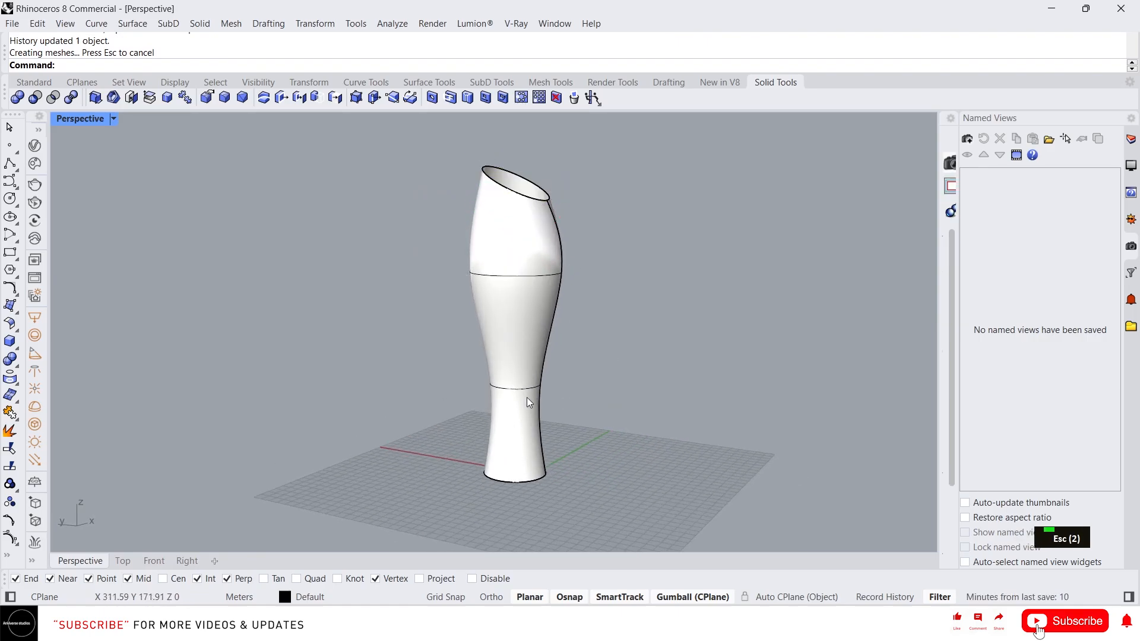
# - Enlarge the base circle to widen the vase foot
pyautogui.click(531, 323)
pyautogui.moveTo(530, 324); pyautogui.dragTo(540, 492, button='right')
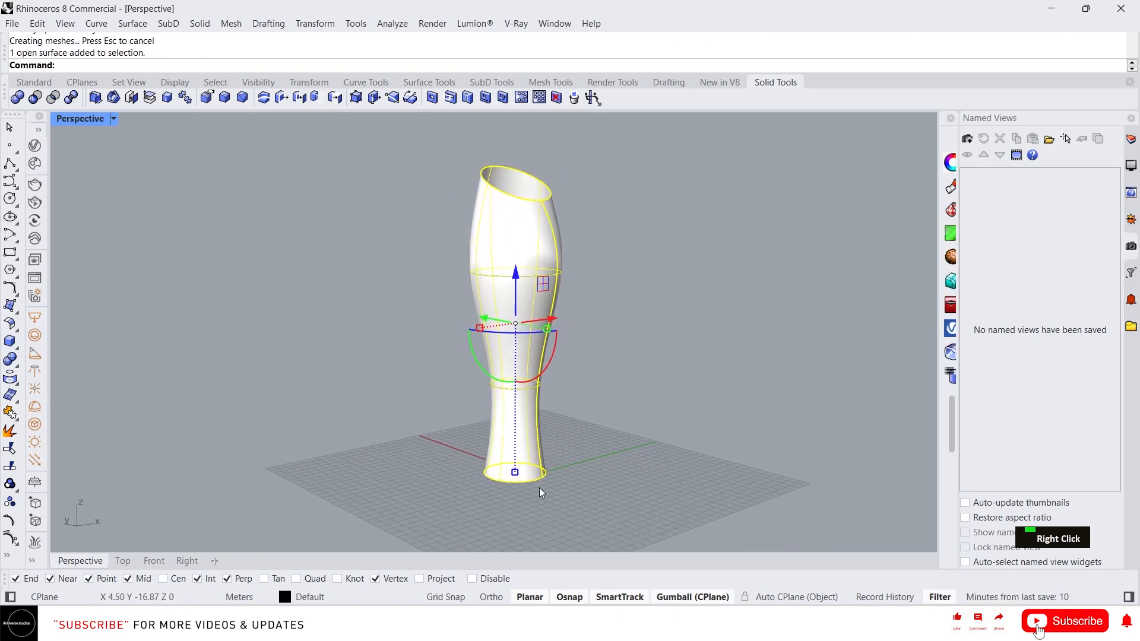
pyautogui.press('Escape')
pyautogui.doubleClick(491, 477)
pyautogui.press('Escape')
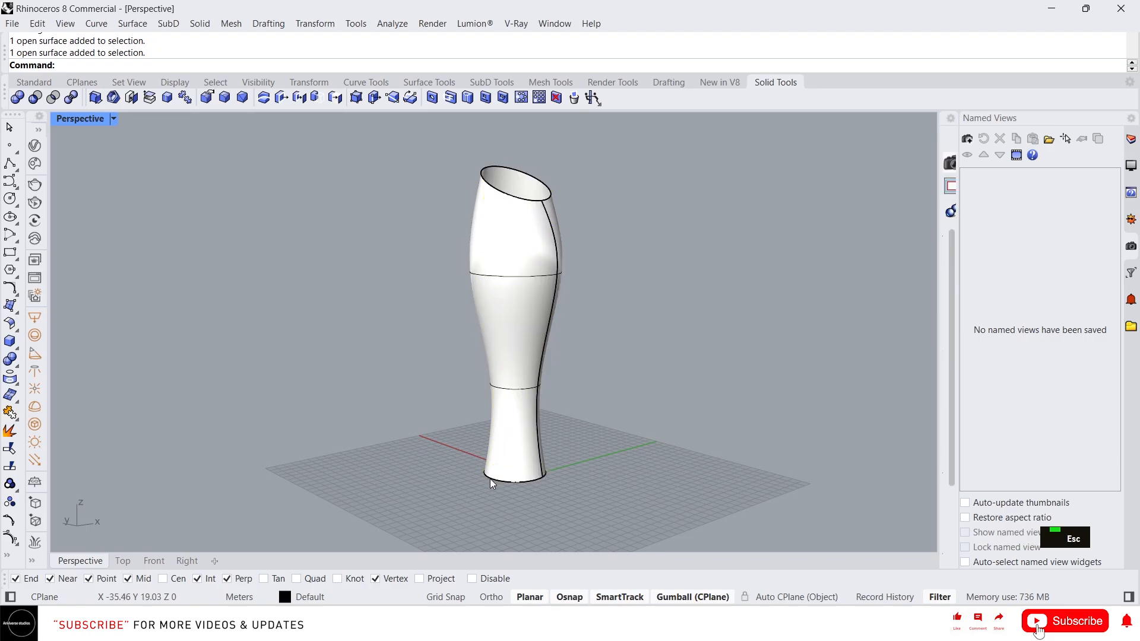
pyautogui.click(490, 478)
pyautogui.click(535, 314)
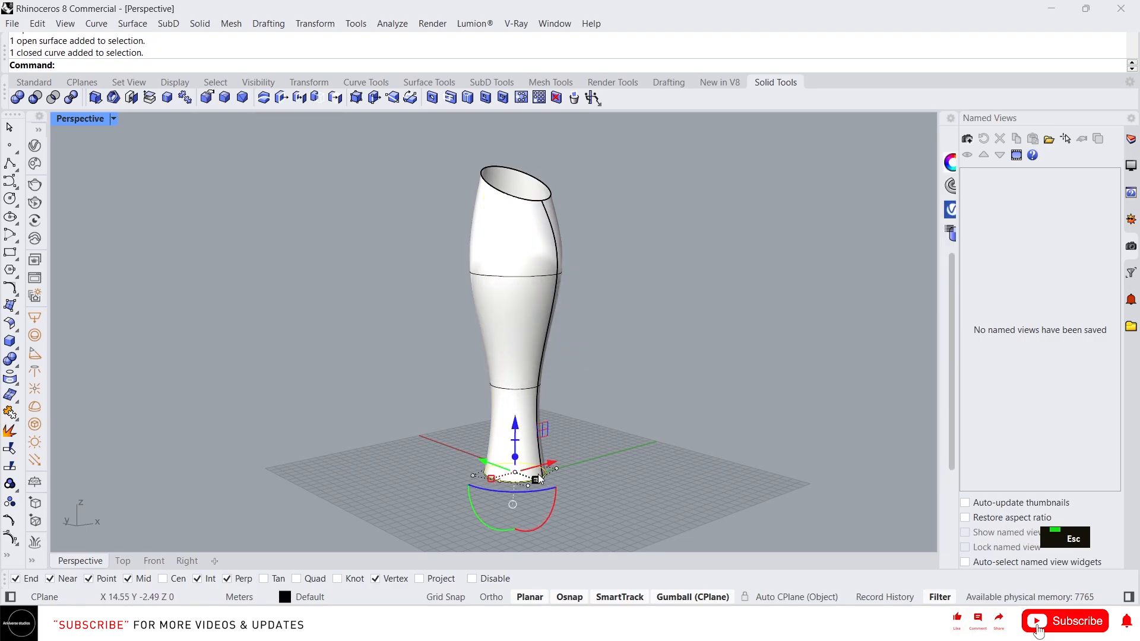
pyautogui.moveTo(493, 479); pyautogui.dragTo(485, 481)
# - Select the vase surface and drag it to the left, off its circles
pyautogui.moveTo(530, 405)
pyautogui.mouseDown(button='right')
pyautogui.moveTo(576, 364)
pyautogui.moveTo(530, 387)
pyautogui.mouseUp(button='right')
pyautogui.press('Escape')
pyautogui.press('Escape')
pyautogui.press('Escape')
pyautogui.click(512, 226)
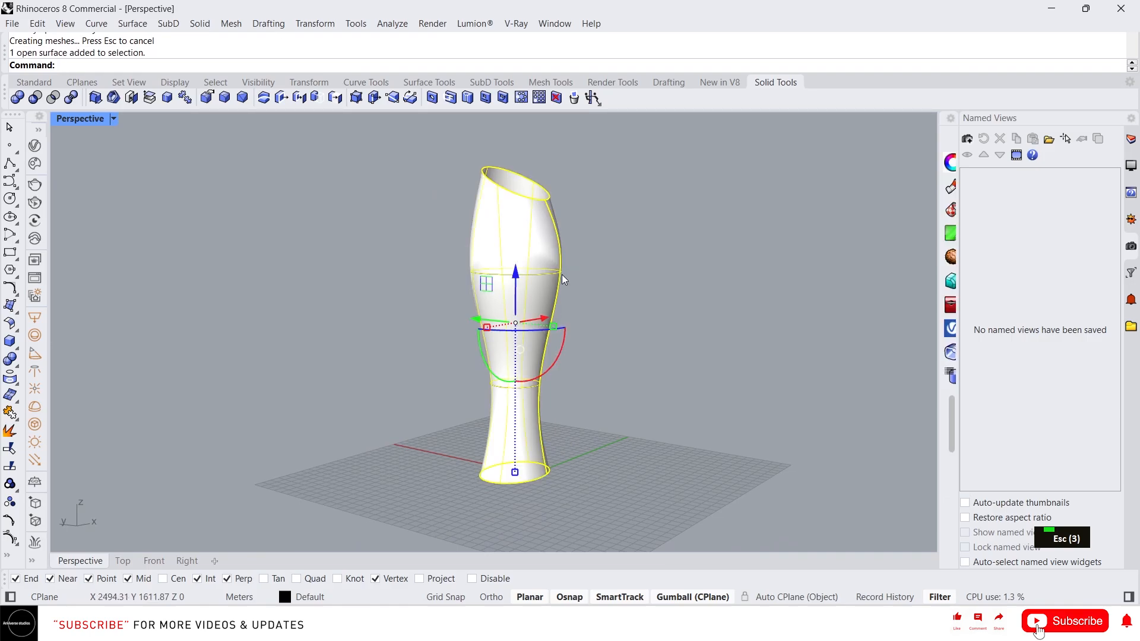
pyautogui.moveTo(521, 333); pyautogui.dragTo(370, 318)
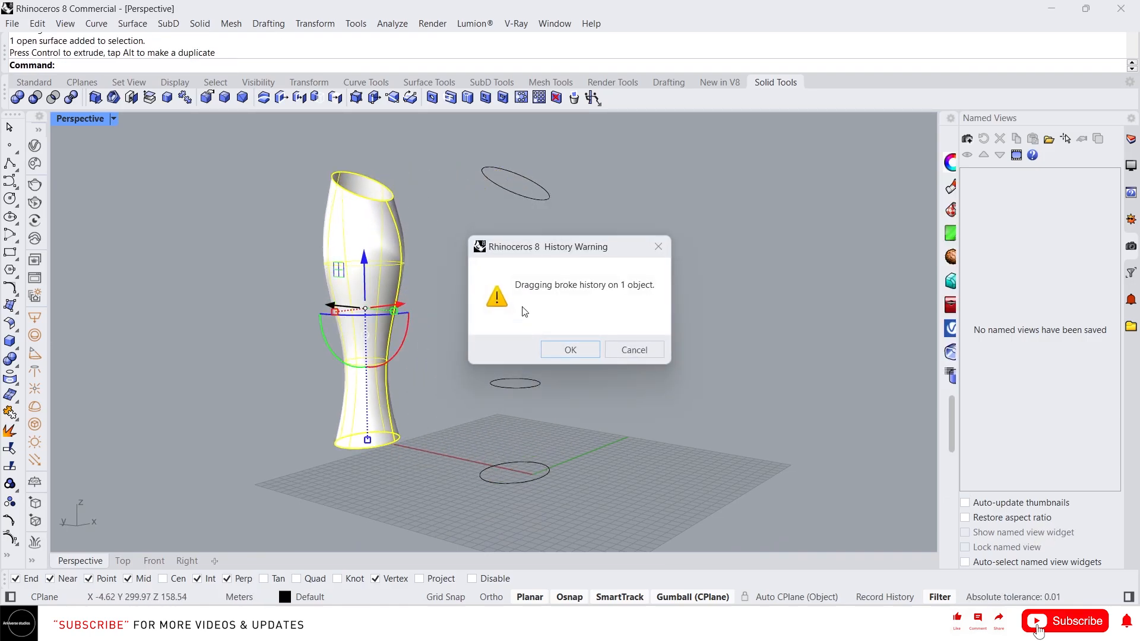
# - Accept the history warning and delete the four profile circles
pyautogui.doubleClick(579, 354)
pyautogui.moveTo(605, 485); pyautogui.dragTo(488, 134)
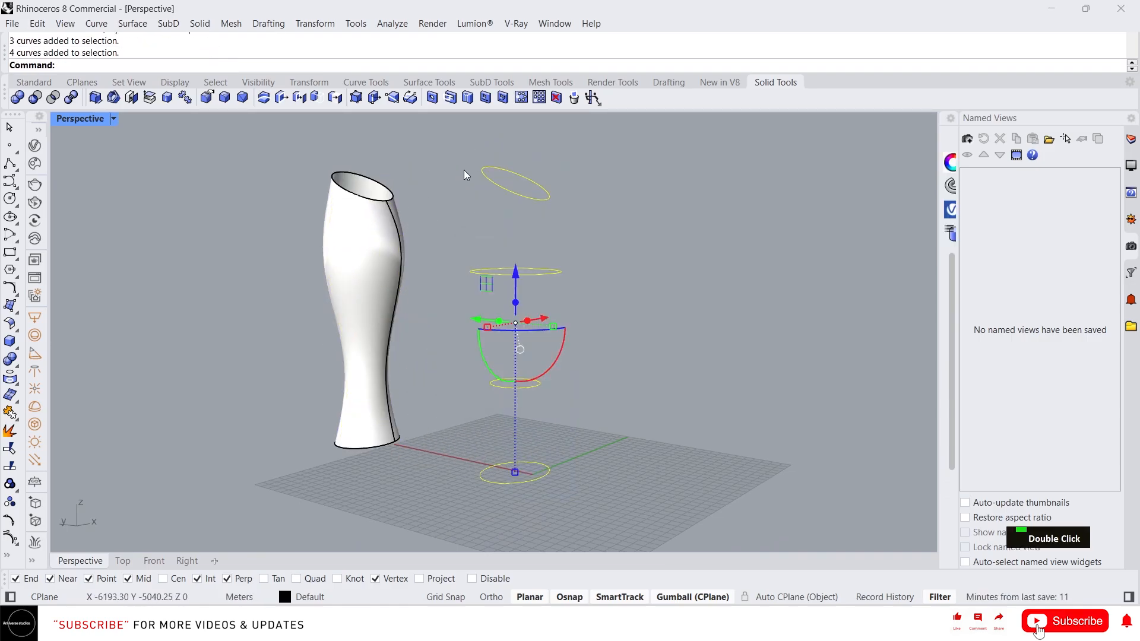
pyautogui.press('Delete')
# - Move the vase back over the origin and view it in the Front viewport
pyautogui.click(351, 303)
pyautogui.moveTo(337, 306); pyautogui.dragTo(462, 351)
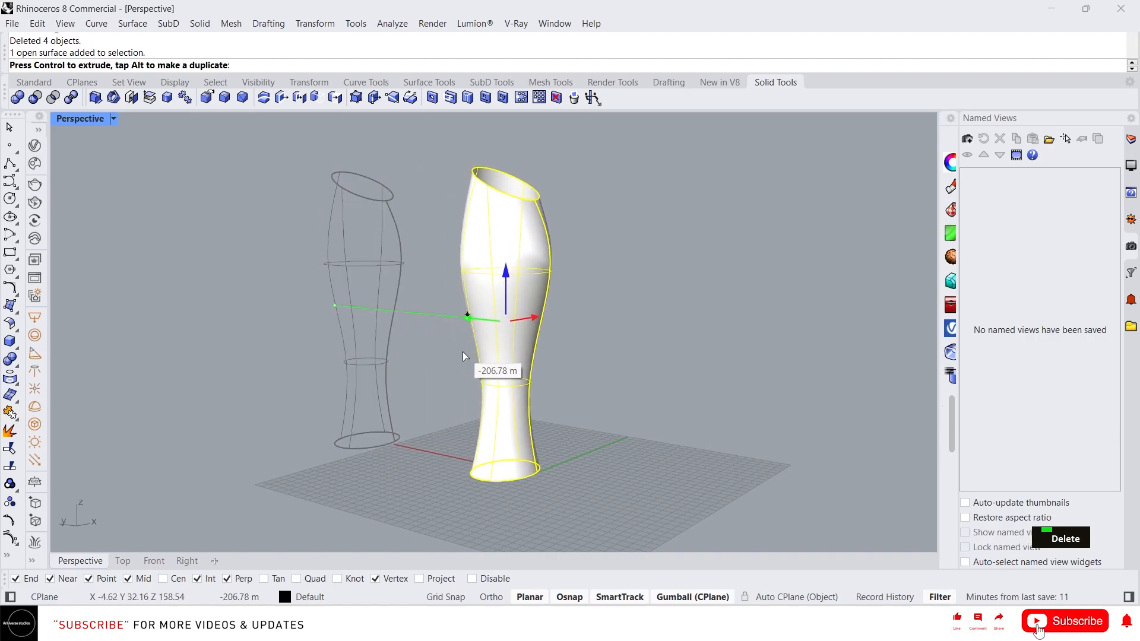
pyautogui.moveTo(514, 329)
pyautogui.mouseDown(button='right')
pyautogui.moveTo(562, 357)
pyautogui.moveTo(531, 324)
pyautogui.mouseUp(button='right')
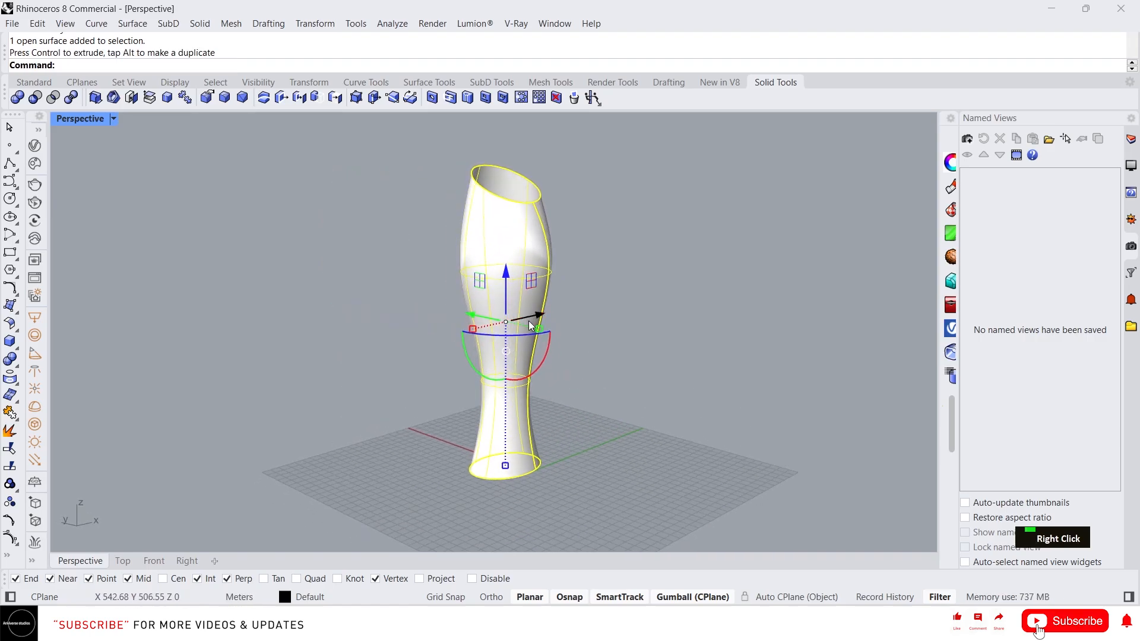
pyautogui.click(614, 333)
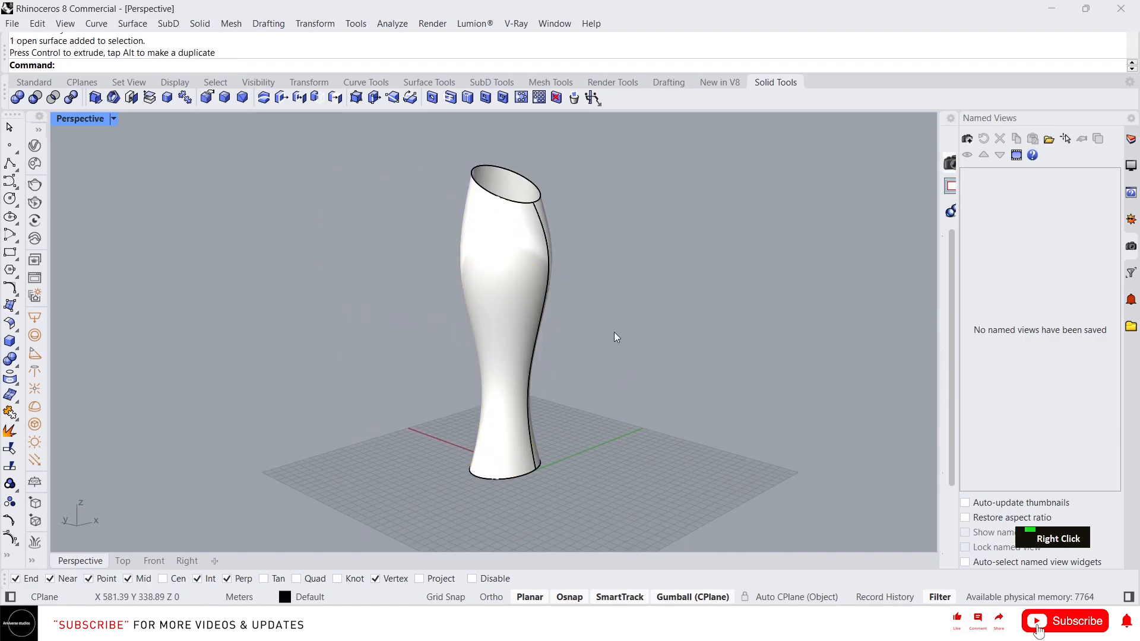
pyautogui.click(531, 363)
pyautogui.moveTo(620, 456); pyautogui.dragTo(620, 444, button='right')
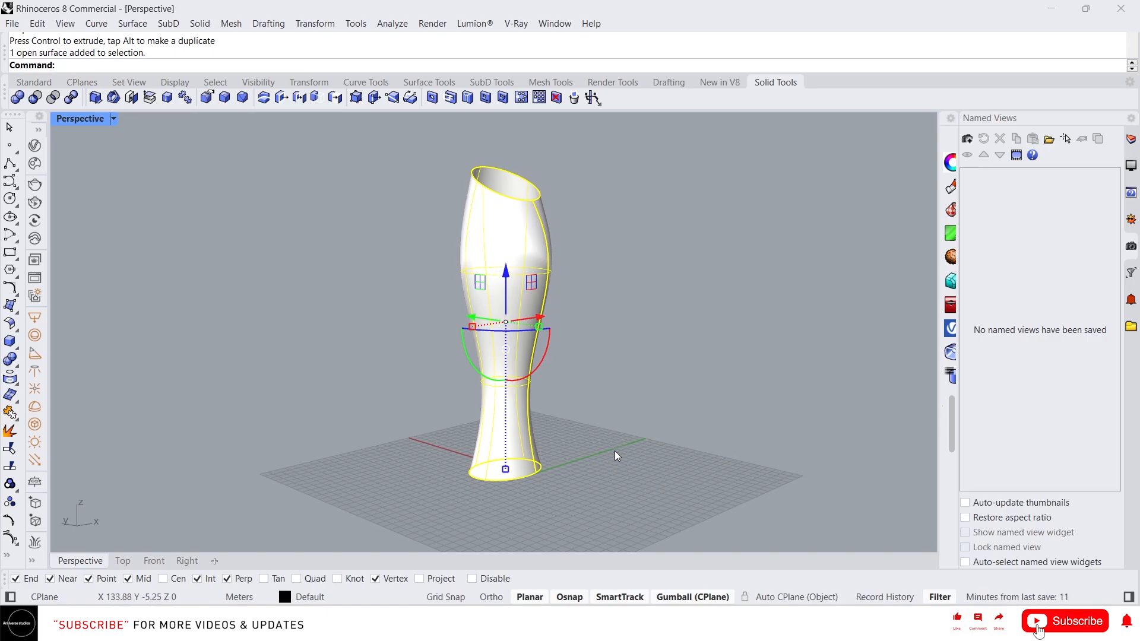
pyautogui.click(154, 561)
pyautogui.scroll(-5, 451, 451)
# - Deselect the vase and start measuring its height from the base with Distance, then cancel
pyautogui.scroll(-3, 475, 439)
pyautogui.rightClick(547, 427)
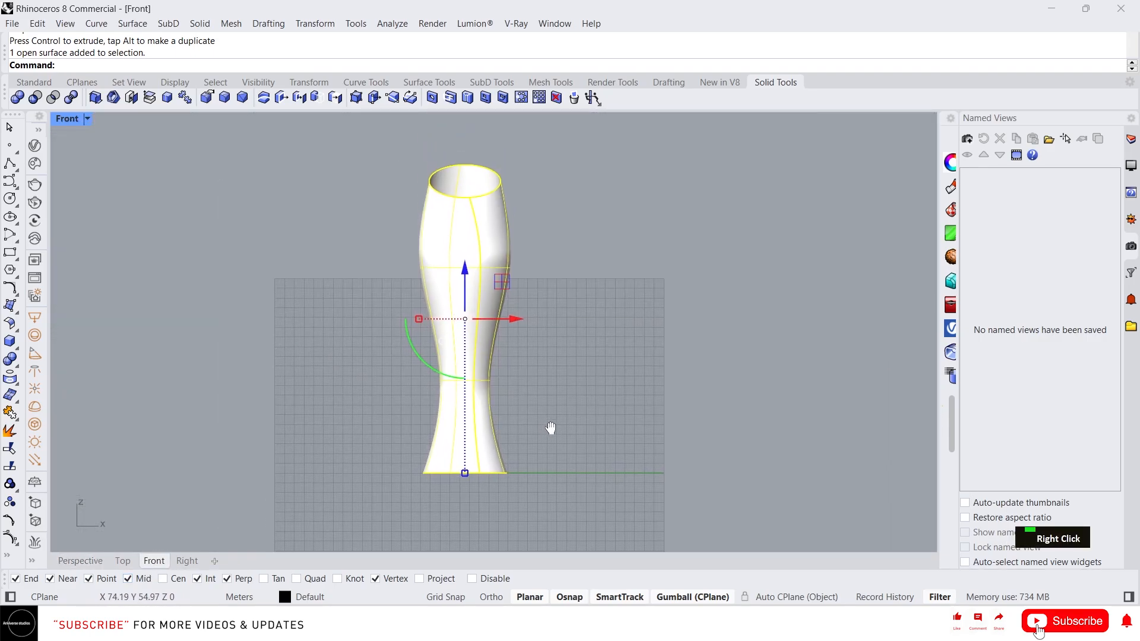
pyautogui.write('d')
pyautogui.press('Return')
pyautogui.click(529, 475)
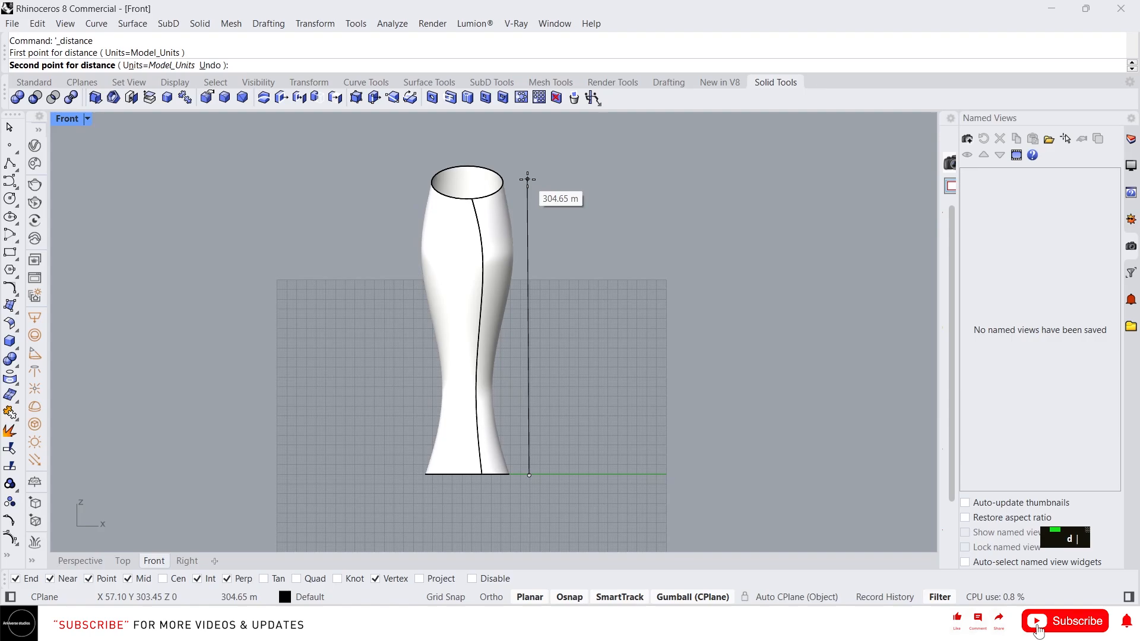
pyautogui.press('Escape')
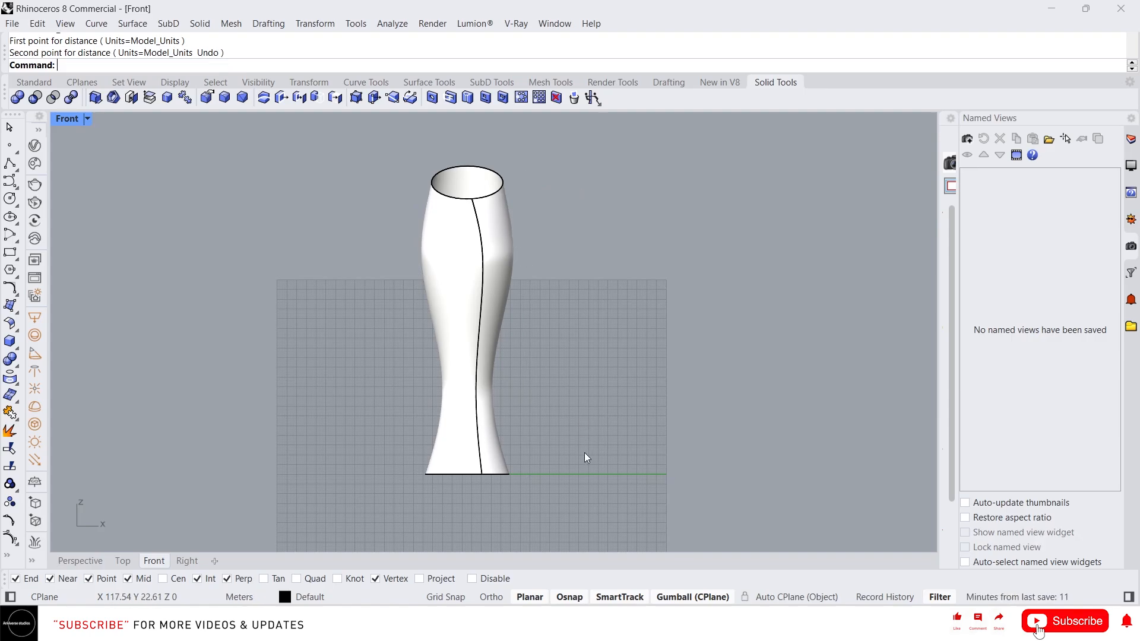
# - Scale the vase from its bottom corner so its top reference height becomes 60 m
pyautogui.click(468, 373)
pyautogui.write('sc')
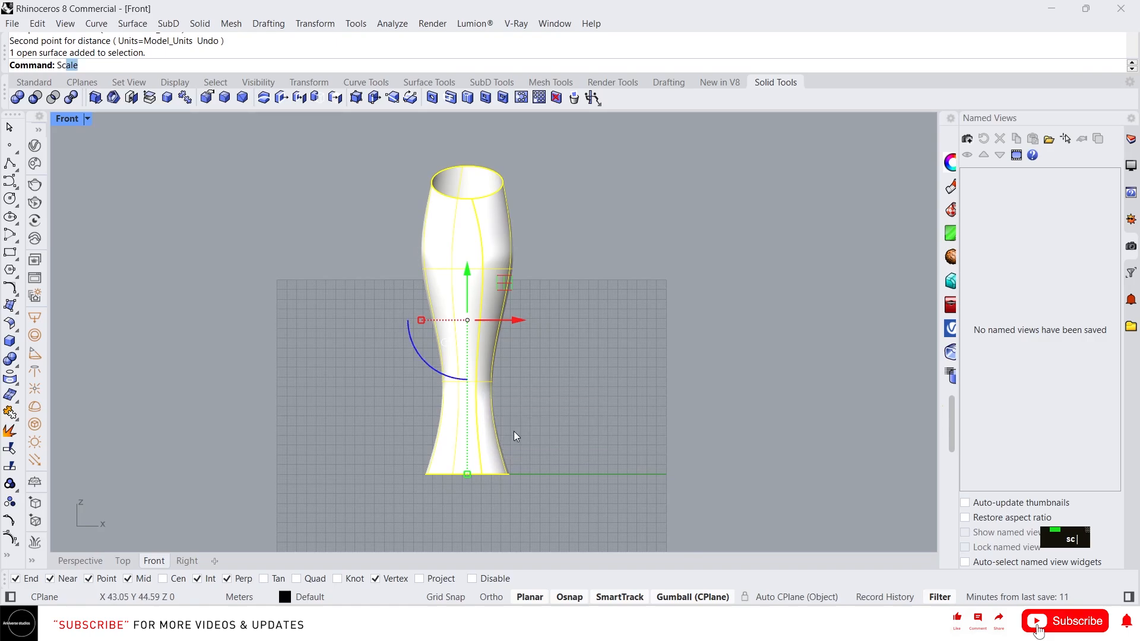
pyautogui.press('Return')
pyautogui.click(511, 474)
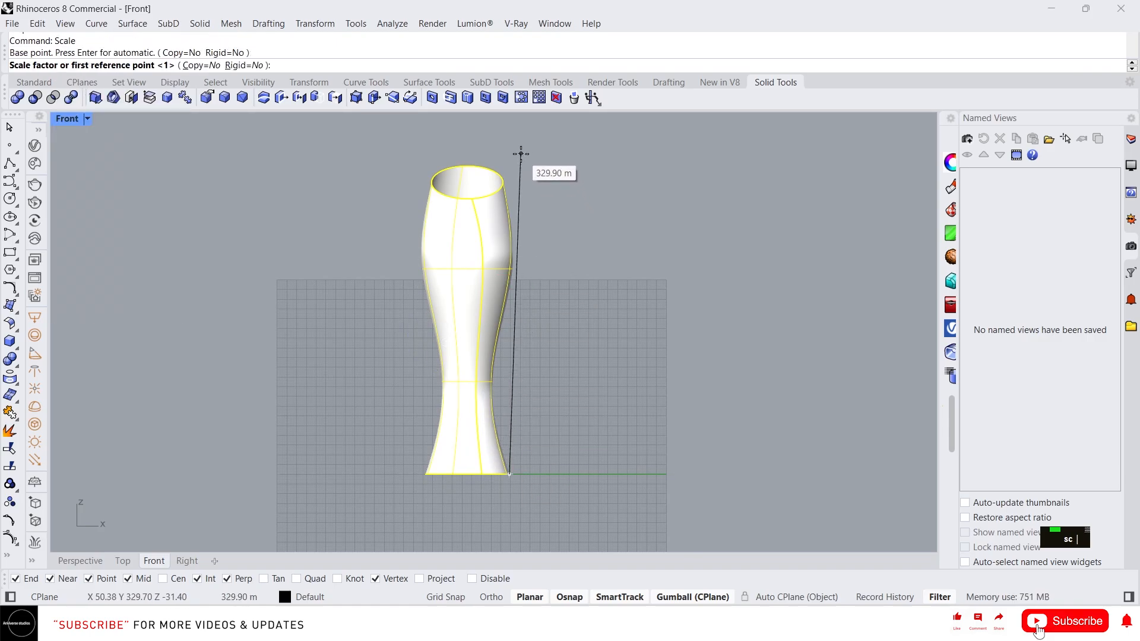
pyautogui.click(514, 163)
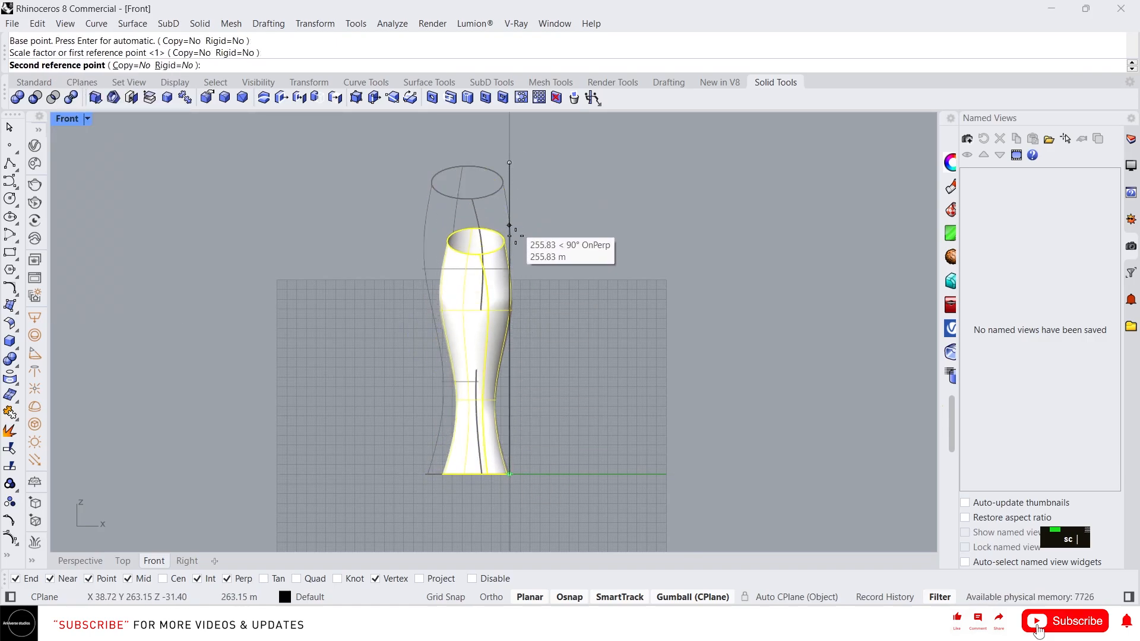
pyautogui.write('60')
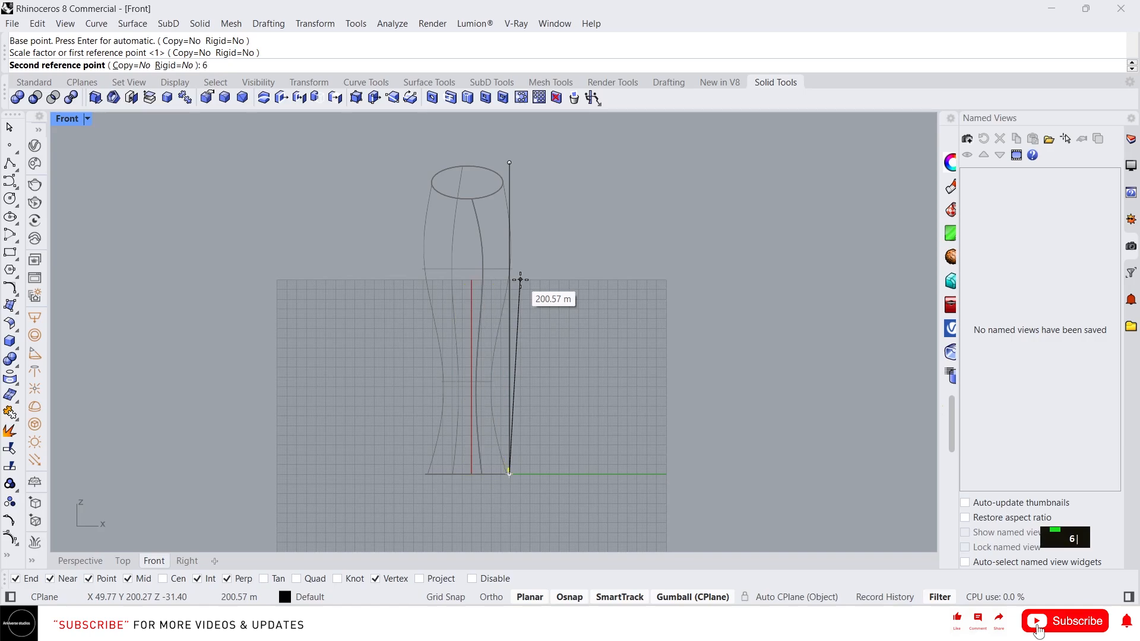
pyautogui.press('Return')
# - Recenter the front view, briefly re-measure the vase's height, and switch to the Perspective viewport
pyautogui.scroll(12, 546, 420)
pyautogui.moveTo(462, 481); pyautogui.dragTo(468, 277, button='right')
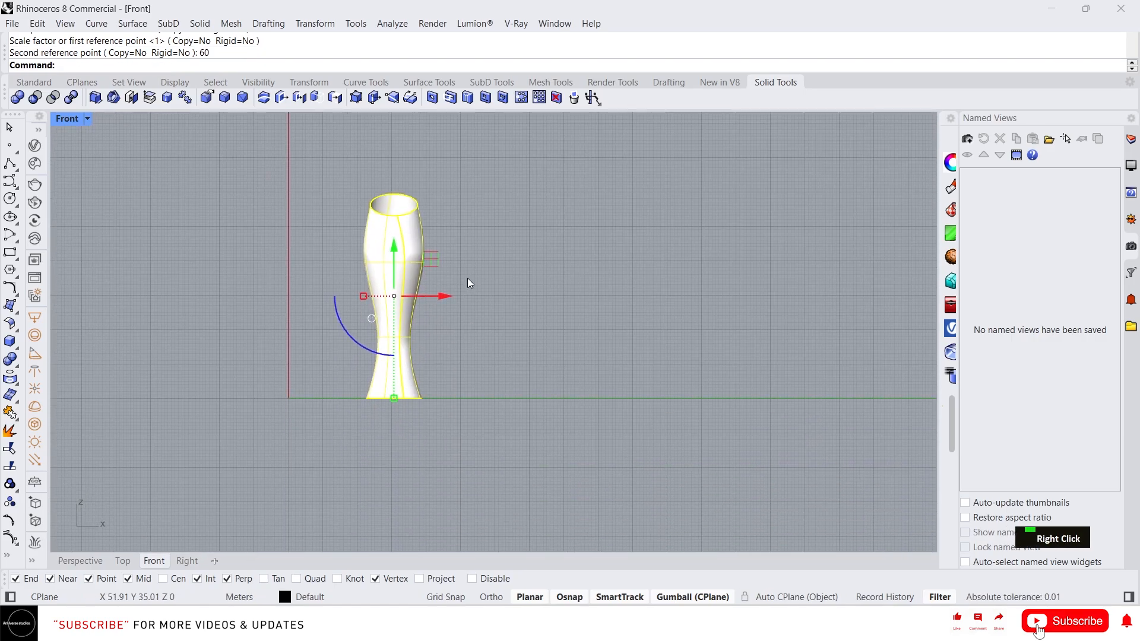
pyautogui.scroll(8, 468, 279)
pyautogui.scroll(-4, 547, 261)
pyautogui.click(548, 254)
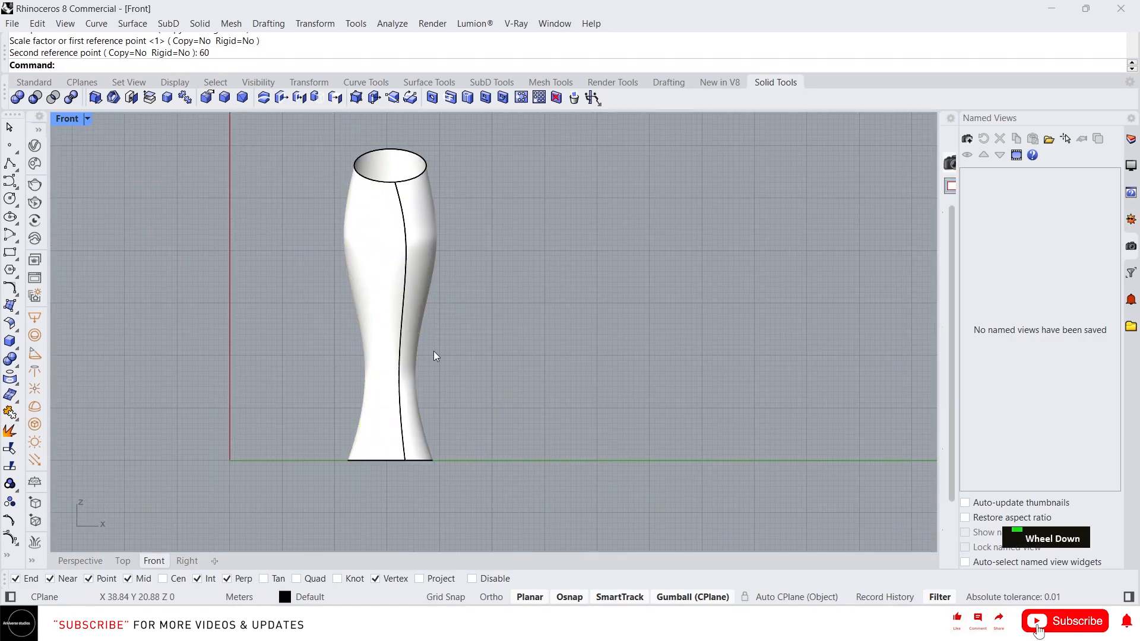
pyautogui.write('d')
pyautogui.press('space')
pyautogui.click(464, 461)
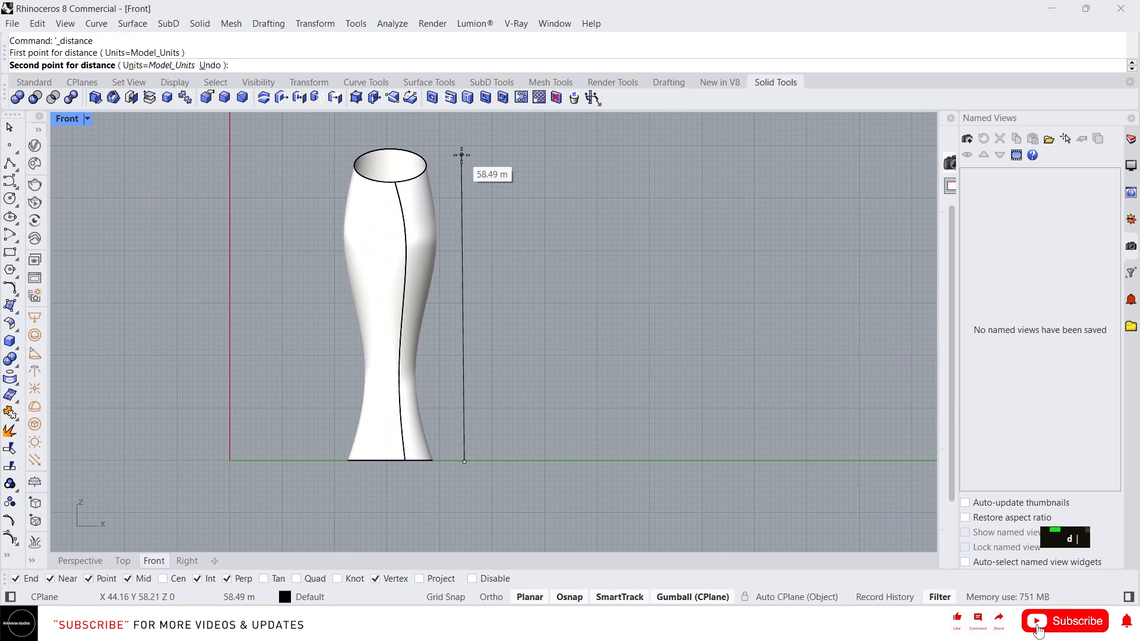
pyautogui.press('Escape')
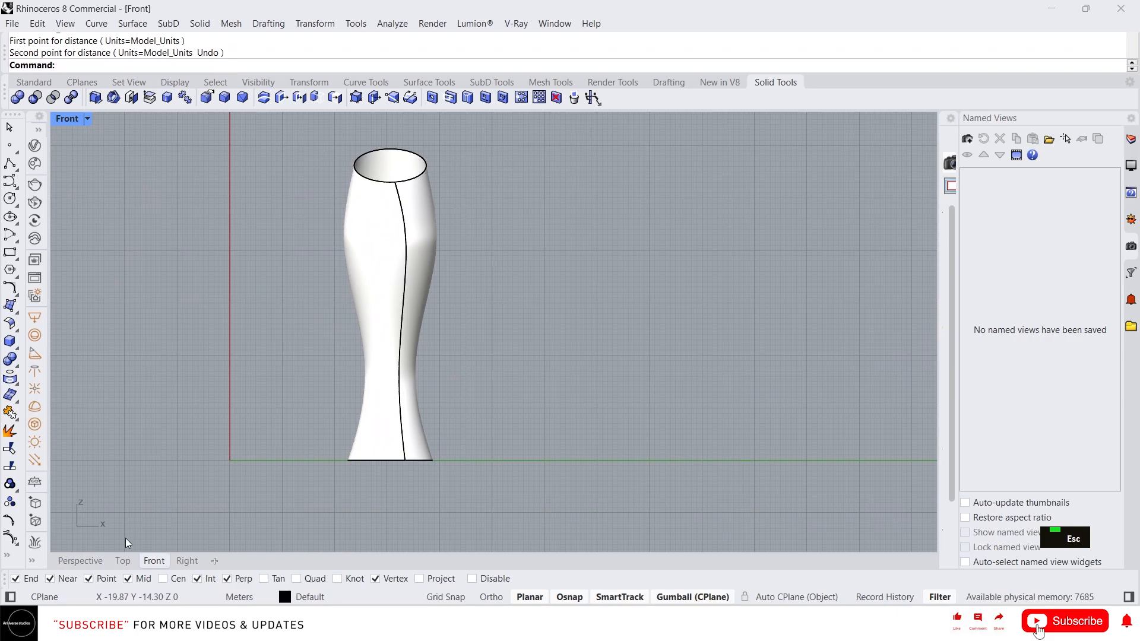
pyautogui.click(80, 564)
pyautogui.scroll(6, 534, 445)
# - Run Contour with the vase surface chosen as the object to slice
pyautogui.click(485, 455)
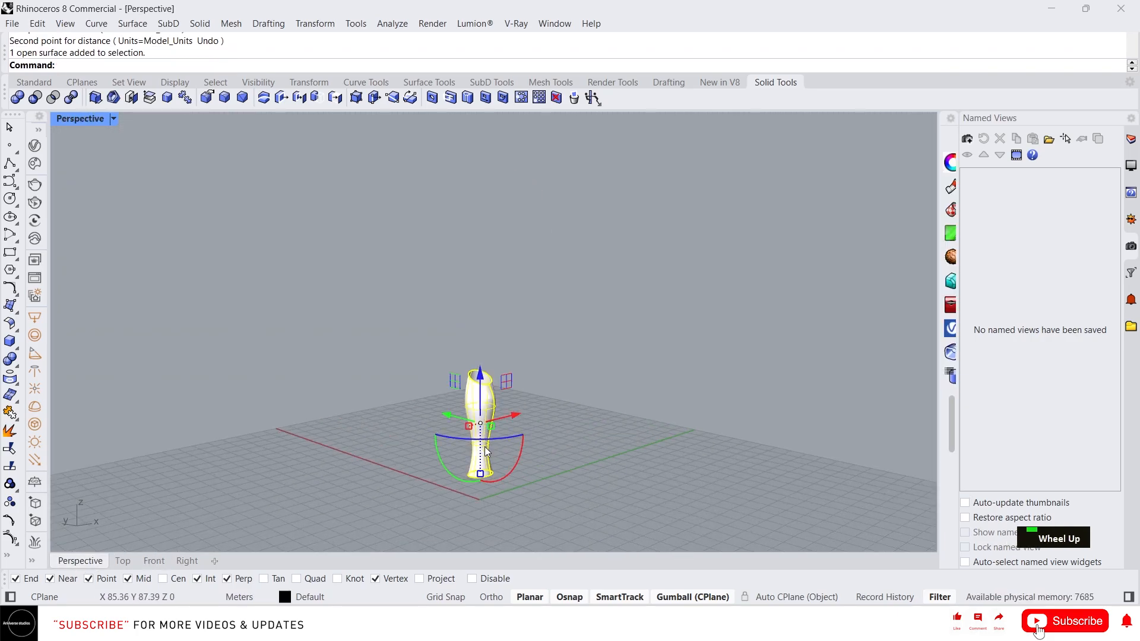
pyautogui.scroll(10, 487, 456)
pyautogui.moveTo(486, 457); pyautogui.dragTo(492, 468, button='right')
pyautogui.scroll(-2, 490, 439)
pyautogui.scroll(5, 561, 443)
pyautogui.scroll(-7, 479, 418)
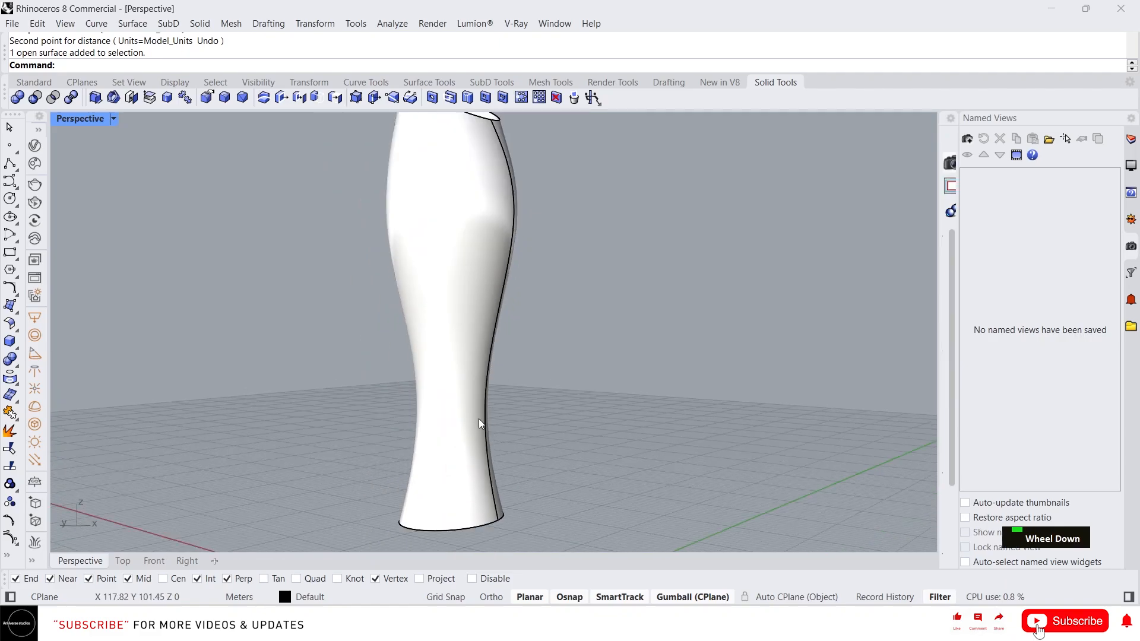
pyautogui.scroll(-2, 465, 410)
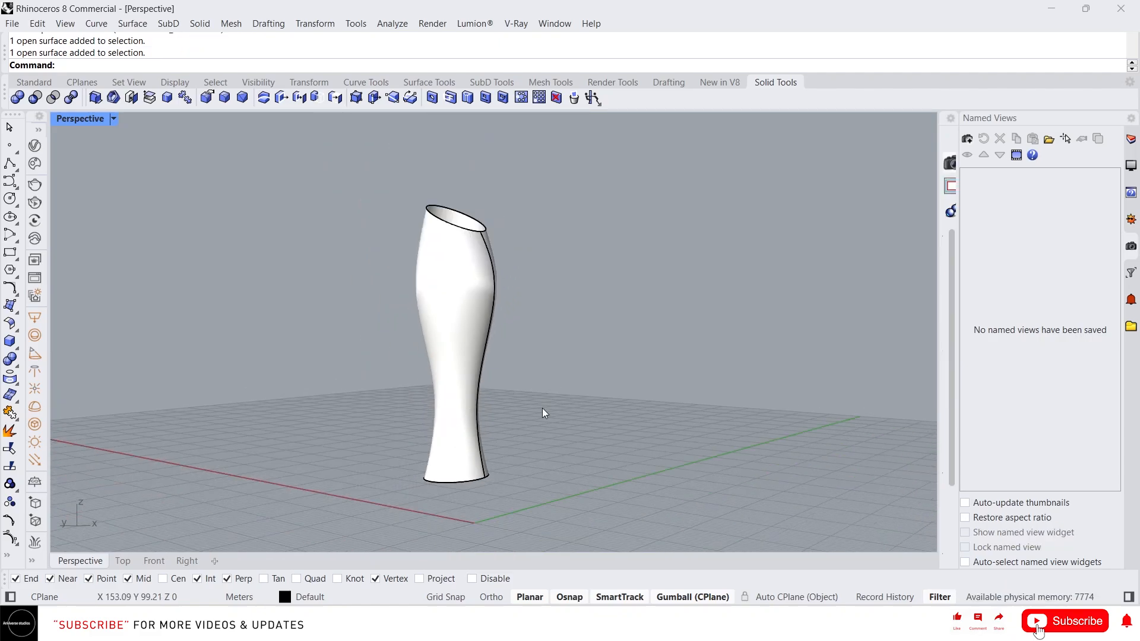
pyautogui.write('Contour')
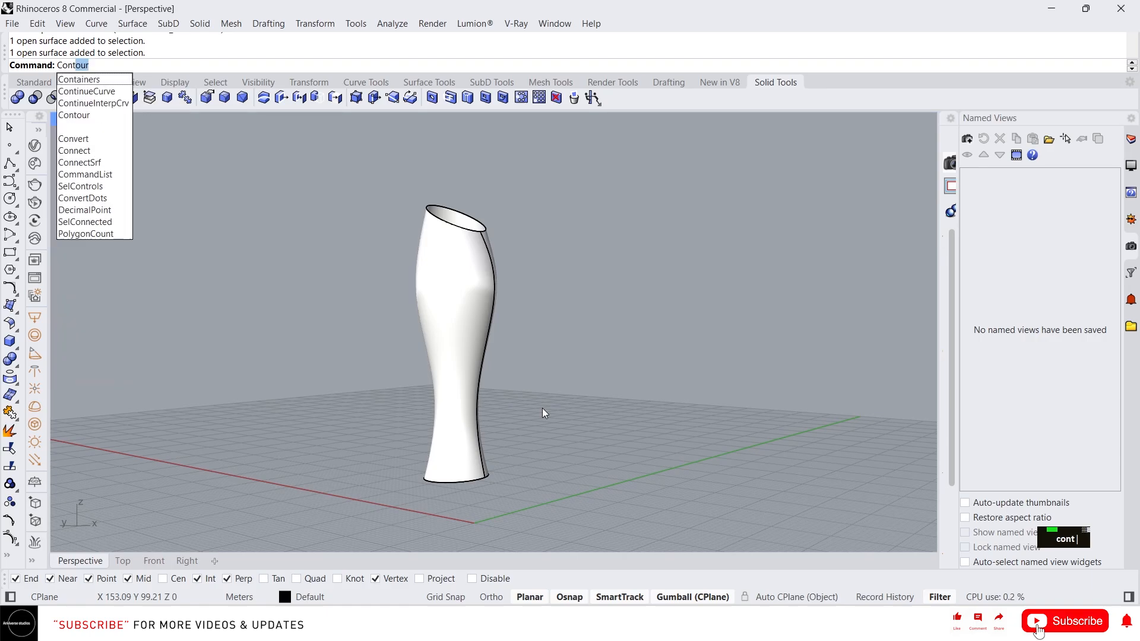
pyautogui.press('Return')
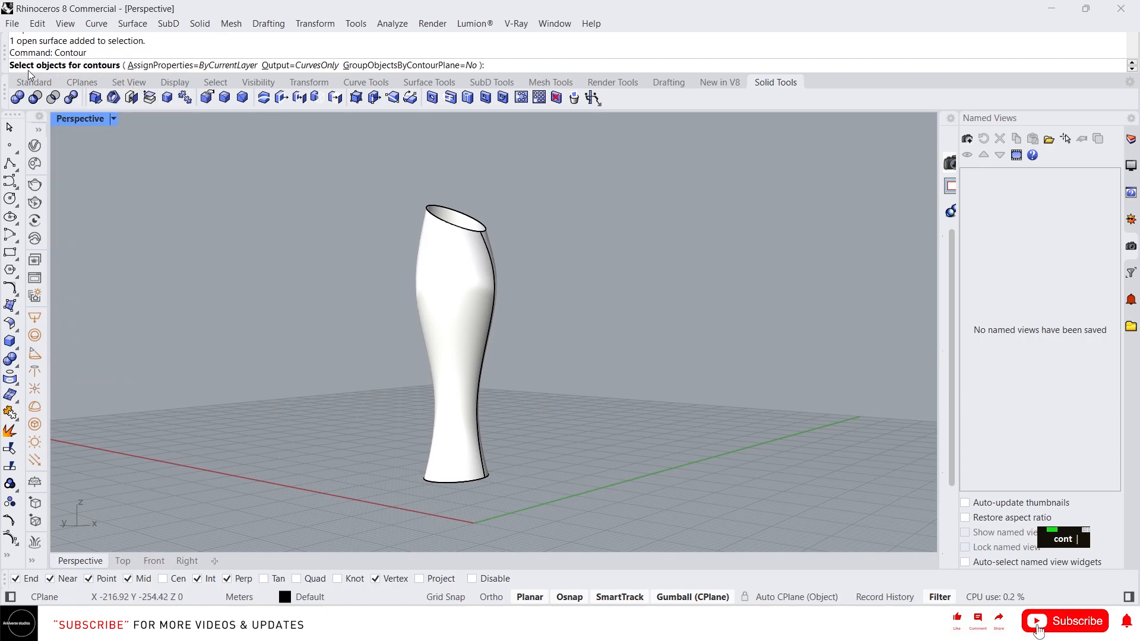
pyautogui.click(470, 289)
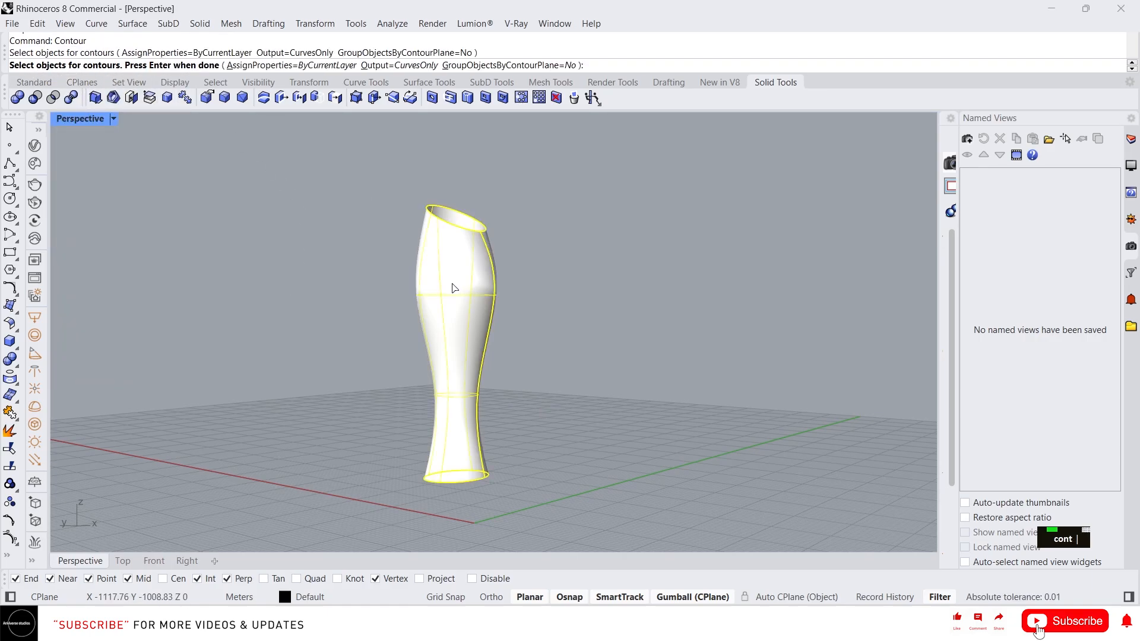
pyautogui.press('Return')
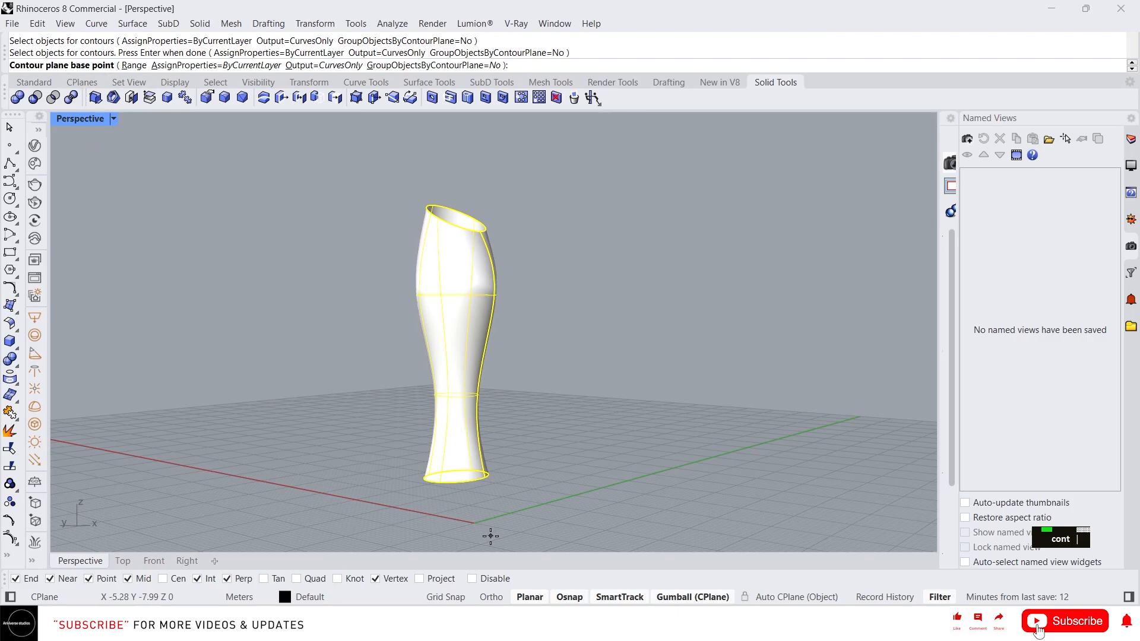
# - Set contours from the vase's bottom edge up toward the rim at 4 m spacing
pyautogui.moveTo(506, 495); pyautogui.dragTo(470, 482, button='right')
pyautogui.scroll(5, 467, 475)
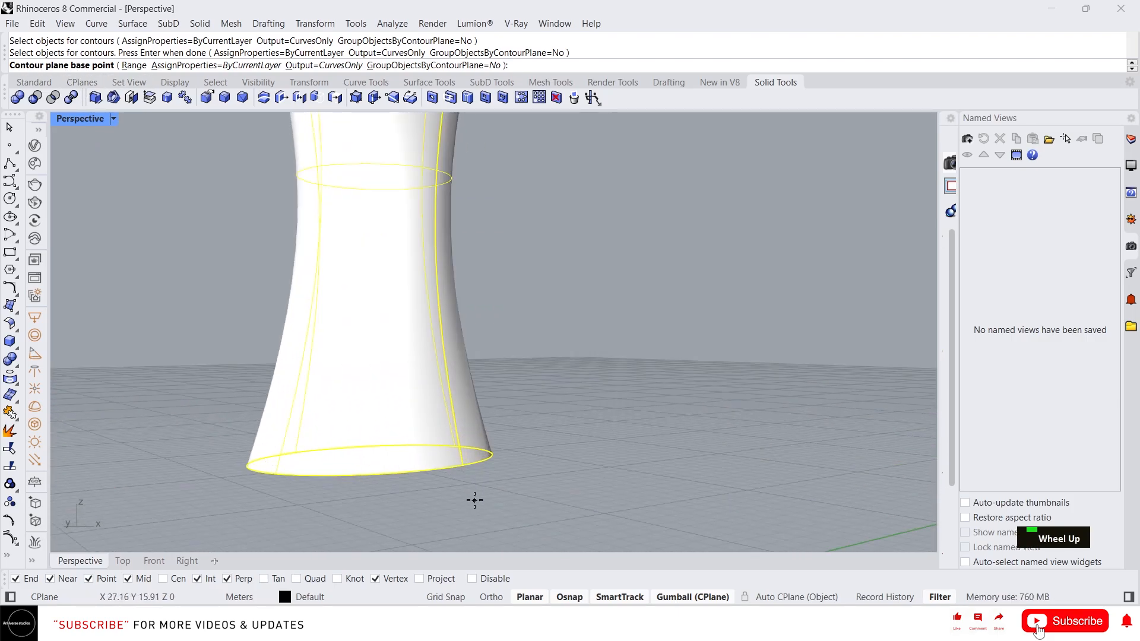
pyautogui.click(463, 468)
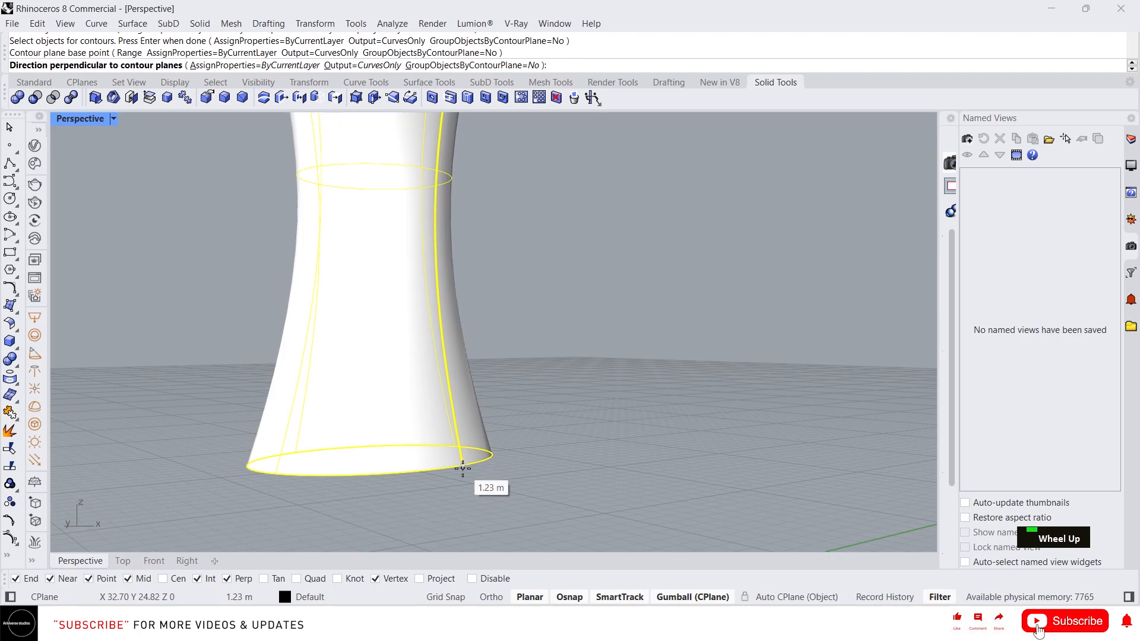
pyautogui.scroll(-5, 463, 468)
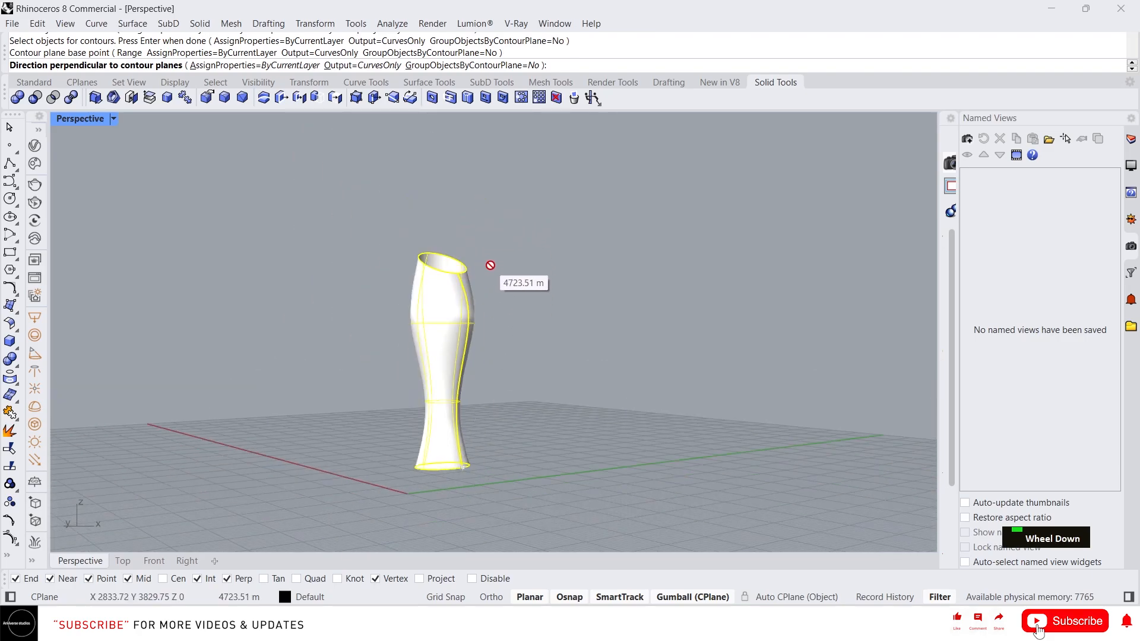
pyautogui.scroll(3, 473, 267)
pyautogui.scroll(2, 468, 273)
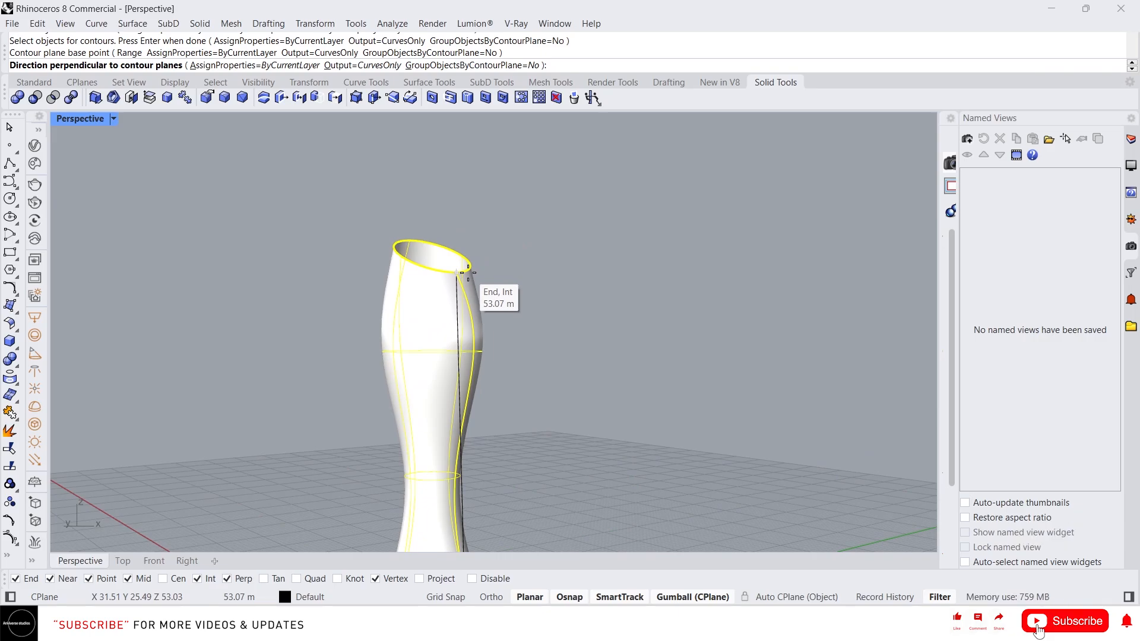
pyautogui.click(462, 272)
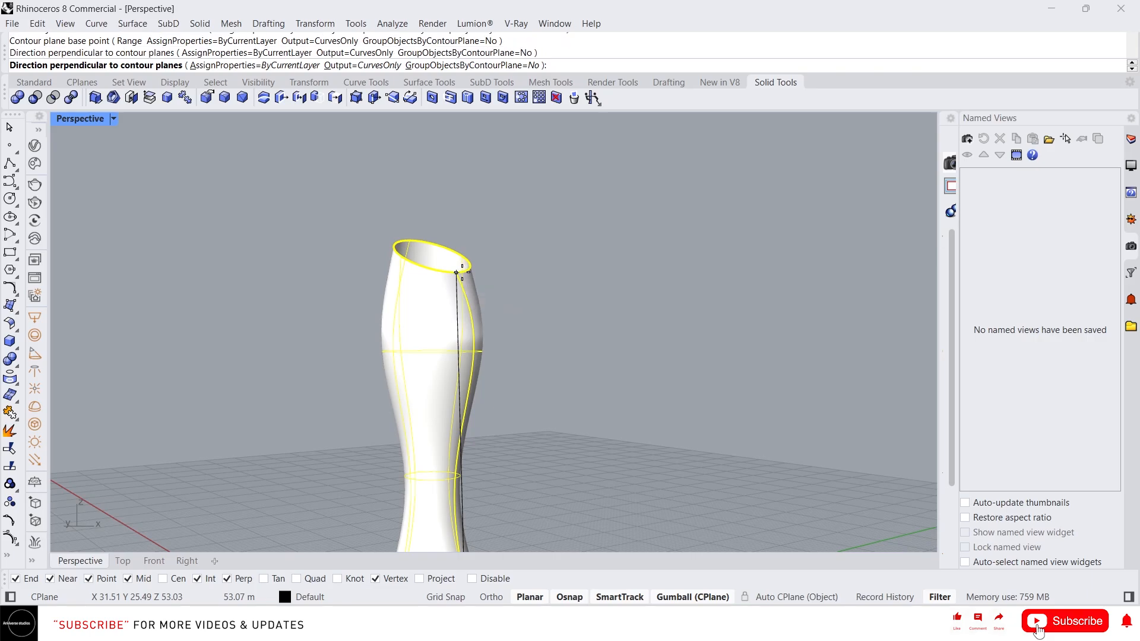
pyautogui.scroll(-2, 462, 271)
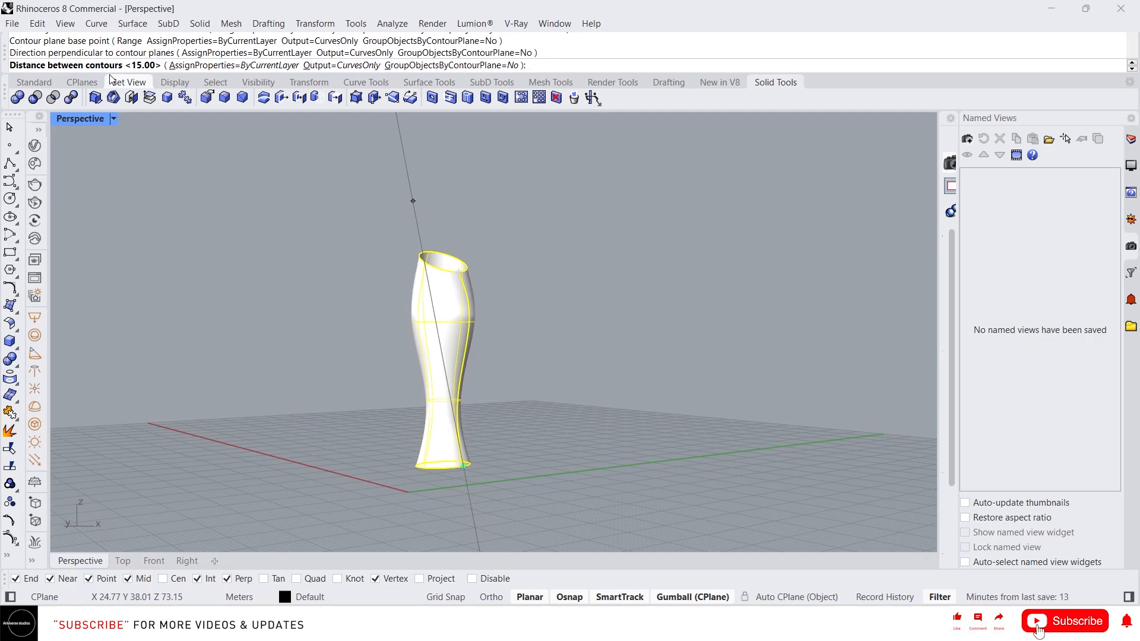
pyautogui.write('4')
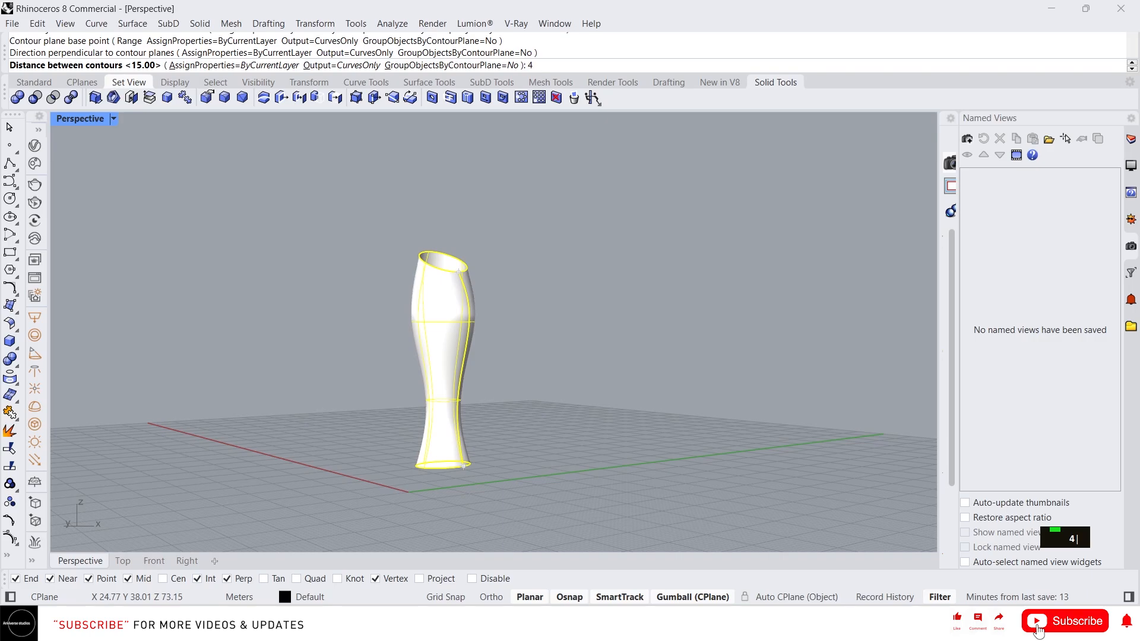
pyautogui.press('Return')
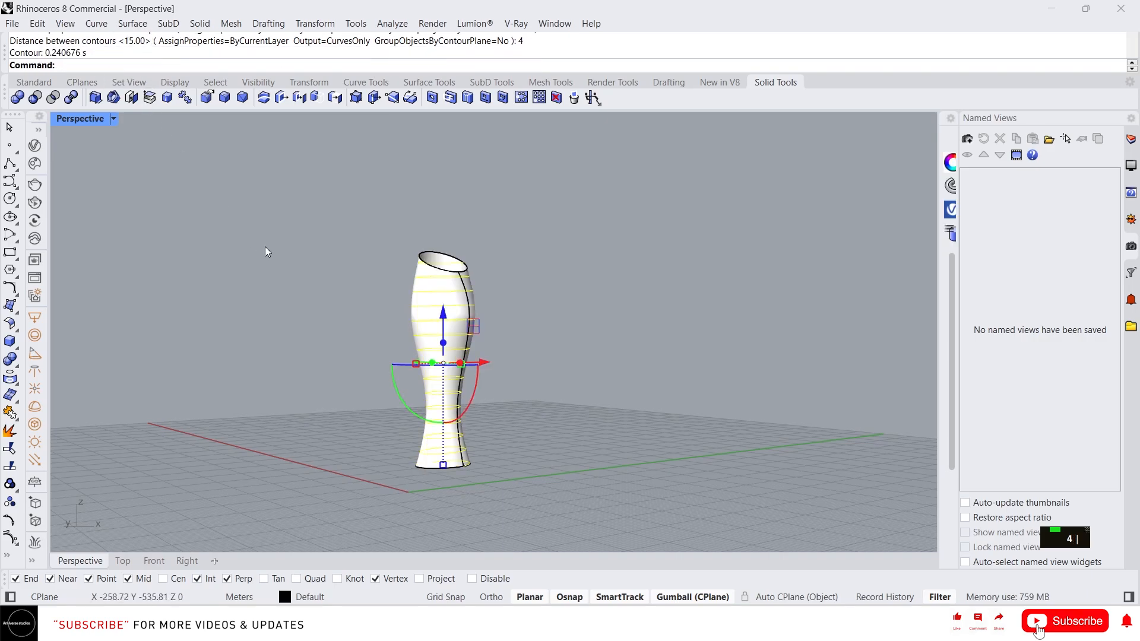
# - Hide the vase surface, leaving only its contour curves visible
pyautogui.moveTo(265, 247); pyautogui.dragTo(442, 356, button='right')
pyautogui.scroll(6, 472, 422)
pyautogui.moveTo(472, 421); pyautogui.dragTo(473, 367, button='right')
pyautogui.moveTo(514, 301); pyautogui.dragTo(450, 369, button='right')
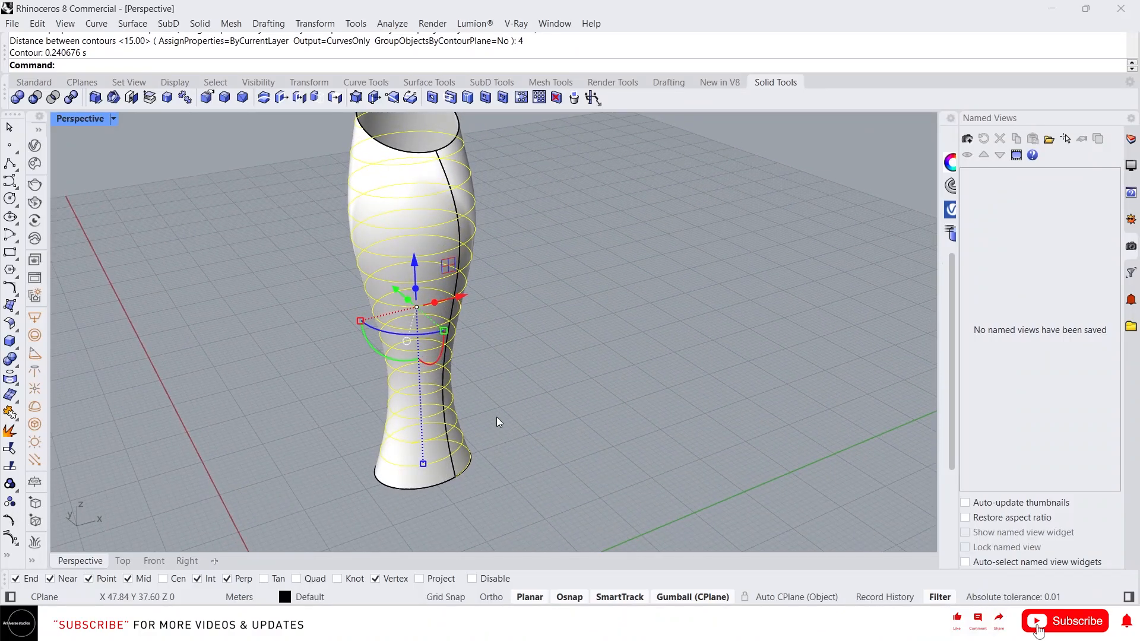
pyautogui.scroll(-3, 496, 417)
pyautogui.moveTo(497, 416); pyautogui.dragTo(590, 351, button='right')
pyautogui.press('Escape')
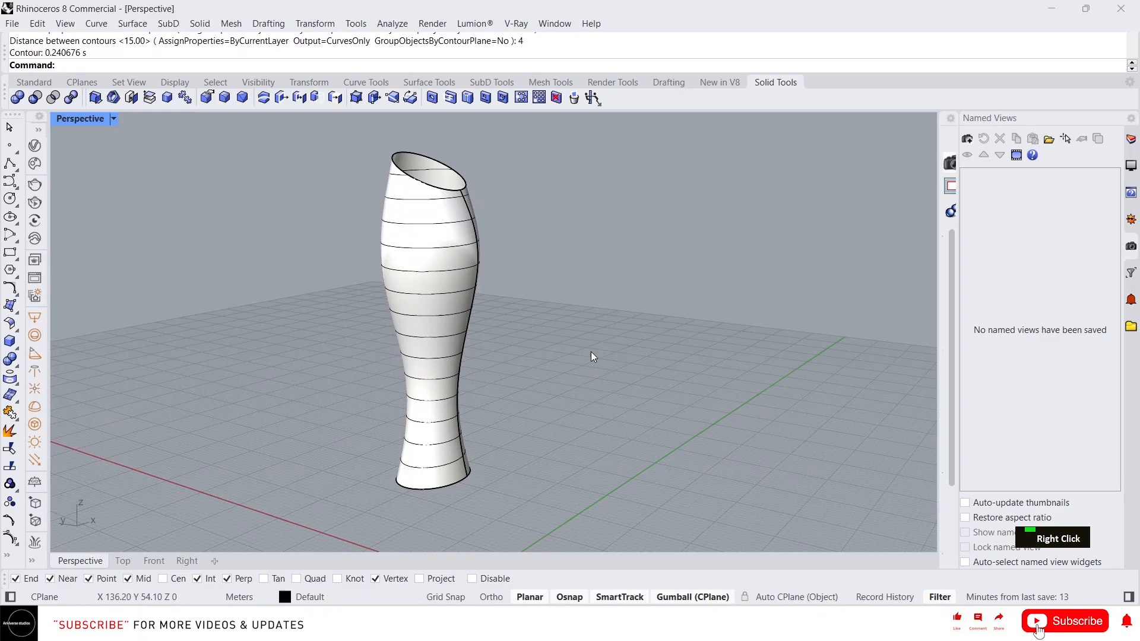
pyautogui.click(440, 237)
pyautogui.middleClick(440, 238)
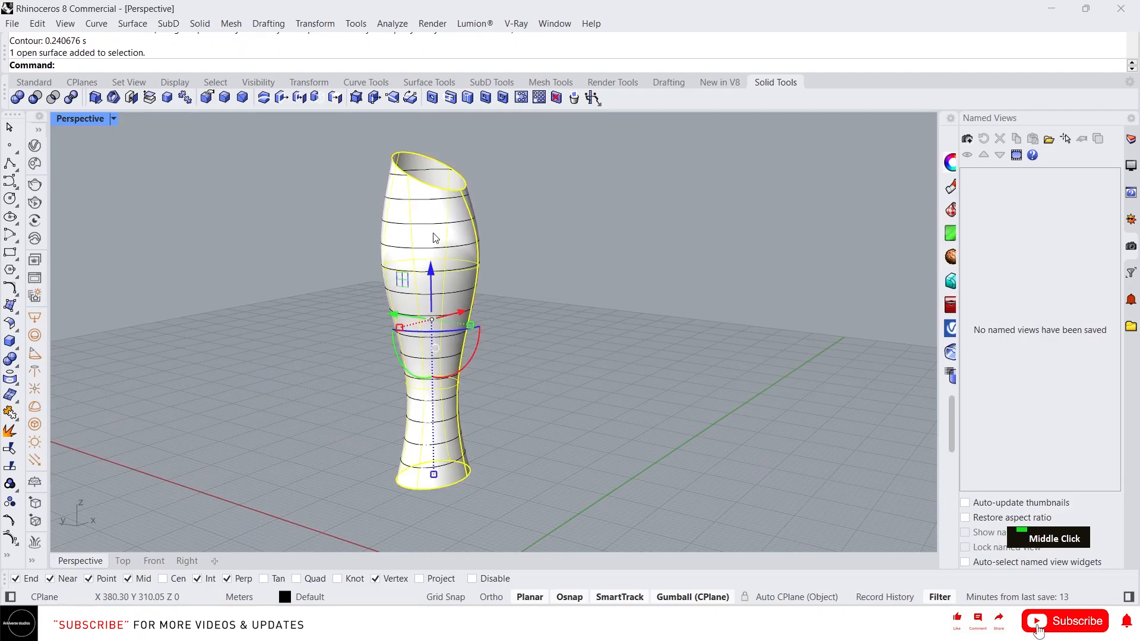
pyautogui.click(390, 202)
# - Delete the stray bottom curve and select the open curve at the top
pyautogui.click(422, 462)
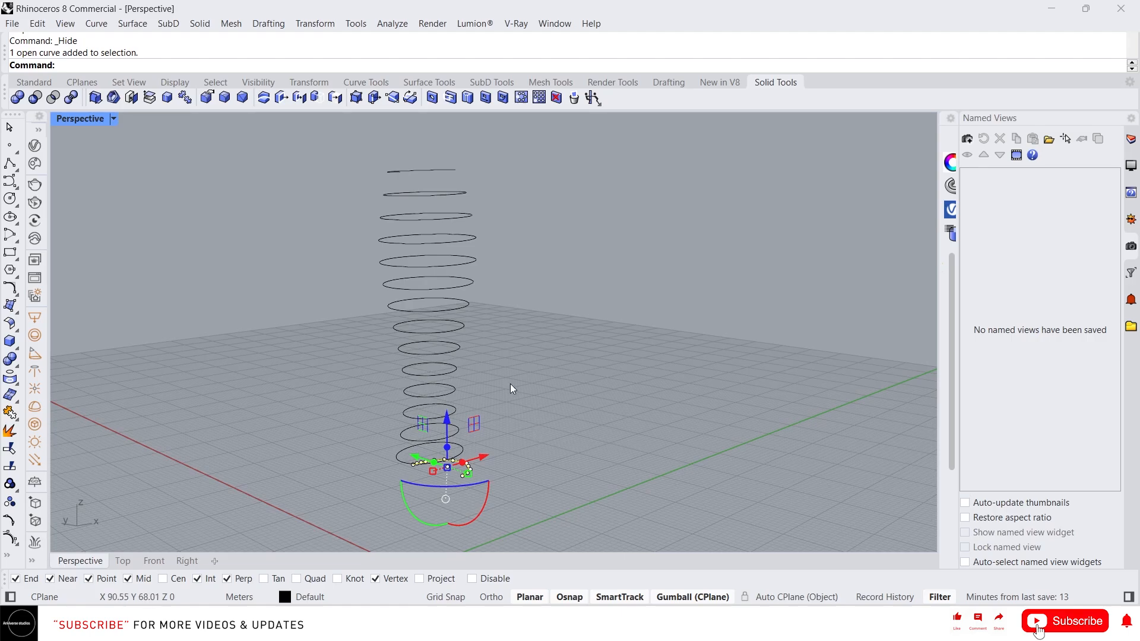
pyautogui.press('Delete')
pyautogui.click(402, 172)
# - Delete the top open curve and window-select all 13 contour rings
pyautogui.press('Delete')
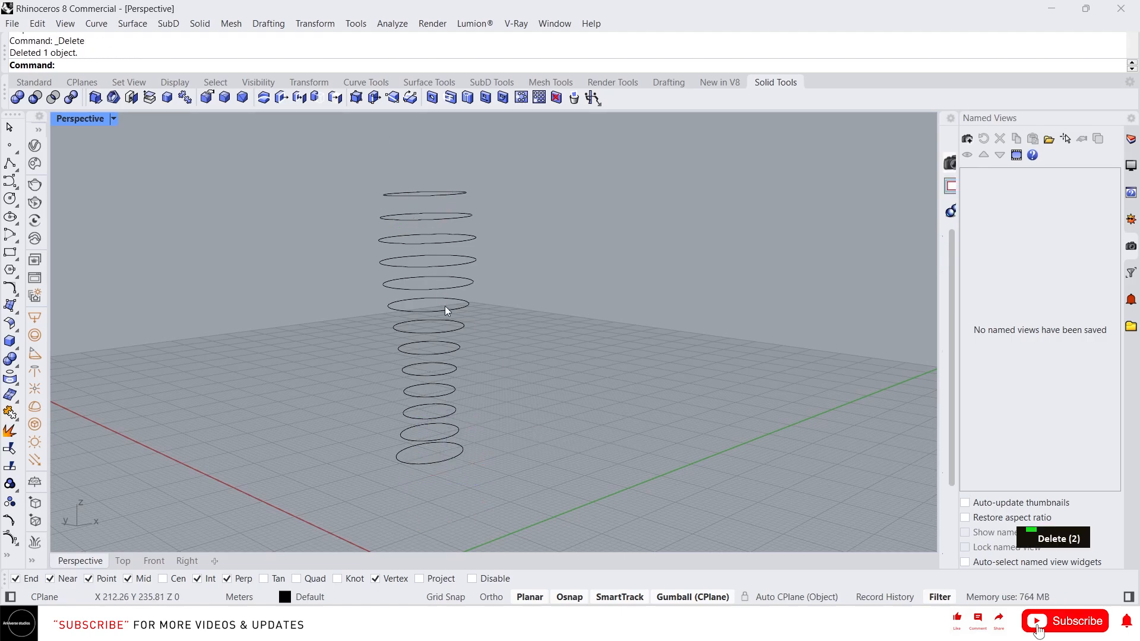
pyautogui.moveTo(497, 489); pyautogui.dragTo(303, 114)
pyautogui.moveTo(419, 313); pyautogui.dragTo(459, 319, button='right')
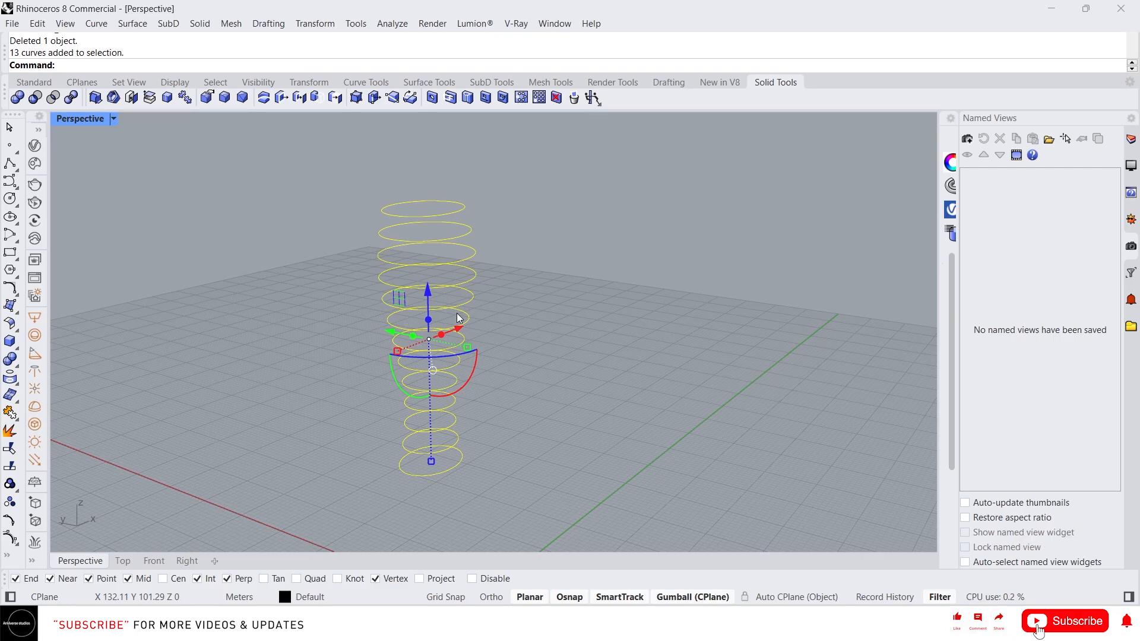
# - Fill the rings with PlanarSrf discs, delete the source circles, and select the 13 discs
pyautogui.write('p')
pyautogui.press('Return')
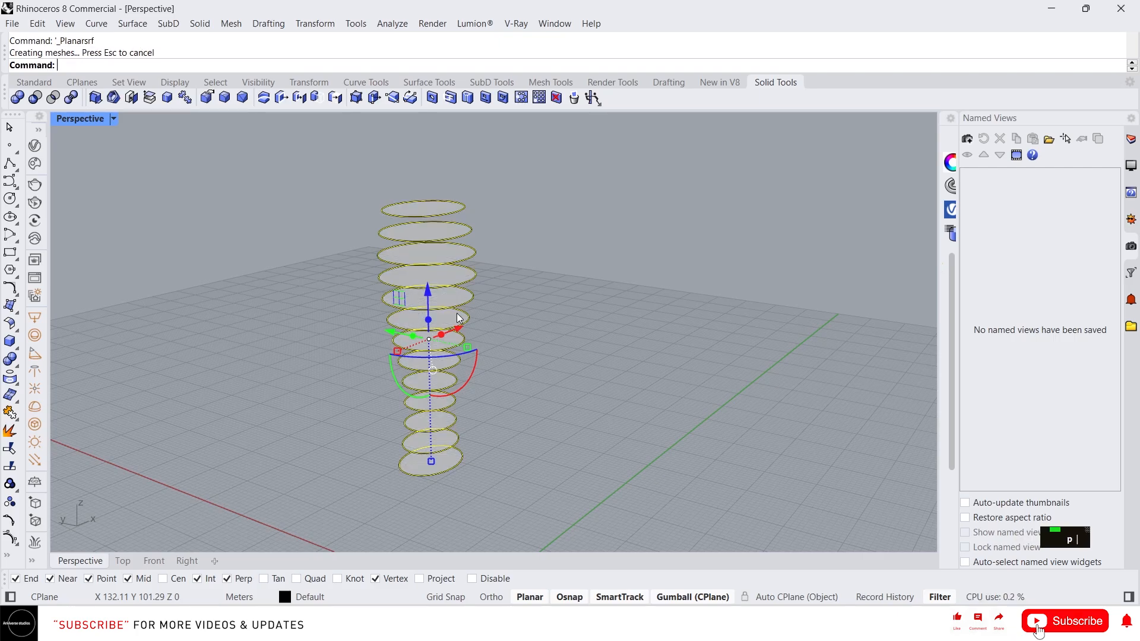
pyautogui.press('Delete')
pyautogui.moveTo(517, 484); pyautogui.dragTo(447, 287)
pyautogui.moveTo(478, 346); pyautogui.dragTo(450, 336, button='right')
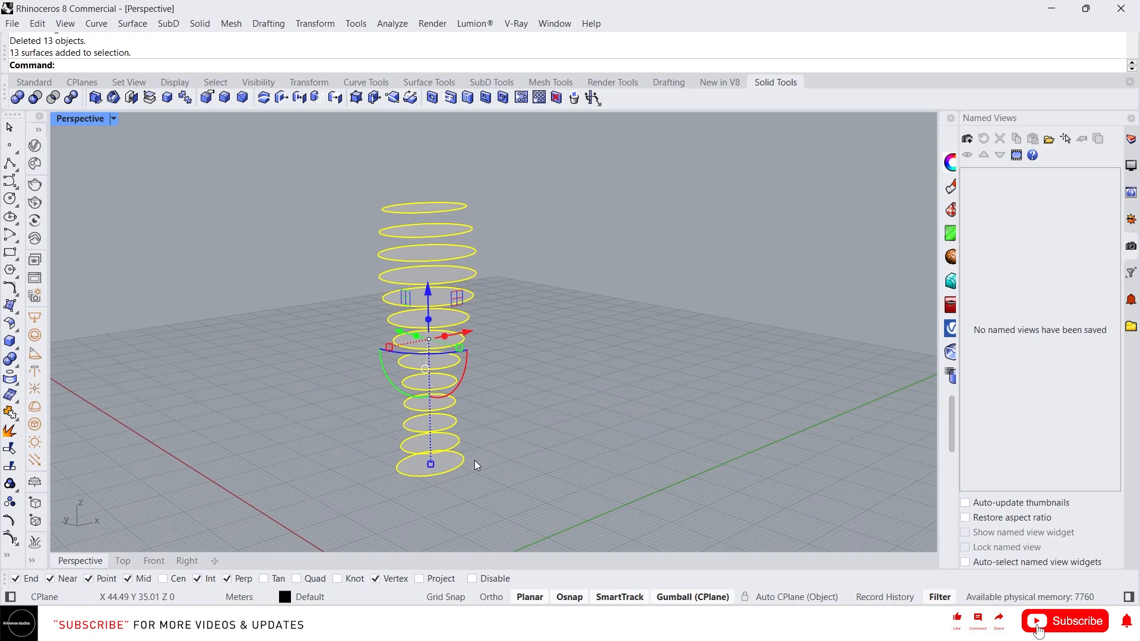
# - Extrude the 13 disc surfaces 0.3 m into solid slabs
pyautogui.write('ext')
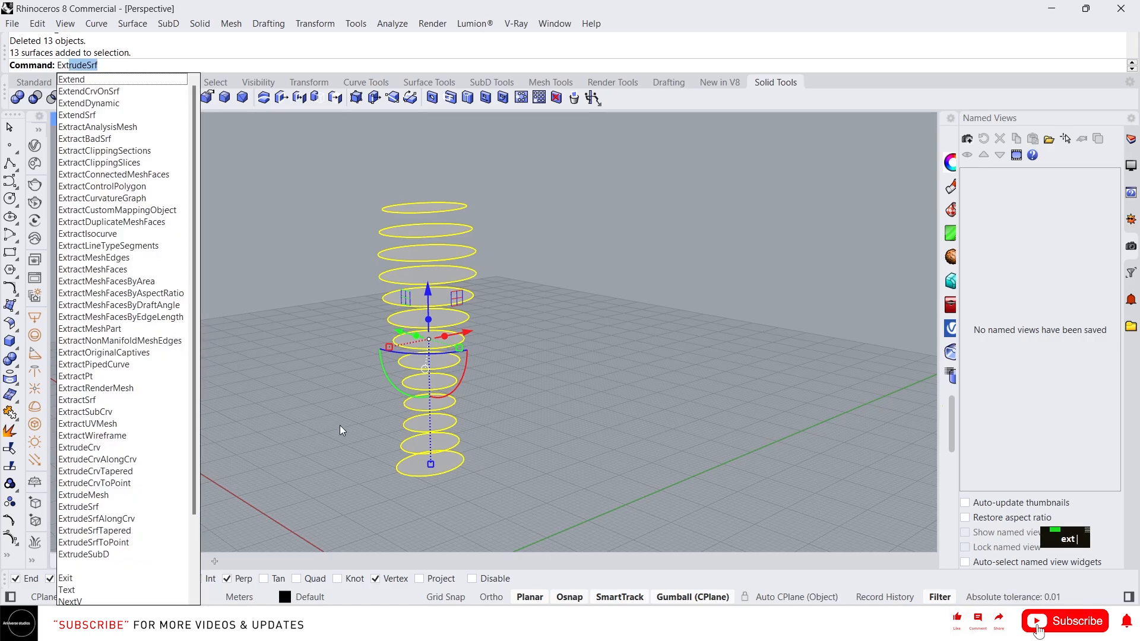
pyautogui.press('Return')
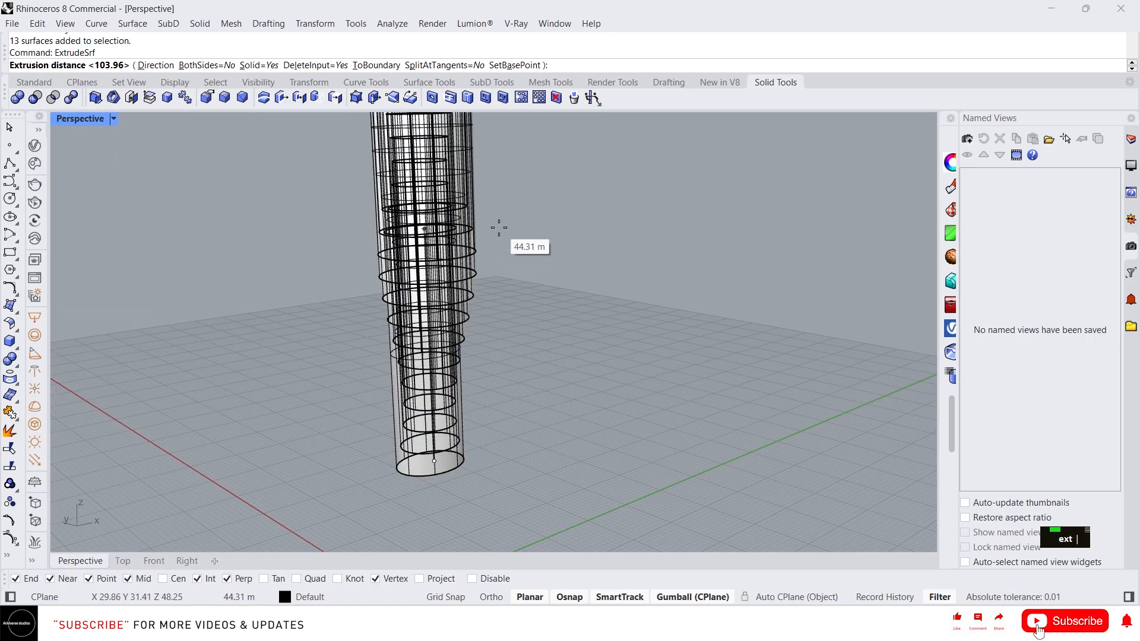
pyautogui.write('0.3')
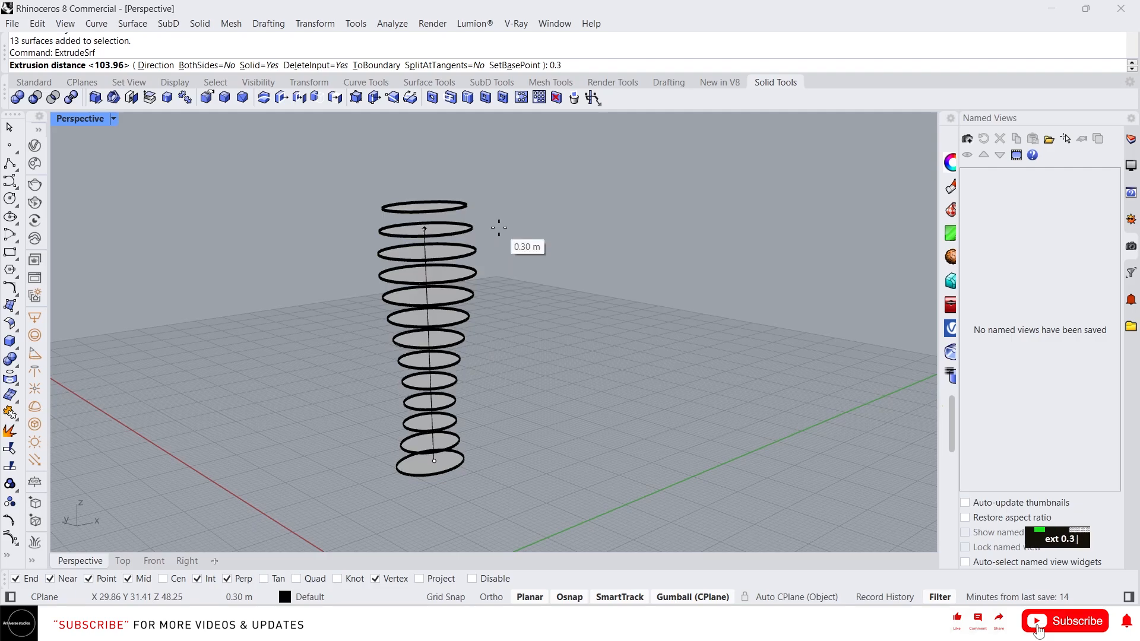
pyautogui.press('Return')
pyautogui.moveTo(489, 316); pyautogui.dragTo(516, 405, button='right')
# - Show the hidden vase surface again
pyautogui.middleClick(516, 405)
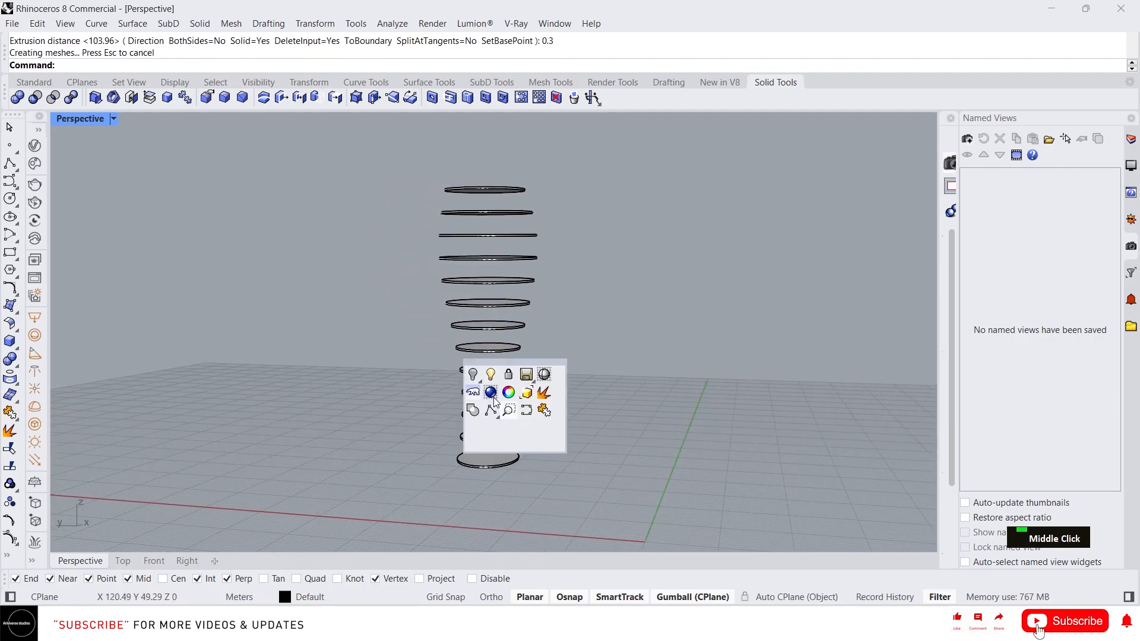
pyautogui.click(471, 376)
pyautogui.moveTo(517, 344); pyautogui.dragTo(492, 362, button='right')
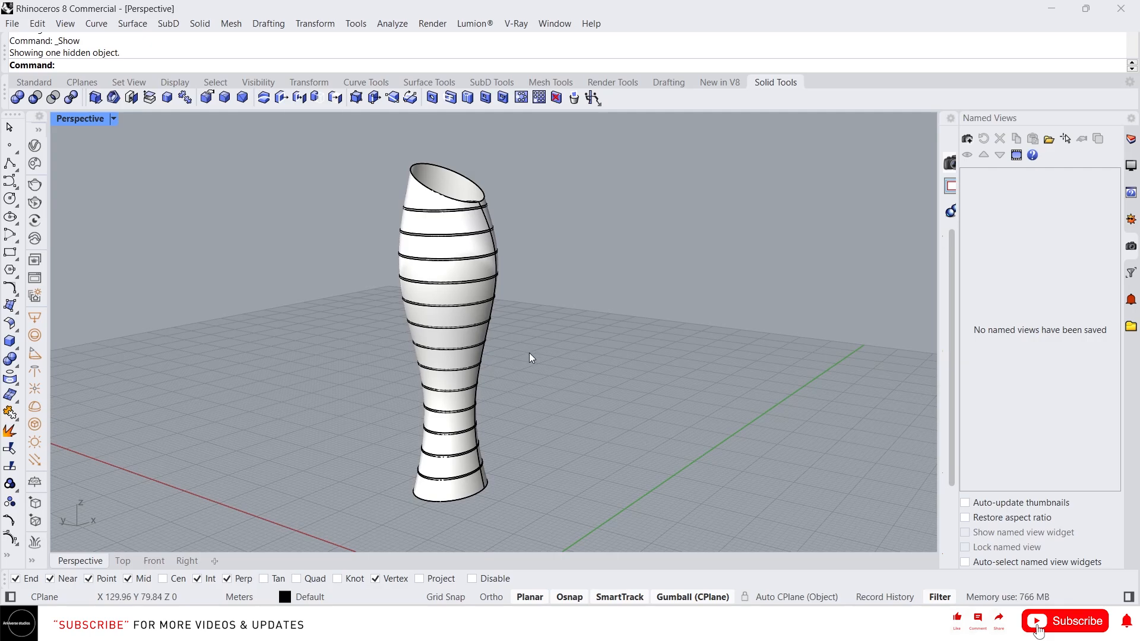
pyautogui.scroll(-3, 488, 358)
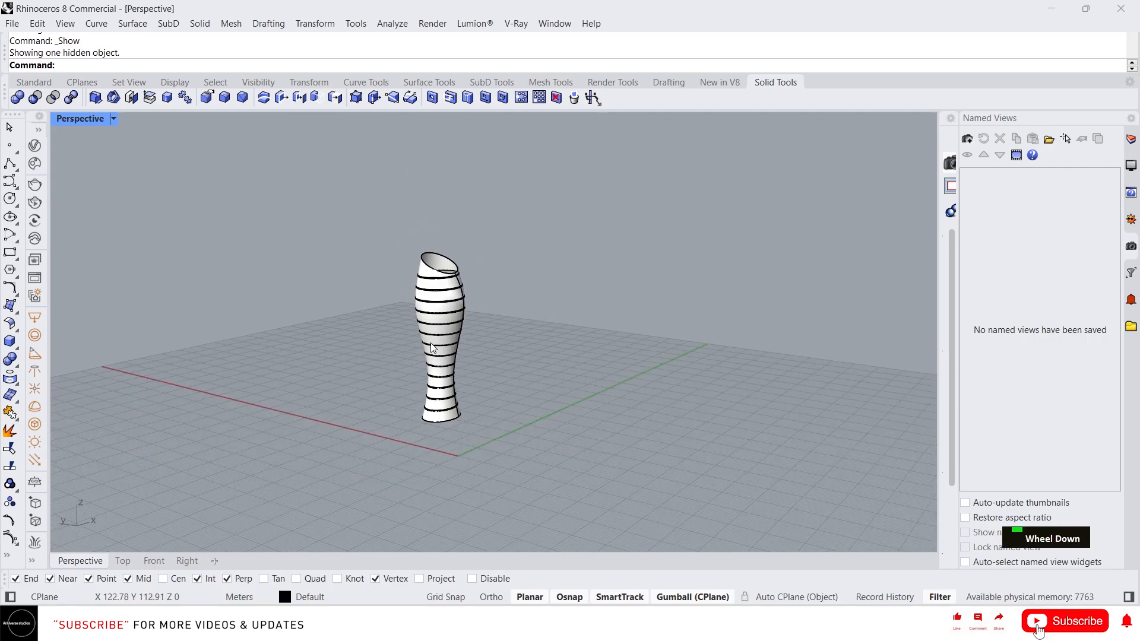
# - Window-select the vase with its rings and move them to the left with the gumball
pyautogui.moveTo(538, 432); pyautogui.dragTo(396, 246)
pyautogui.moveTo(551, 398); pyautogui.dragTo(475, 380, button='right')
pyautogui.scroll(3, 475, 380)
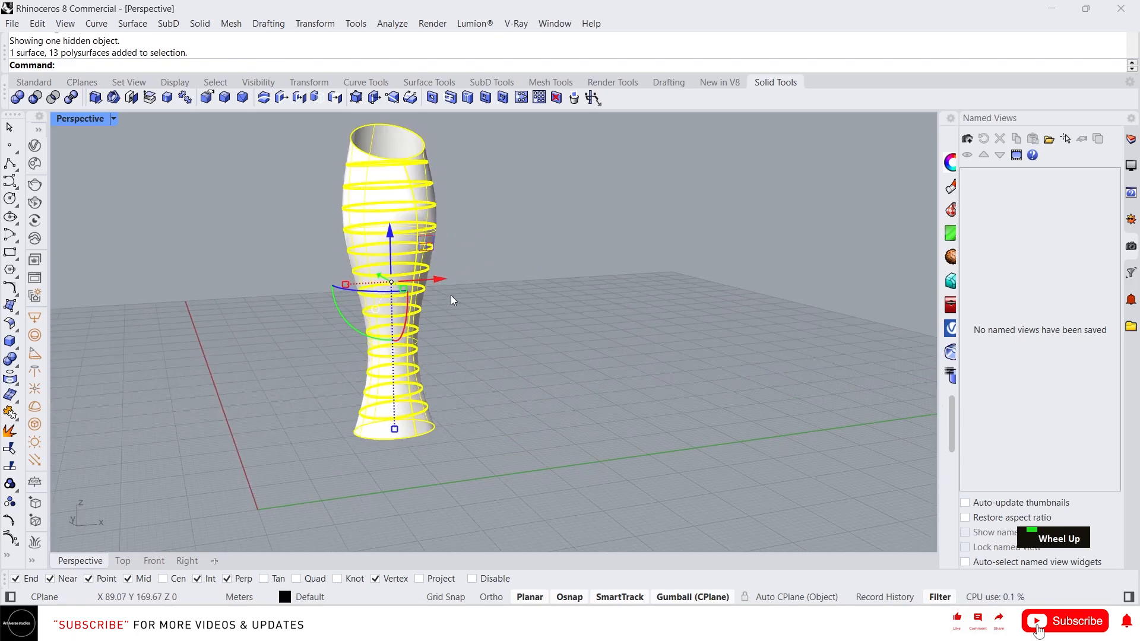
pyautogui.moveTo(451, 294); pyautogui.dragTo(350, 302)
pyautogui.scroll(-6, 262, 372)
pyautogui.moveTo(263, 372); pyautogui.dragTo(445, 379, button='right')
pyautogui.scroll(8, 426, 370)
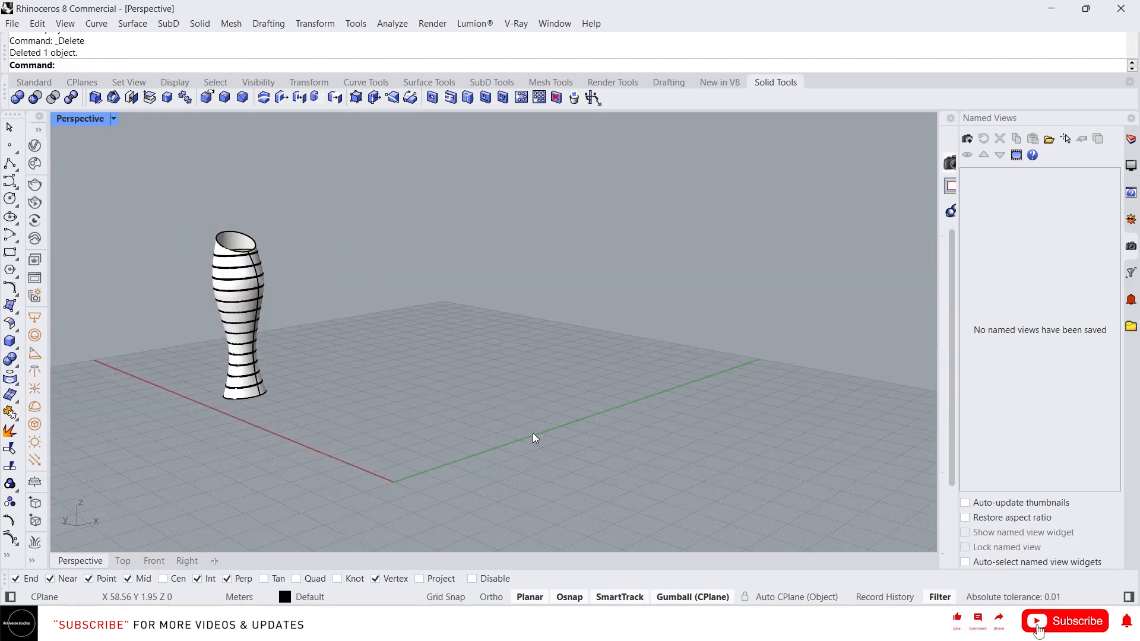
# - Cancel a Rectangle, draw a trial long box on the grid, then delete it
pyautogui.write('Rectangle')
pyautogui.press('Return')
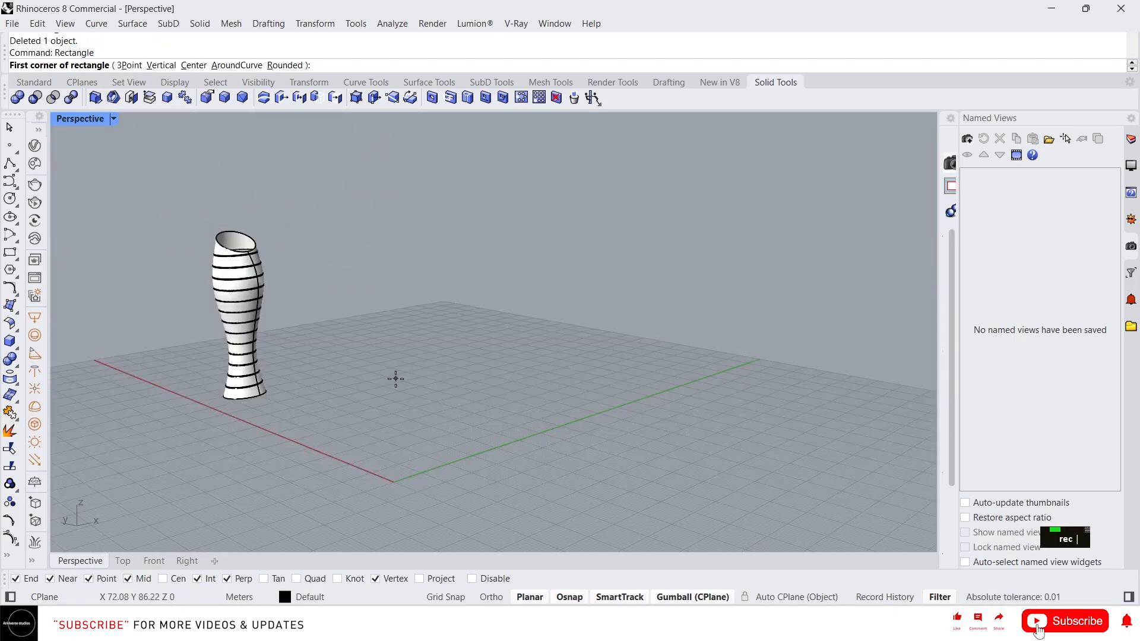
pyautogui.press('Escape')
pyautogui.write('box')
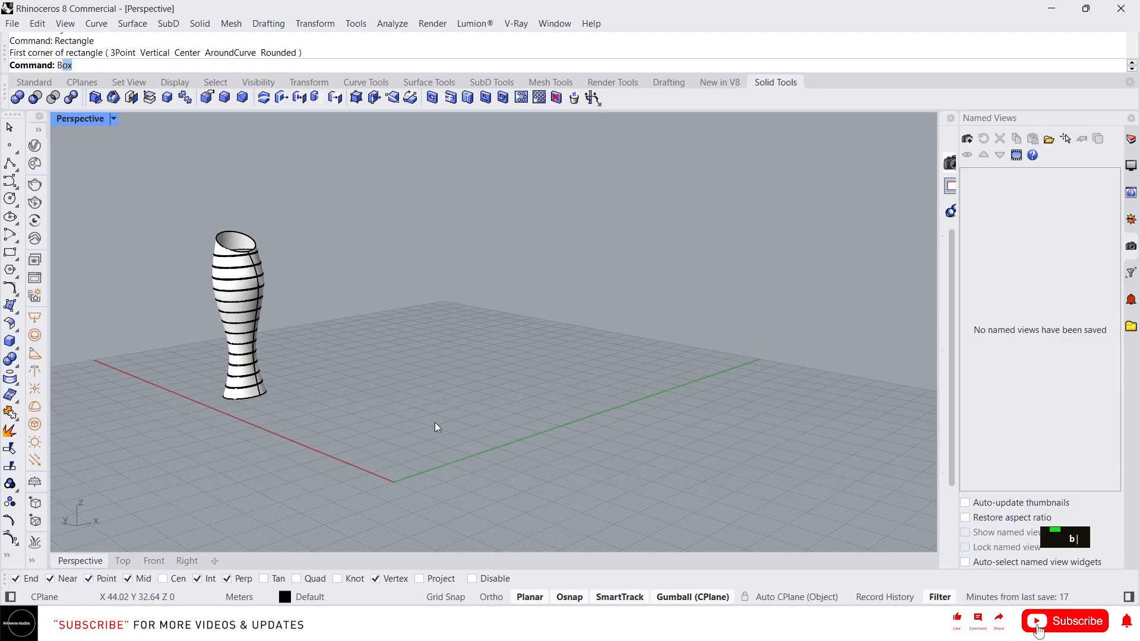
pyautogui.press('Return')
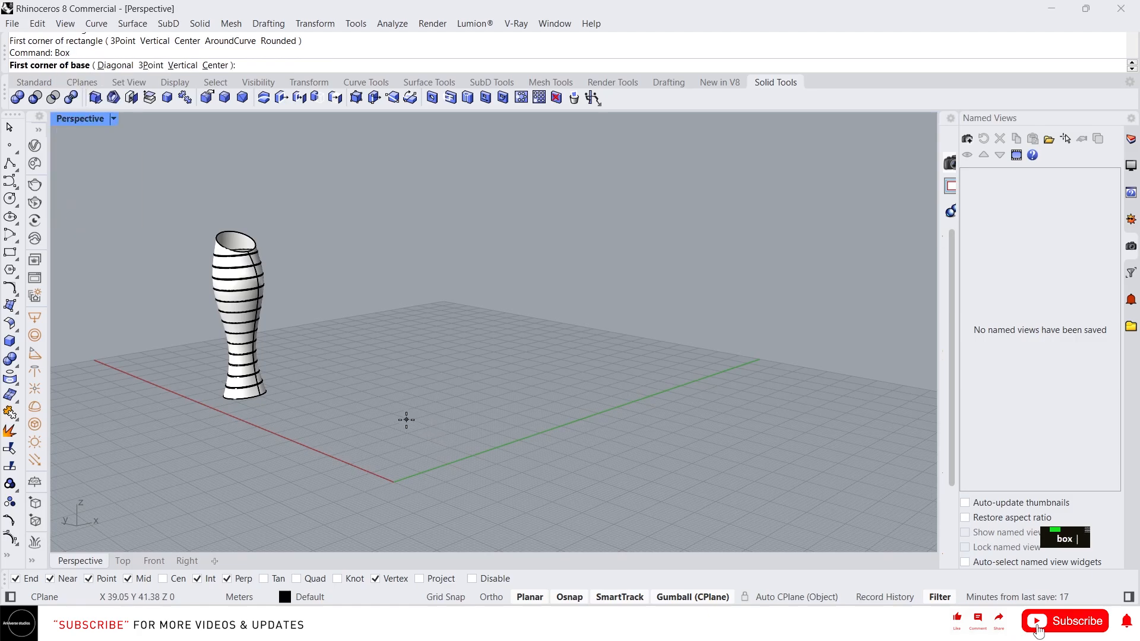
pyautogui.click(380, 444)
pyautogui.click(747, 384)
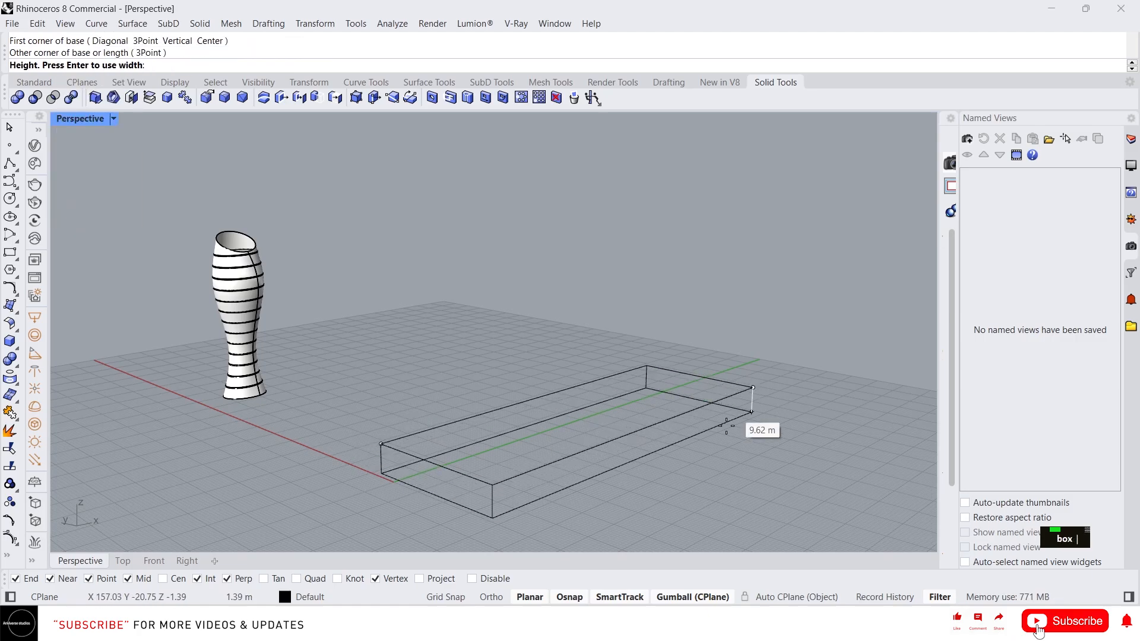
pyautogui.doubleClick(653, 420)
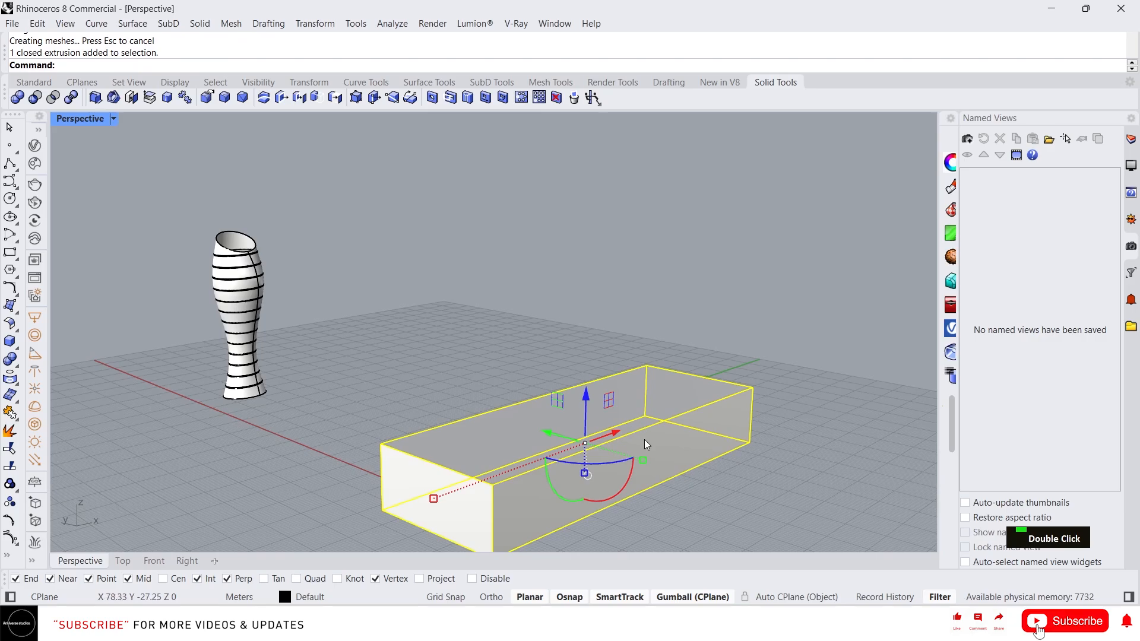
pyautogui.press('Delete')
# - Draw a new long box on the ground beside the vase and select it
pyautogui.write('bo')
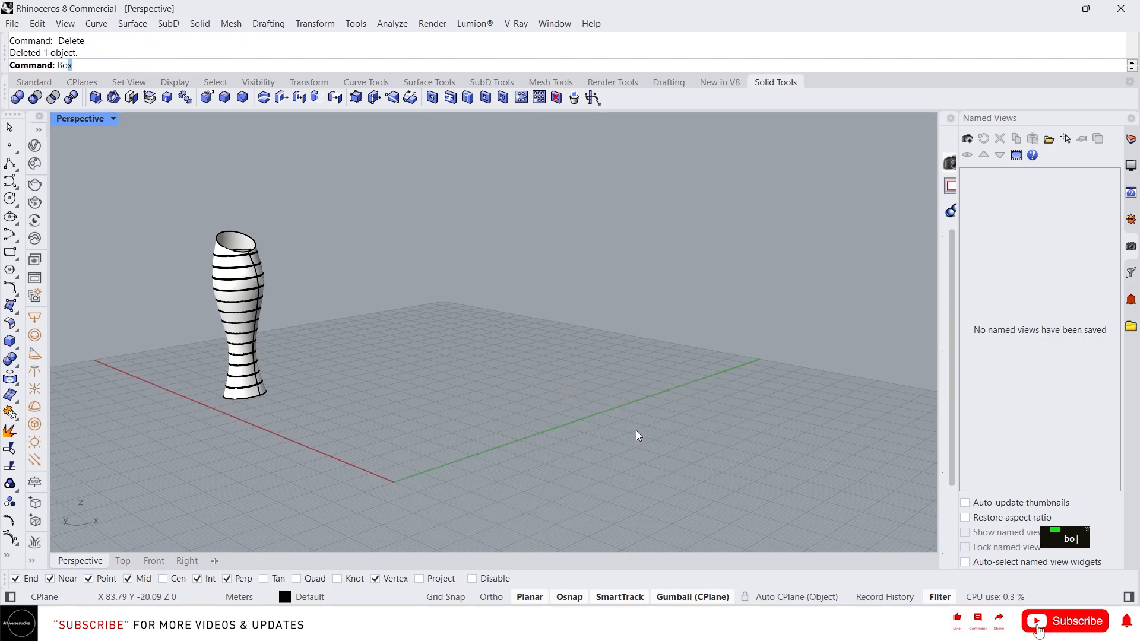
pyautogui.write('x')
pyautogui.press('space')
pyautogui.click(386, 440)
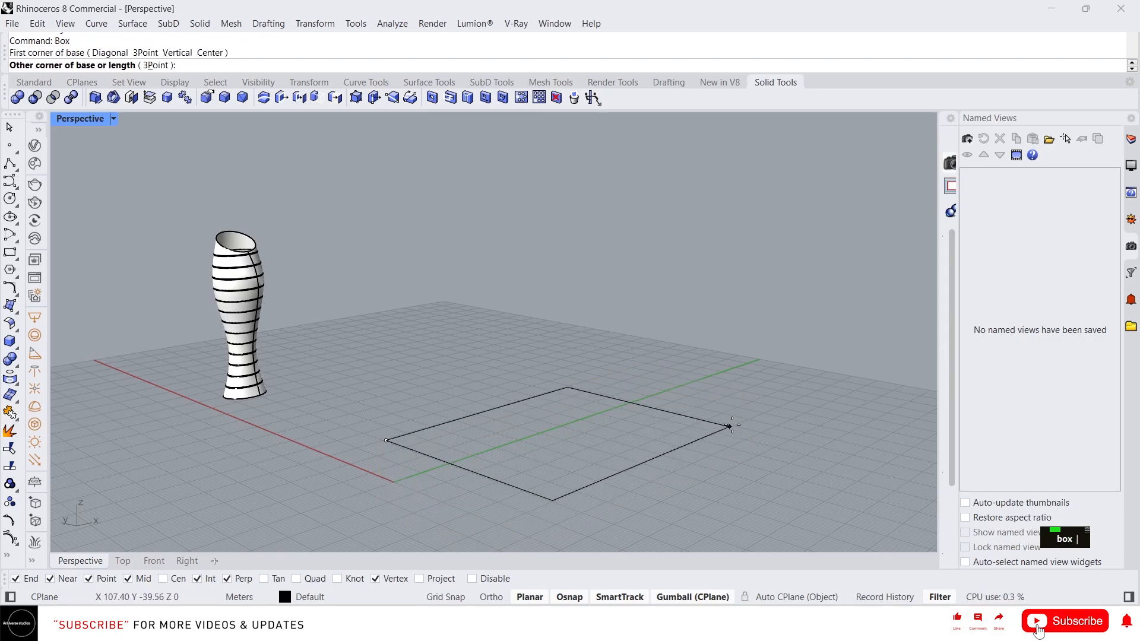
pyautogui.click(766, 384)
pyautogui.click(765, 309)
pyautogui.click(662, 347)
pyautogui.moveTo(529, 386); pyautogui.dragTo(551, 376, button='right')
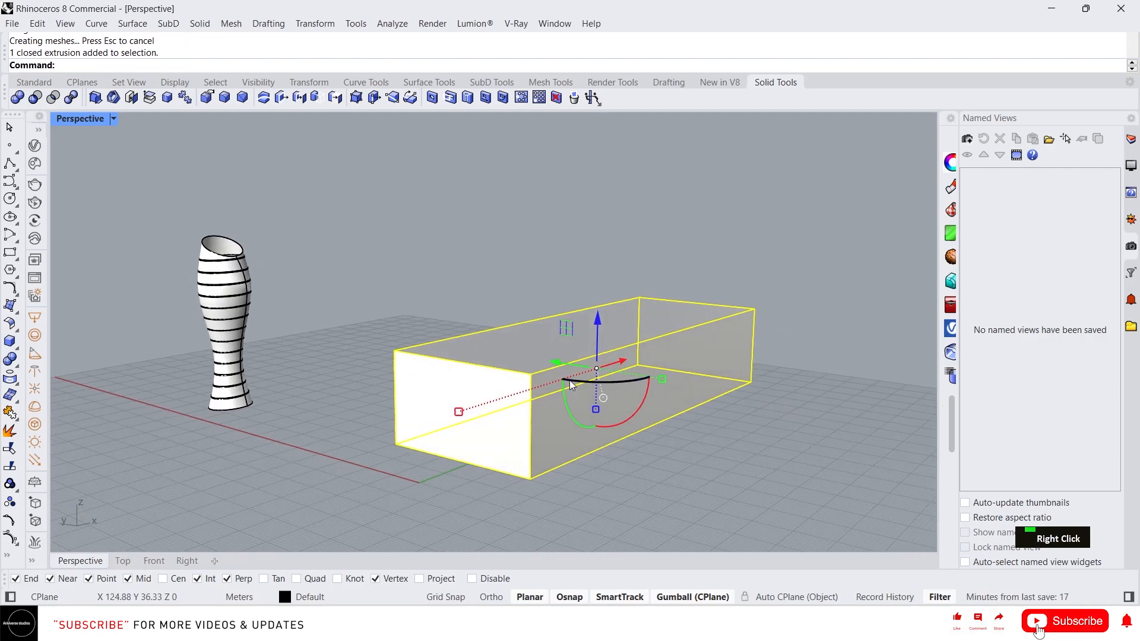
# - Turn on the box's corner points and drag top and bottom corners up, down and sideways
pyautogui.click(356, 101)
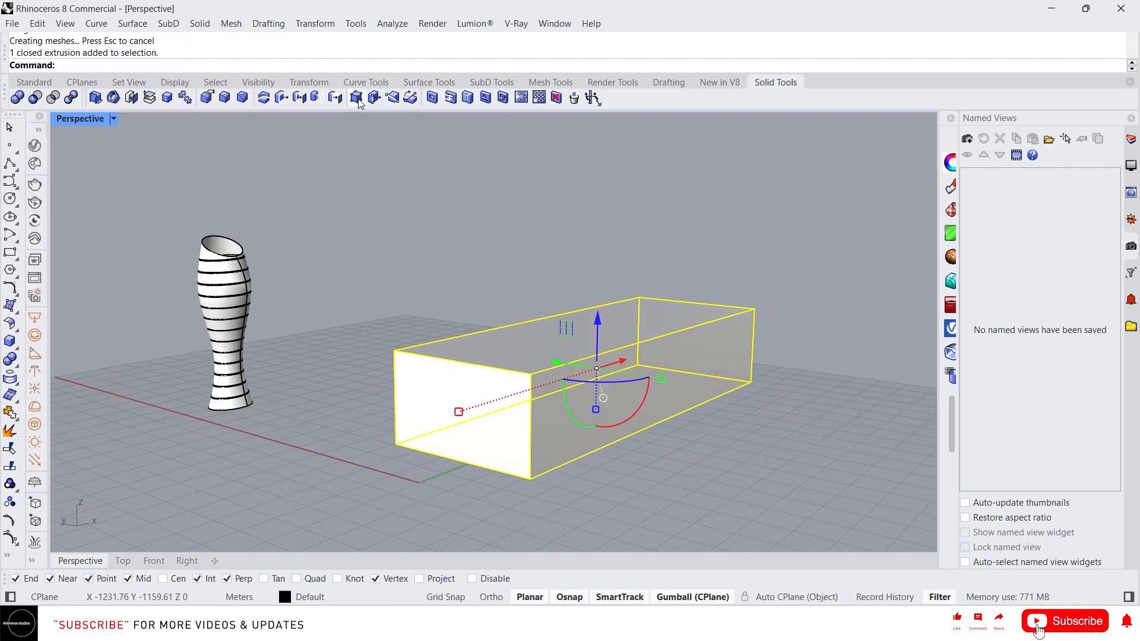
pyautogui.click(417, 346)
pyautogui.moveTo(393, 307); pyautogui.dragTo(394, 338)
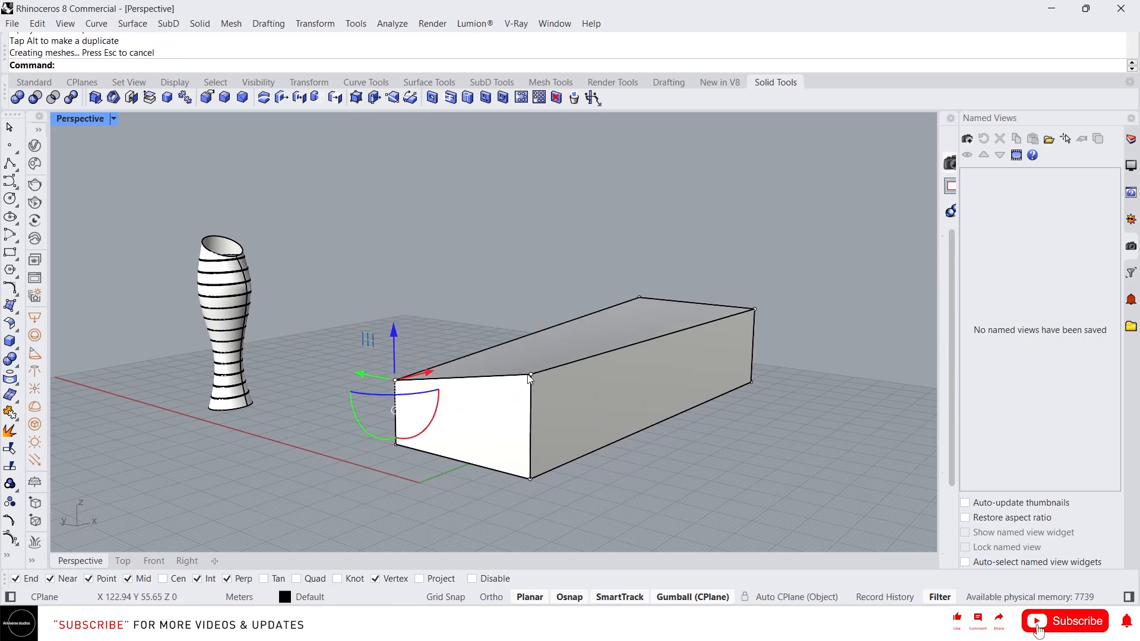
pyautogui.click(531, 374)
pyautogui.moveTo(531, 330); pyautogui.dragTo(530, 300)
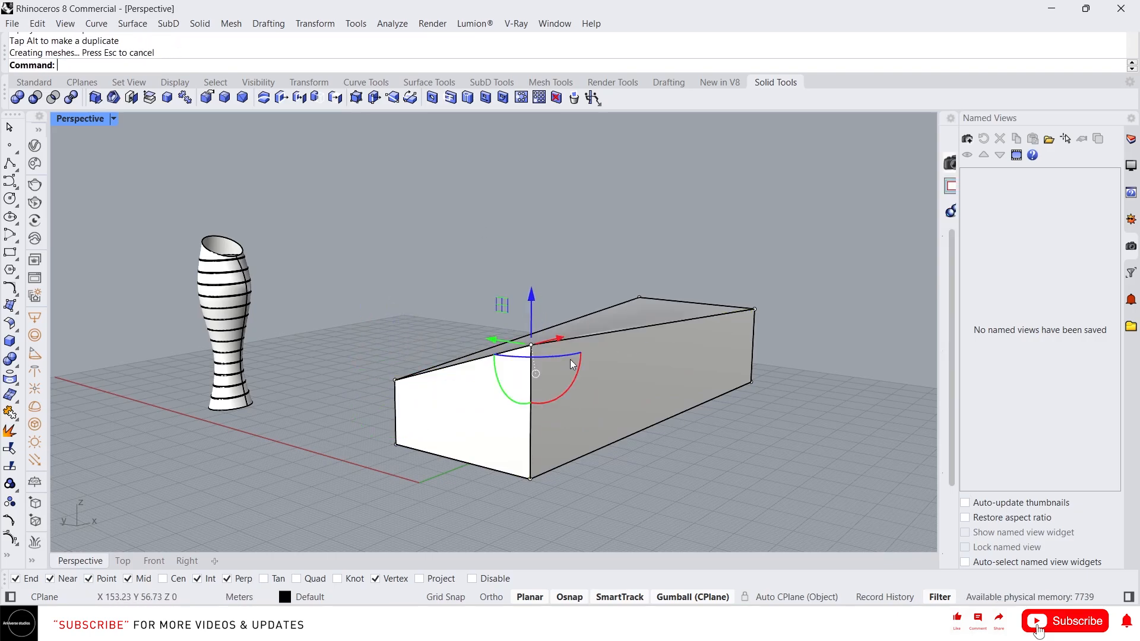
pyautogui.moveTo(572, 360); pyautogui.dragTo(618, 335, button='right')
pyautogui.click(531, 482)
pyautogui.moveTo(499, 481); pyautogui.dragTo(351, 465)
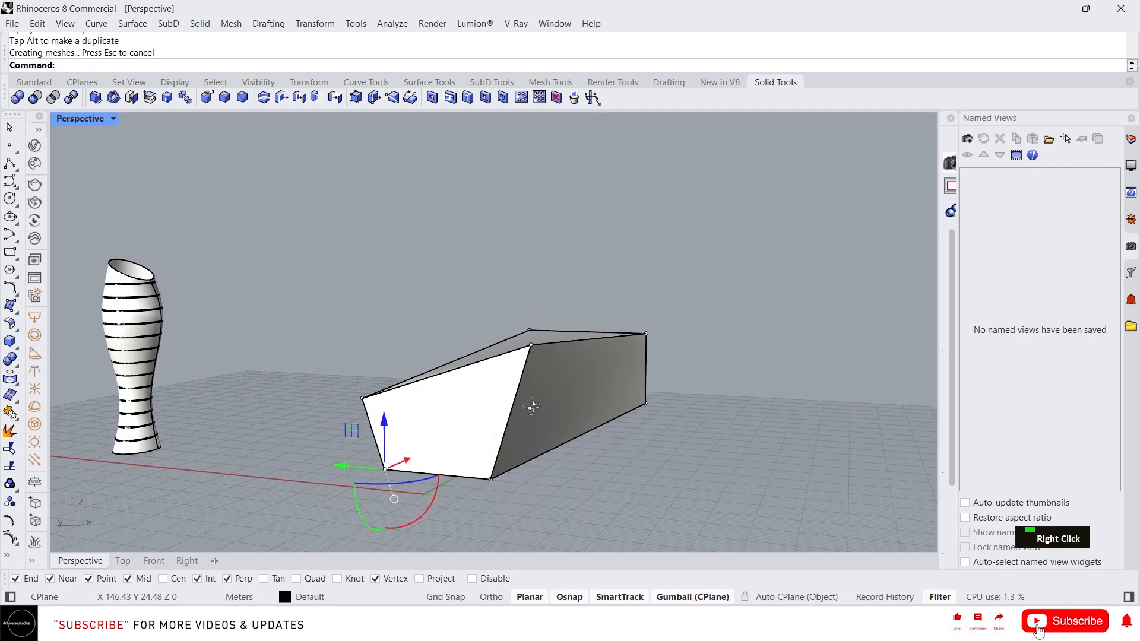
pyautogui.moveTo(535, 407); pyautogui.dragTo(613, 427, button='right')
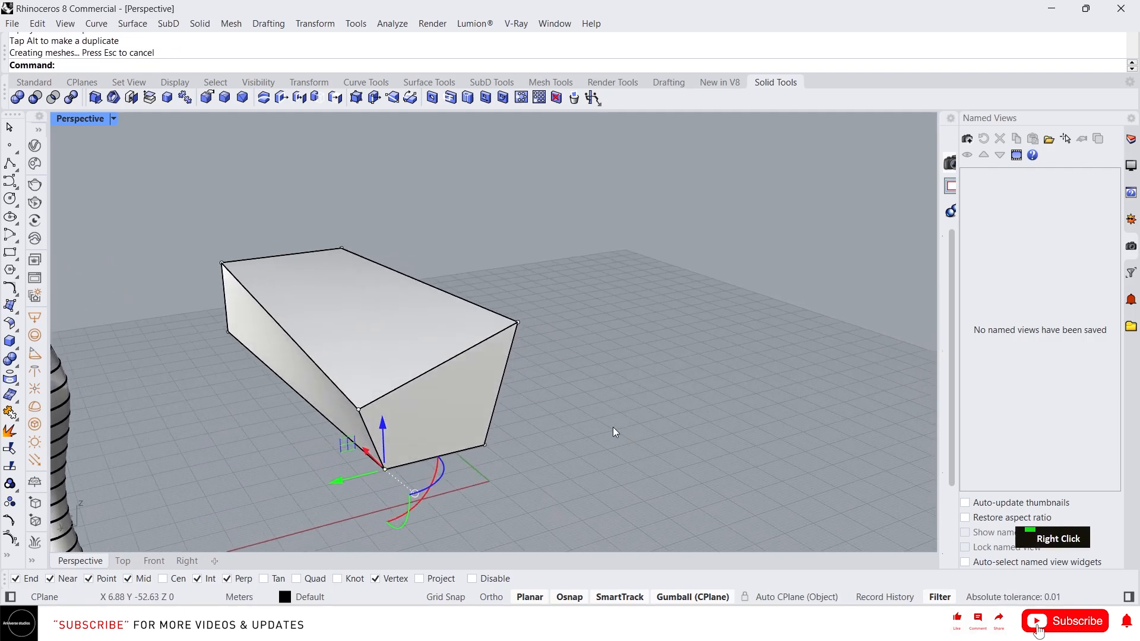
pyautogui.click(225, 329)
pyautogui.moveTo(218, 324); pyautogui.dragTo(141, 345)
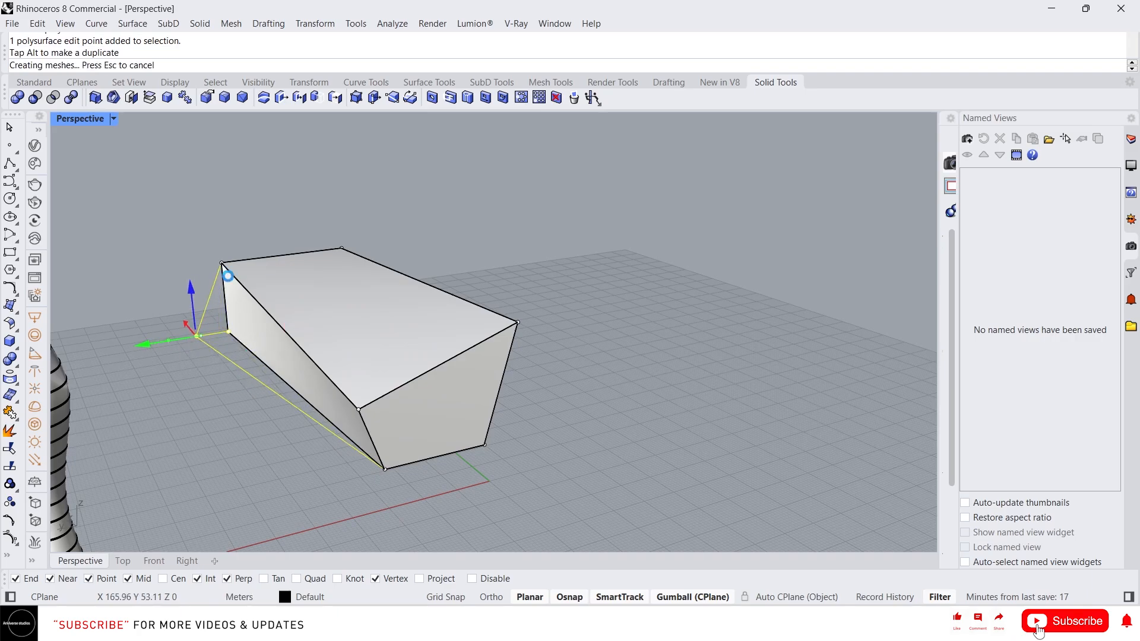
pyautogui.moveTo(215, 244); pyautogui.dragTo(221, 276)
# - Shift a top corner of the box right and back left to further skew it
pyautogui.moveTo(332, 291); pyautogui.dragTo(300, 258, button='right')
pyautogui.moveTo(223, 256); pyautogui.dragTo(222, 224)
pyautogui.moveTo(410, 274); pyautogui.dragTo(297, 254, button='right')
pyautogui.moveTo(317, 256); pyautogui.dragTo(333, 281)
pyautogui.moveTo(345, 284); pyautogui.dragTo(363, 280, button='right')
pyautogui.click(329, 283)
pyautogui.moveTo(318, 247); pyautogui.dragTo(343, 305)
pyautogui.moveTo(300, 270); pyautogui.dragTo(333, 281)
pyautogui.moveTo(341, 283); pyautogui.dragTo(333, 313, button='right')
pyautogui.moveTo(307, 277); pyautogui.dragTo(273, 283)
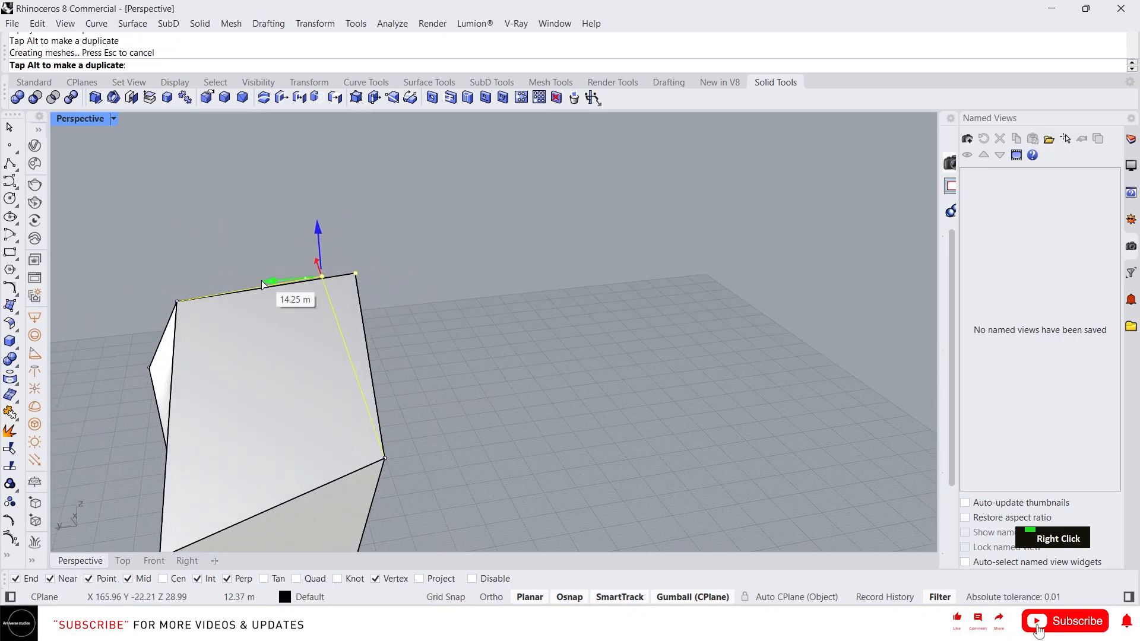
pyautogui.moveTo(285, 300); pyautogui.dragTo(344, 313, button='right')
pyautogui.scroll(-4, 468, 310)
pyautogui.moveTo(468, 315); pyautogui.dragTo(350, 274, button='right')
pyautogui.scroll(6, 351, 285)
# - Rotate the box's two top corner points to tilt its top
pyautogui.moveTo(348, 225); pyautogui.dragTo(440, 307)
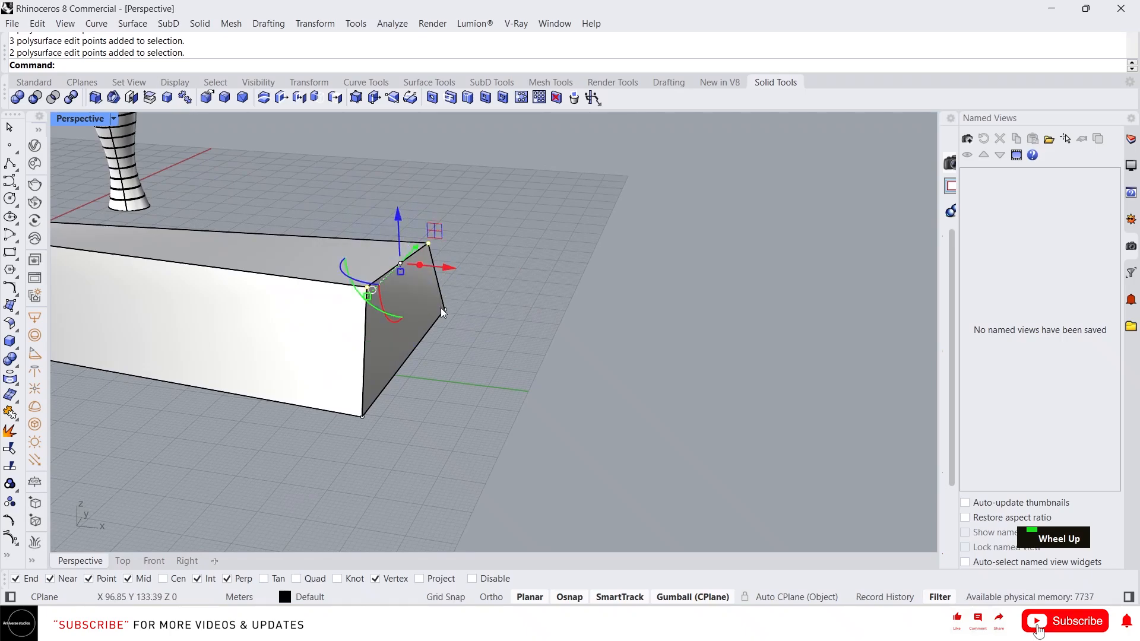
pyautogui.moveTo(365, 306); pyautogui.dragTo(270, 298, button='right')
pyautogui.moveTo(352, 303); pyautogui.dragTo(333, 291)
pyautogui.moveTo(291, 271); pyautogui.dragTo(356, 302, button='right')
pyautogui.moveTo(379, 319); pyautogui.dragTo(404, 300)
pyautogui.scroll(-6, 508, 247)
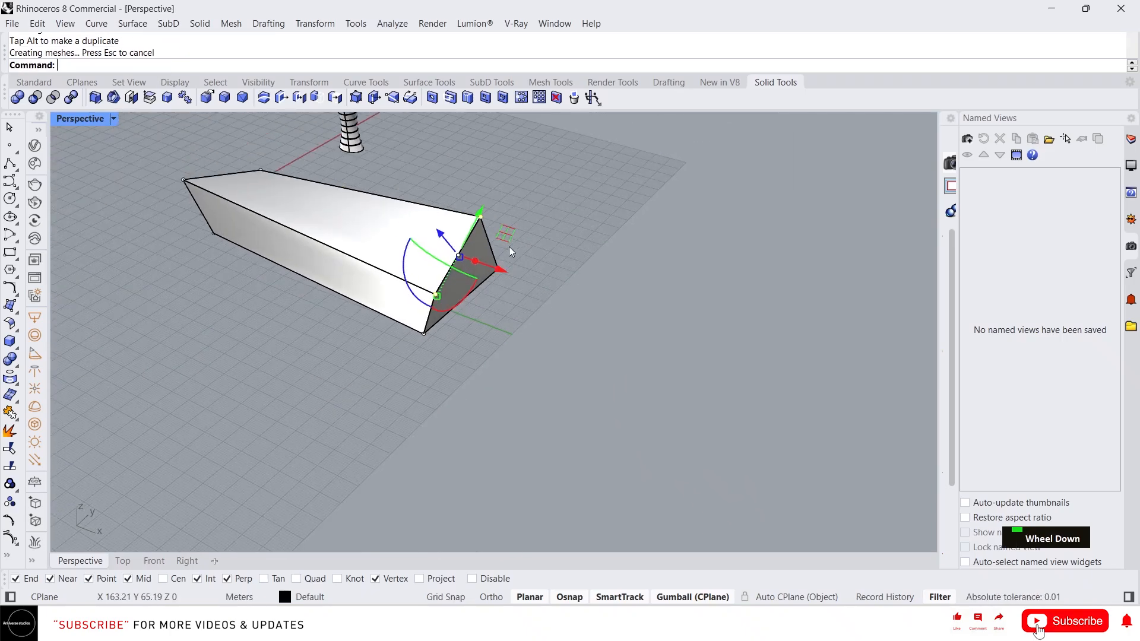
pyautogui.moveTo(508, 247)
pyautogui.mouseDown(button='right')
pyautogui.moveTo(636, 203)
pyautogui.moveTo(520, 266)
pyautogui.mouseUp(button='right')
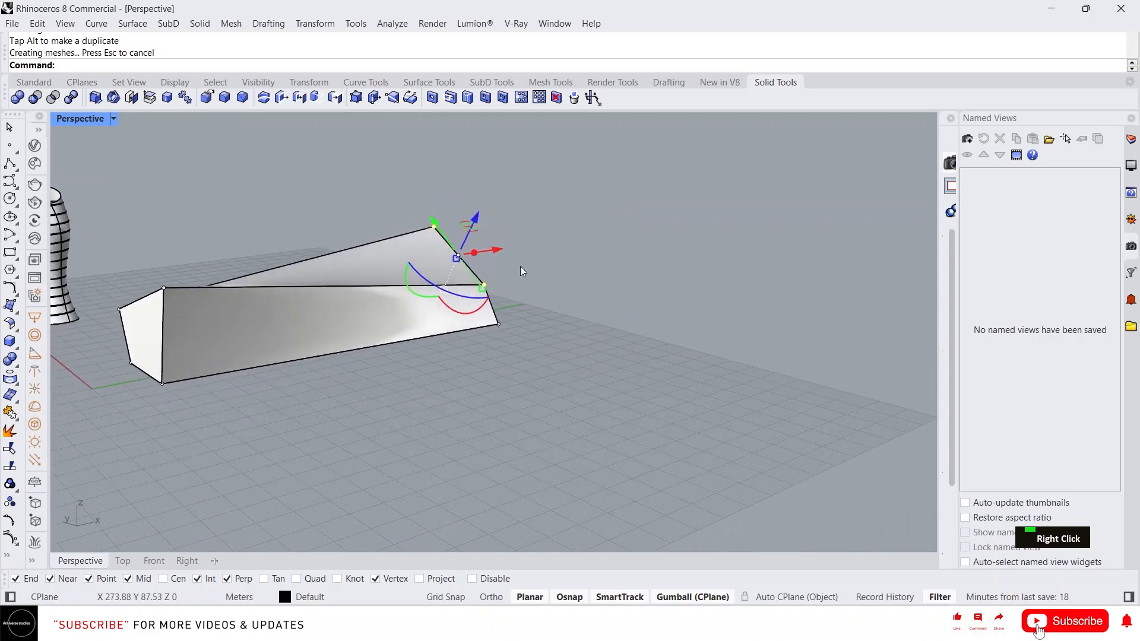
pyautogui.scroll(3, 501, 335)
# - Pull the far end's corner points inward to sharpen the taper, then reselect the solid
pyautogui.click(500, 318)
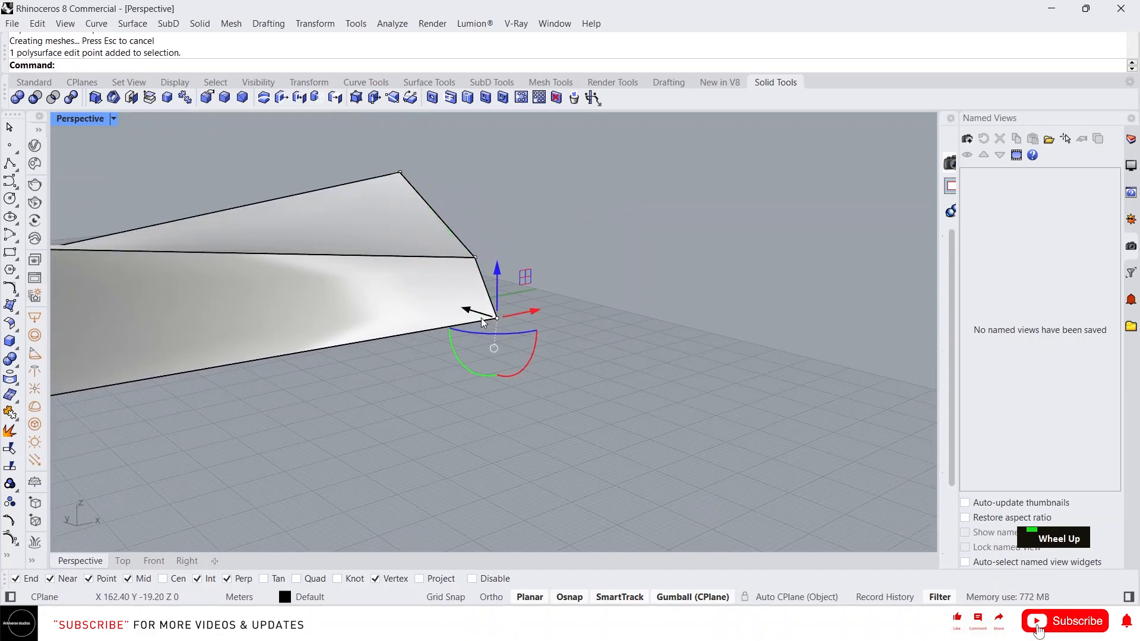
pyautogui.moveTo(479, 315); pyautogui.dragTo(431, 283)
pyautogui.scroll(-5, 605, 255)
pyautogui.moveTo(605, 255); pyautogui.dragTo(443, 194, button='right')
pyautogui.click(487, 210)
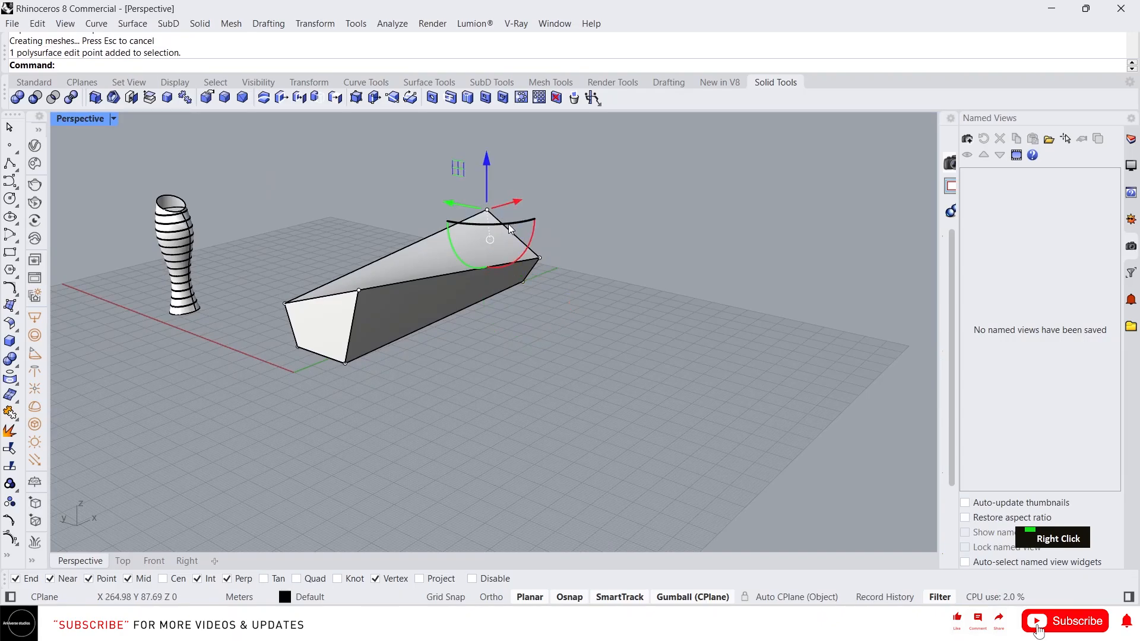
pyautogui.moveTo(509, 225); pyautogui.dragTo(545, 212, button='right')
pyautogui.moveTo(439, 208); pyautogui.dragTo(452, 209)
pyautogui.moveTo(570, 268); pyautogui.dragTo(467, 262, button='right')
pyautogui.scroll(2, 531, 214)
pyautogui.scroll(-3, 580, 280)
pyautogui.scroll(4, 542, 338)
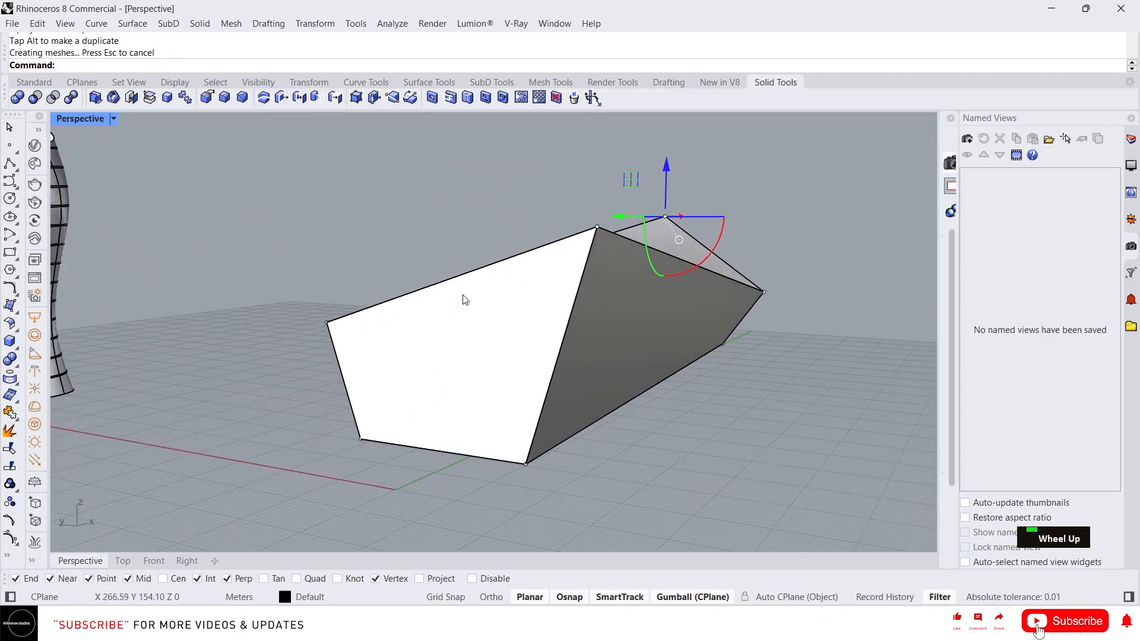
pyautogui.press('Escape')
pyautogui.click(506, 336)
pyautogui.moveTo(443, 323); pyautogui.dragTo(390, 331, button='right')
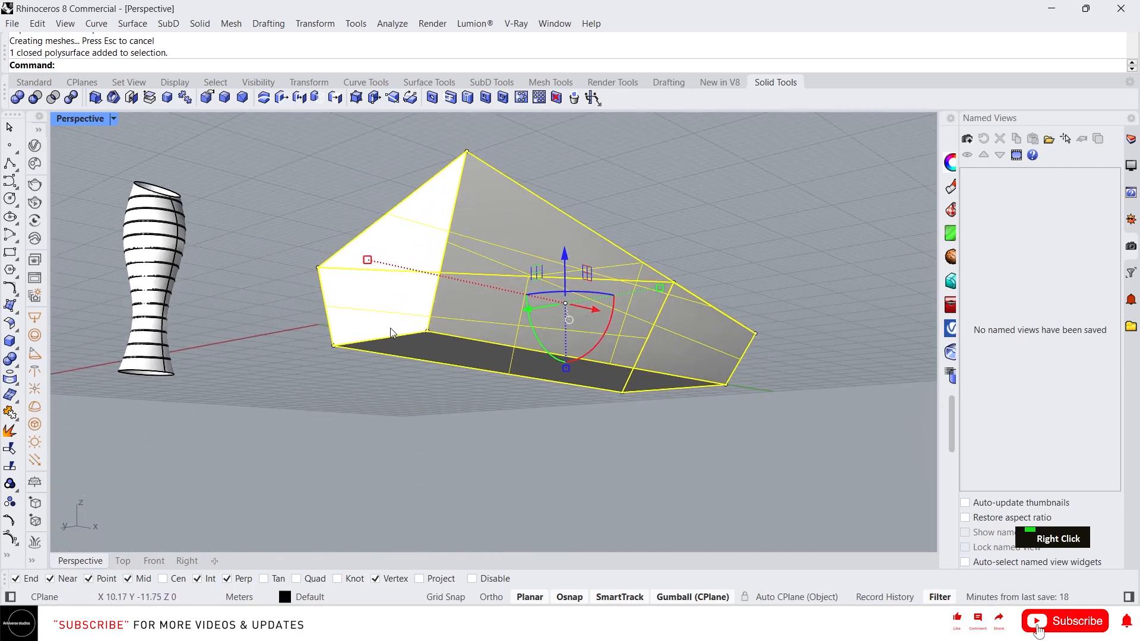
# - Extract the side, bottom and far-end faces from the faceted solid with ExtractSrf
pyautogui.click(350, 377)
pyautogui.write('EXtr')
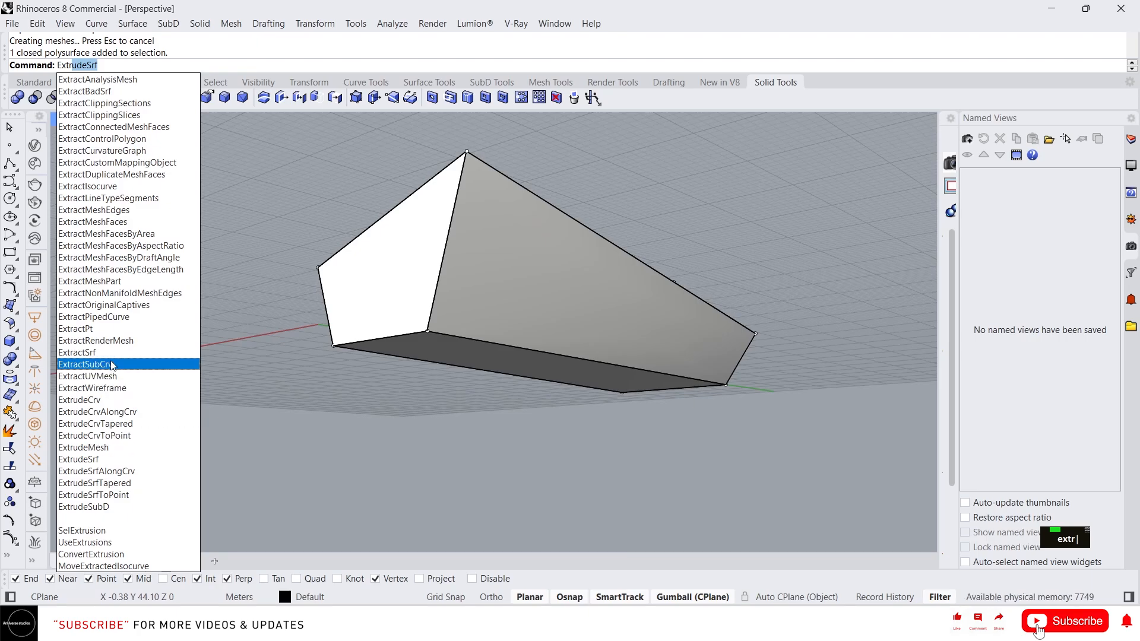
pyautogui.click(106, 352)
pyautogui.click(364, 272)
pyautogui.scroll(-3, 438, 323)
pyautogui.click(427, 236)
pyautogui.moveTo(437, 324); pyautogui.dragTo(371, 355, button='right')
pyautogui.scroll(2, 371, 355)
pyautogui.click(450, 346)
pyautogui.moveTo(449, 346); pyautogui.dragTo(498, 377, button='right')
pyautogui.press('space')
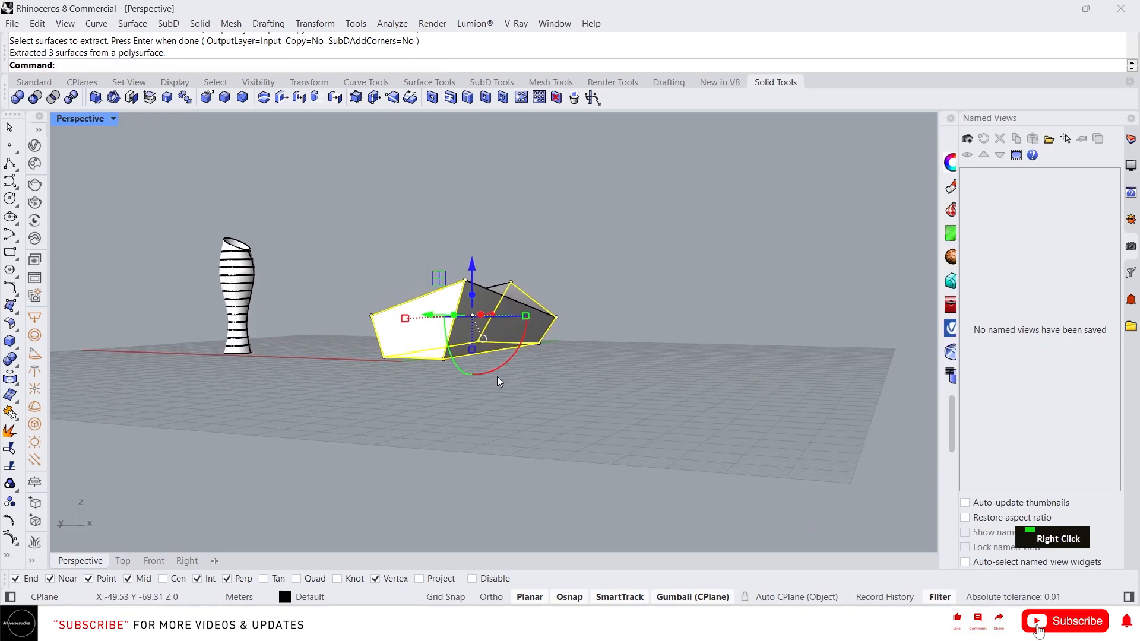
# - Delete the three extracted faces and inspect the resulting open shell
pyautogui.press('Delete')
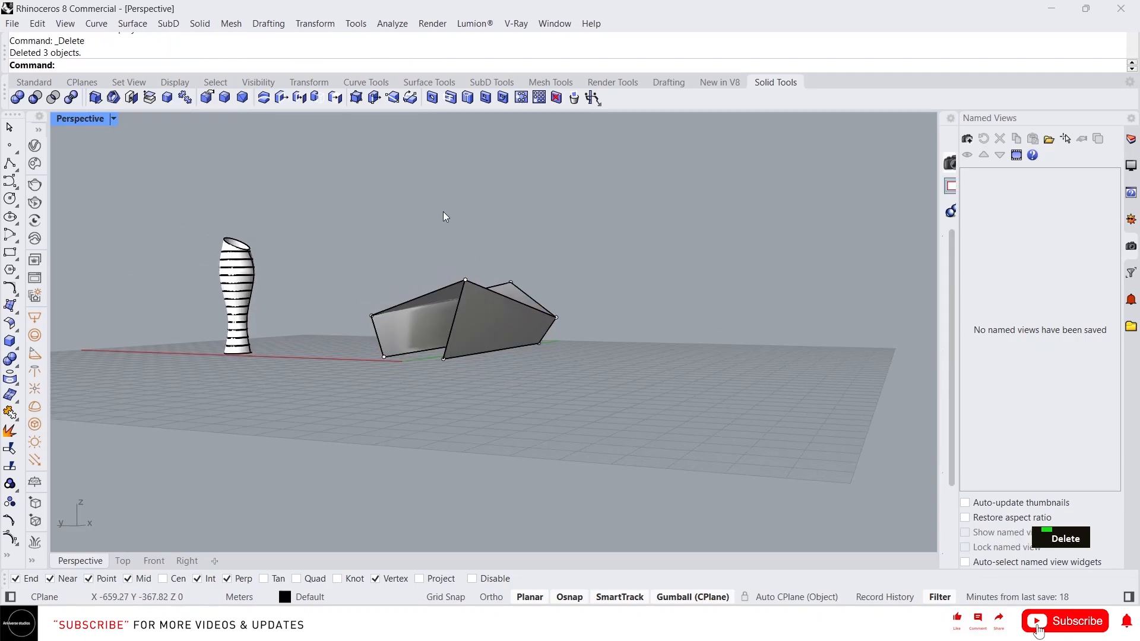
pyautogui.press('Escape')
pyautogui.click(434, 282)
pyautogui.moveTo(435, 281); pyautogui.dragTo(544, 301, button='right')
pyautogui.scroll(3, 476, 304)
pyautogui.scroll(2, 504, 297)
pyautogui.scroll(2, 448, 353)
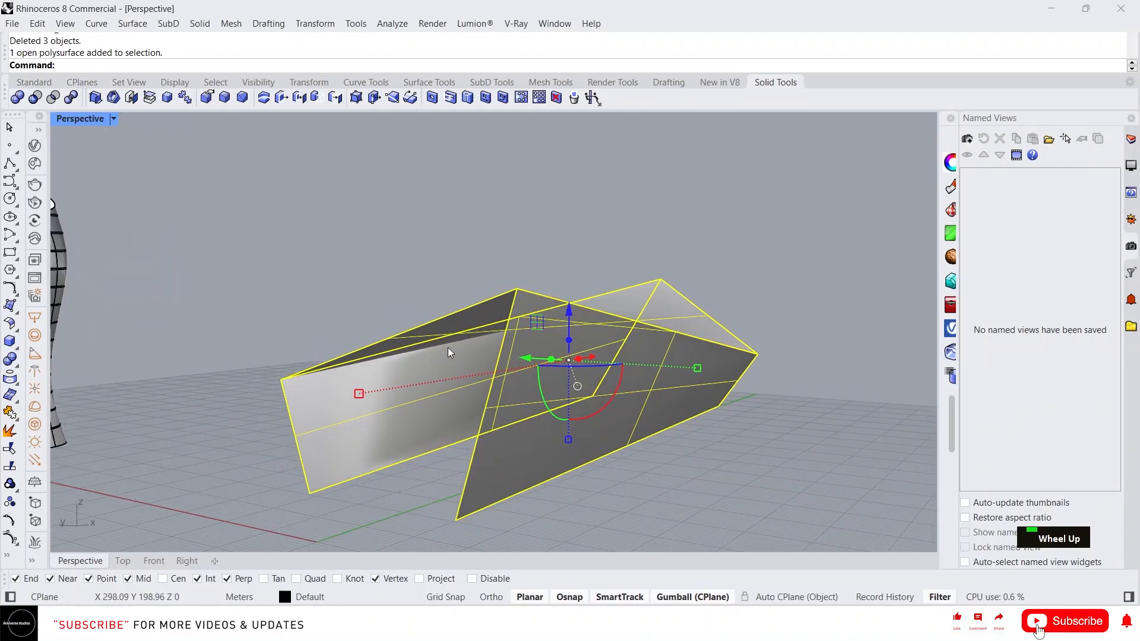
# - Offset the open shell inward as a solid with distance 2 using OffsetSrf
pyautogui.write('off')
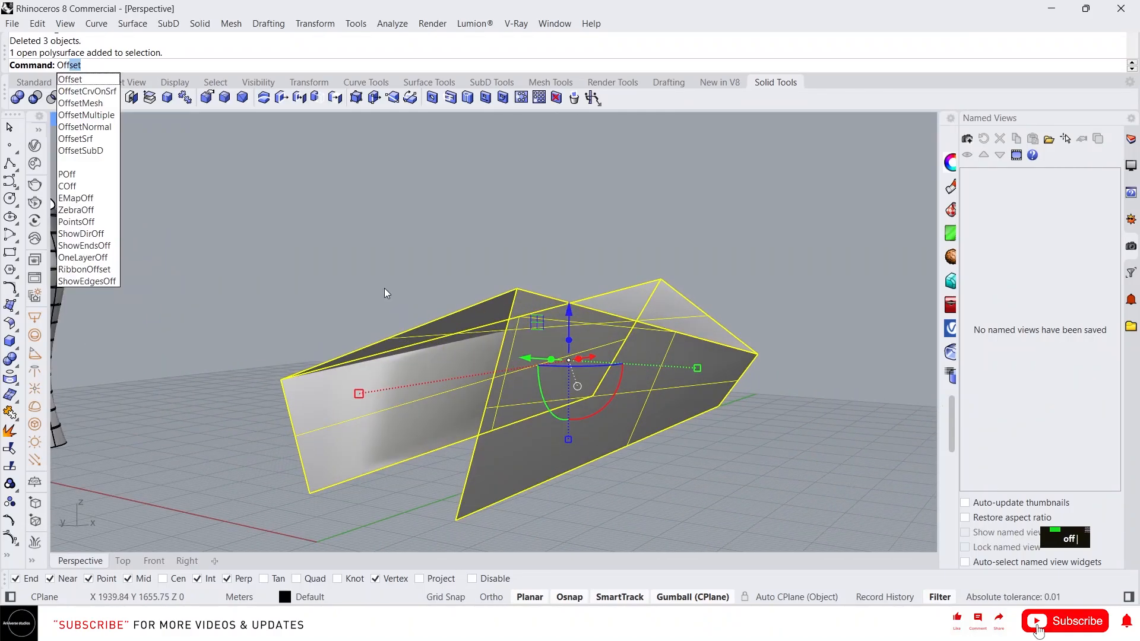
pyautogui.click(101, 141)
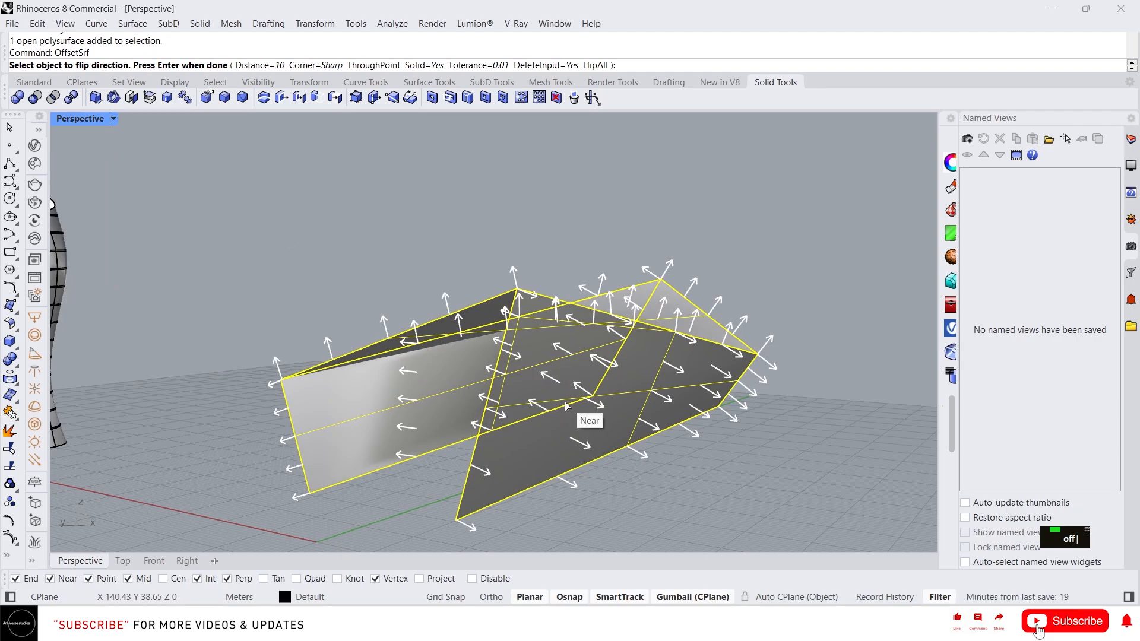
pyautogui.press('space')
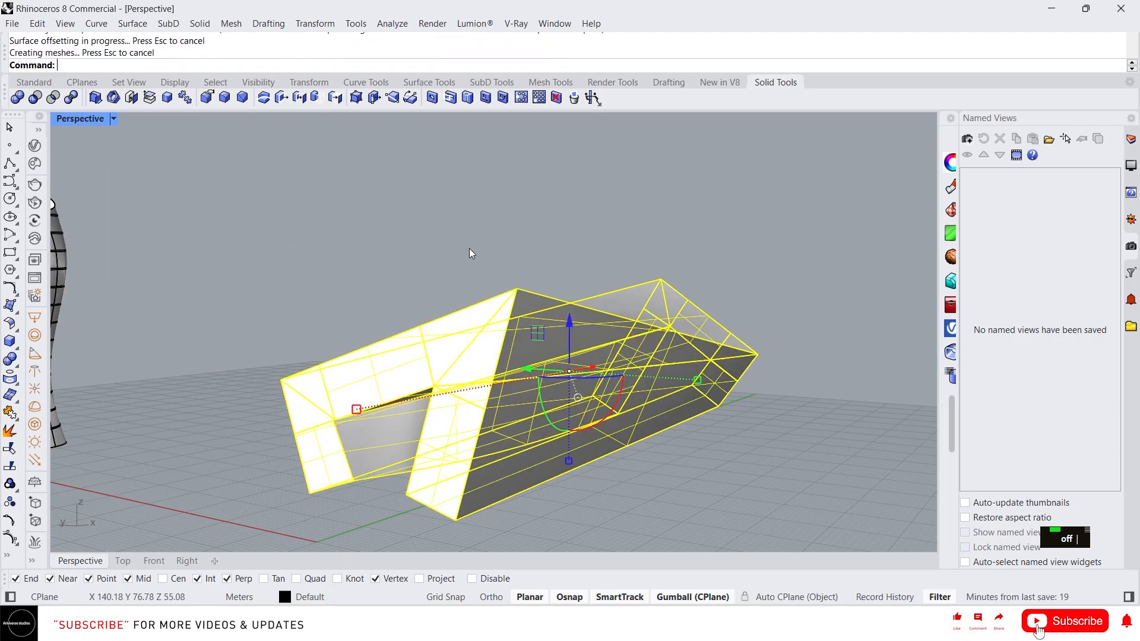
pyautogui.hotkey('ctrl', 'z')
pyautogui.press('space')
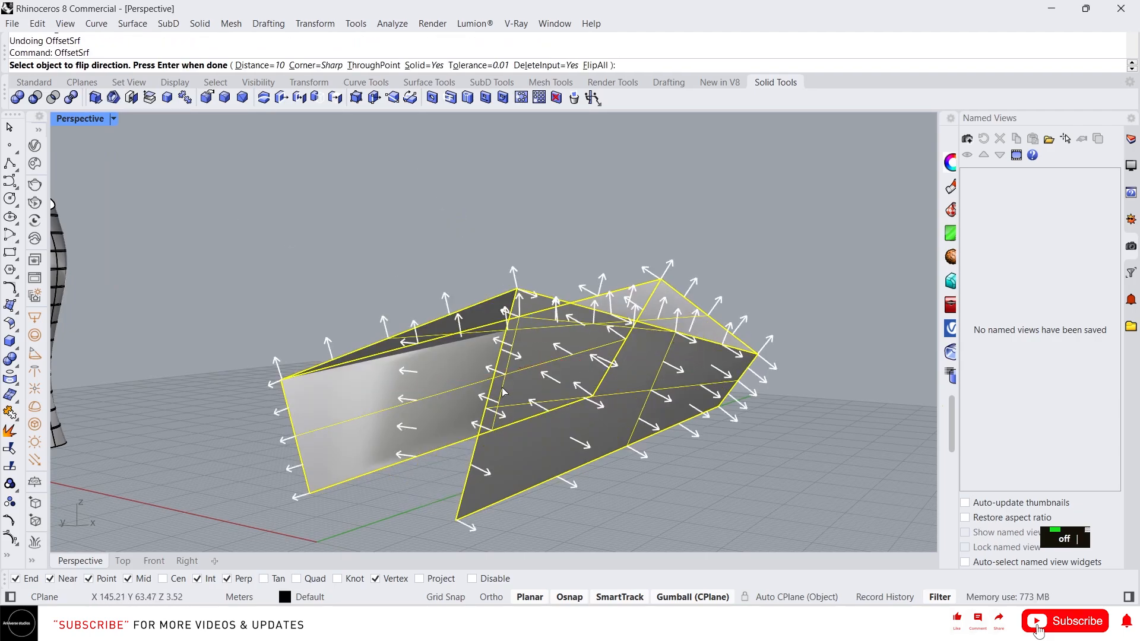
pyautogui.click(526, 395)
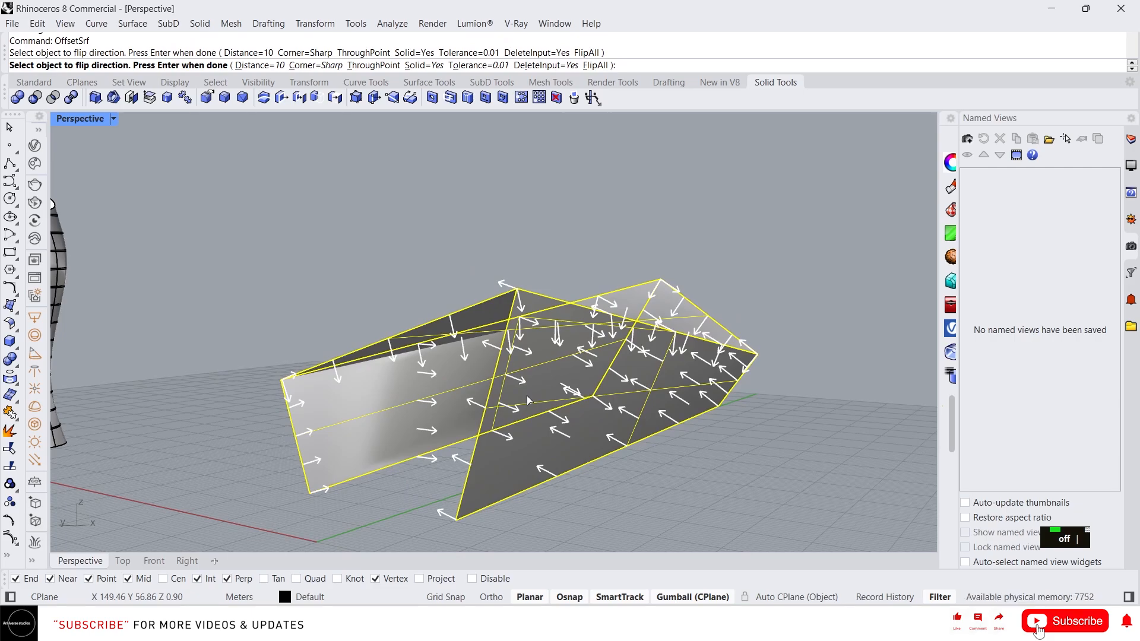
pyautogui.write('2')
pyautogui.press('Return')
pyautogui.press('space')
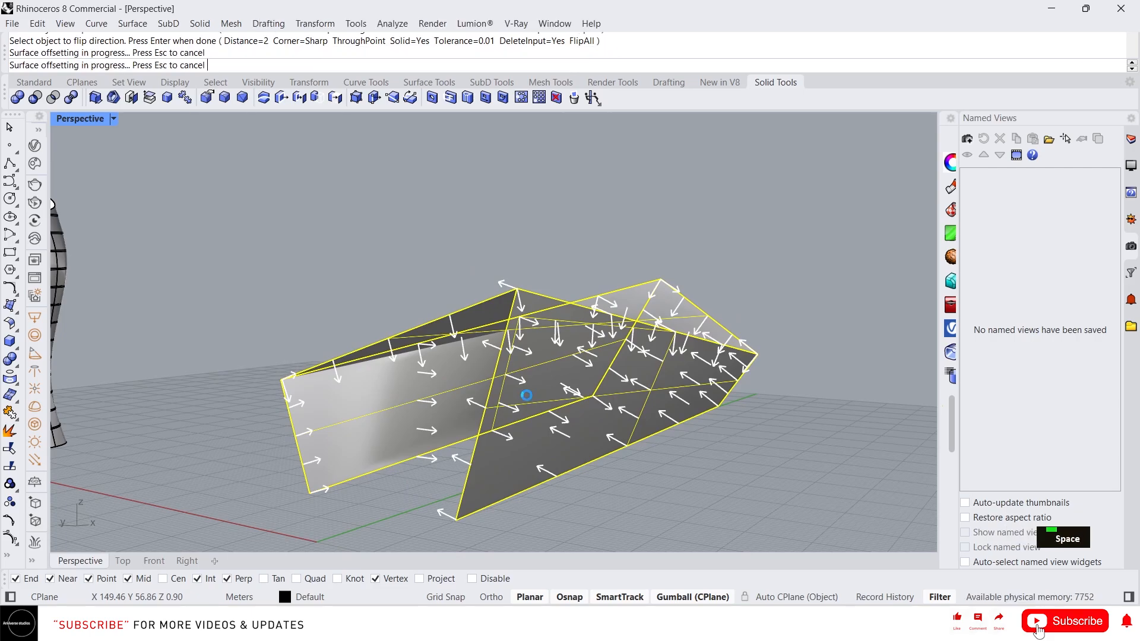
# - Orbit around the thickened shell and cancel a half-entered command
pyautogui.moveTo(528, 403); pyautogui.dragTo(594, 385, button='right')
pyautogui.moveTo(594, 384); pyautogui.dragTo(547, 382, button='right')
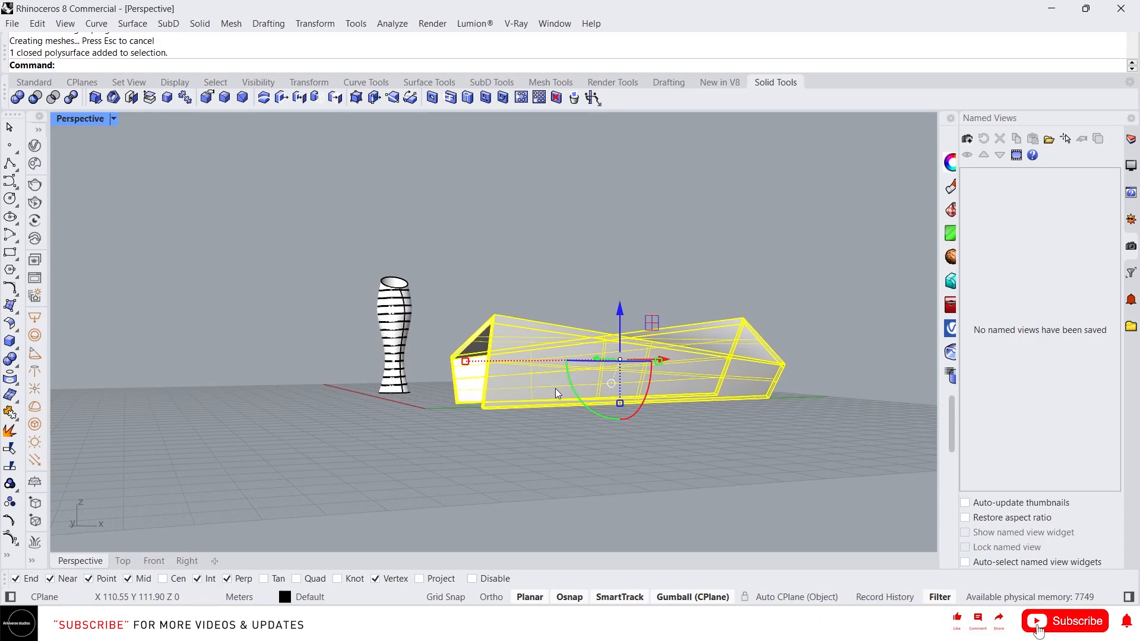
pyautogui.moveTo(557, 403); pyautogui.dragTo(593, 412, button='right')
pyautogui.write('tr')
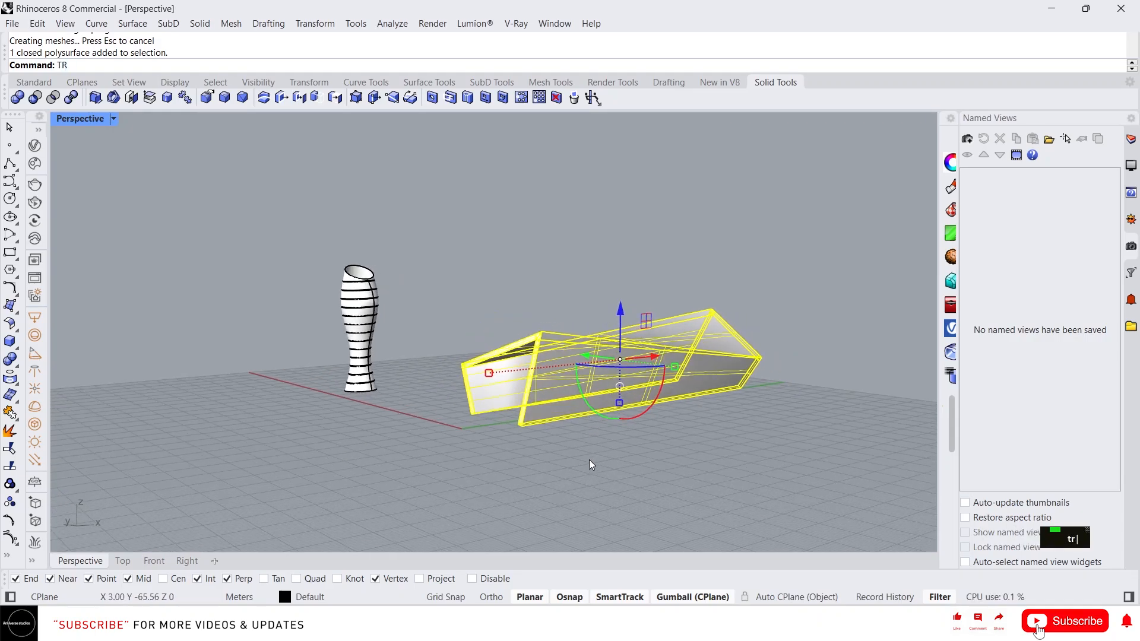
pyautogui.press('Escape')
pyautogui.press('Escape')
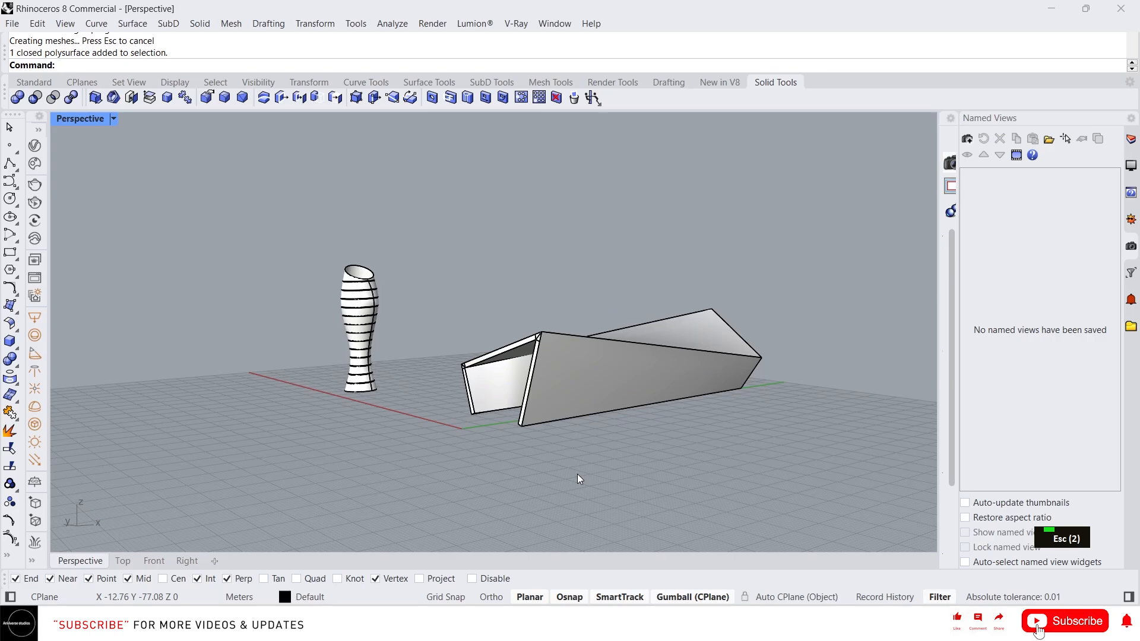
pyautogui.press('Escape')
pyautogui.write('Cont')
pyautogui.press('space')
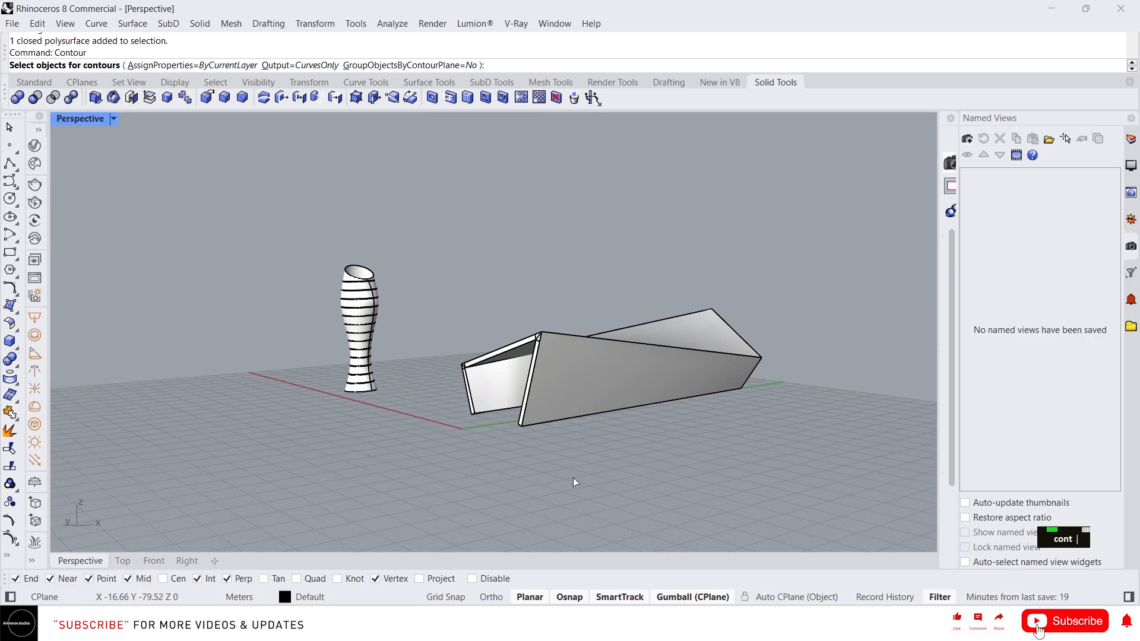
pyautogui.click(510, 351)
pyautogui.scroll(3, 572, 425)
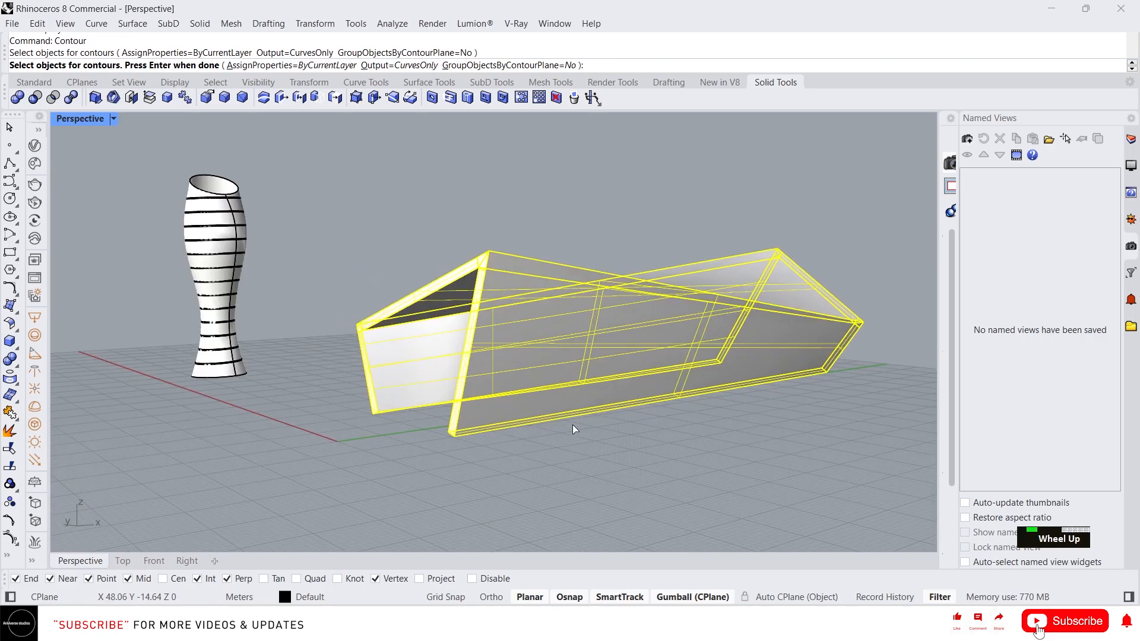
pyautogui.rightClick(500, 436)
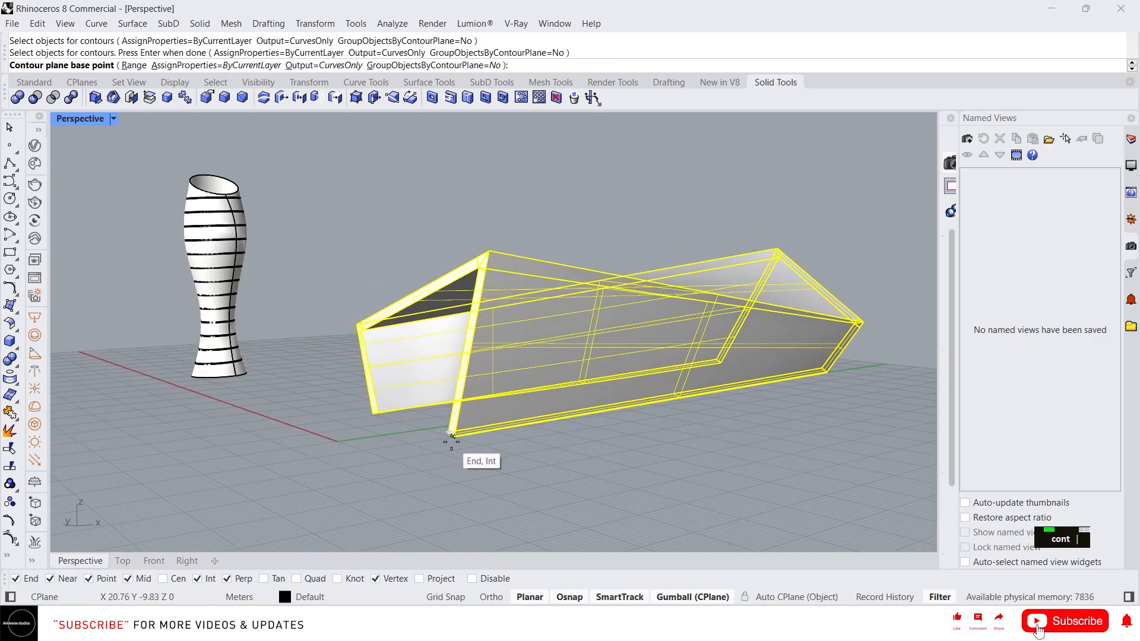
pyautogui.click(451, 436)
pyautogui.scroll(-2, 451, 436)
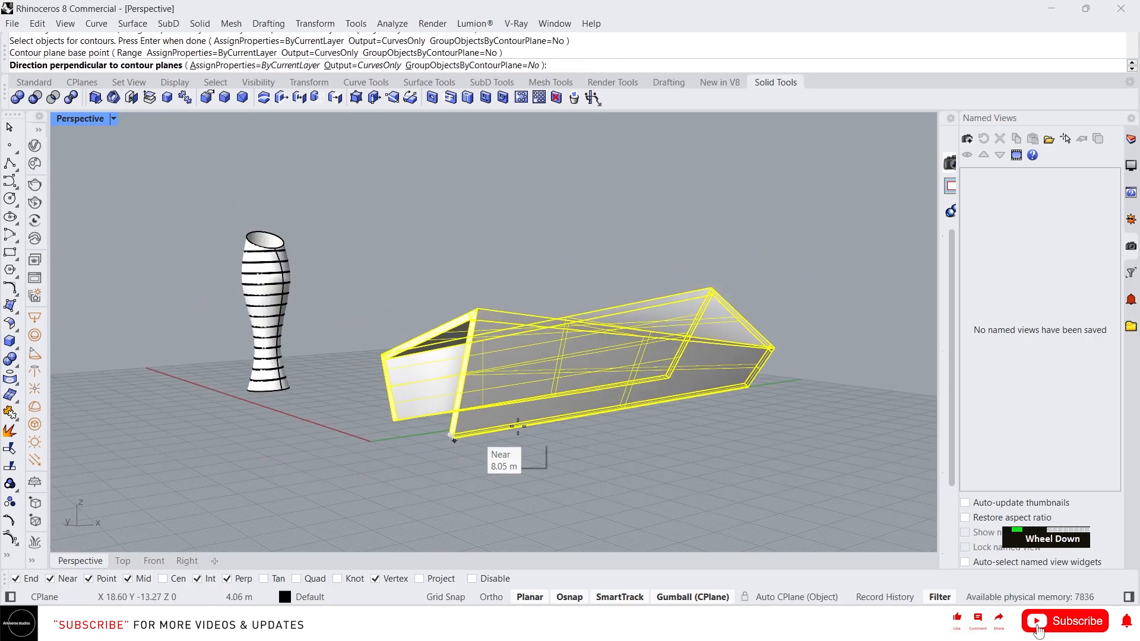
pyautogui.click(840, 367)
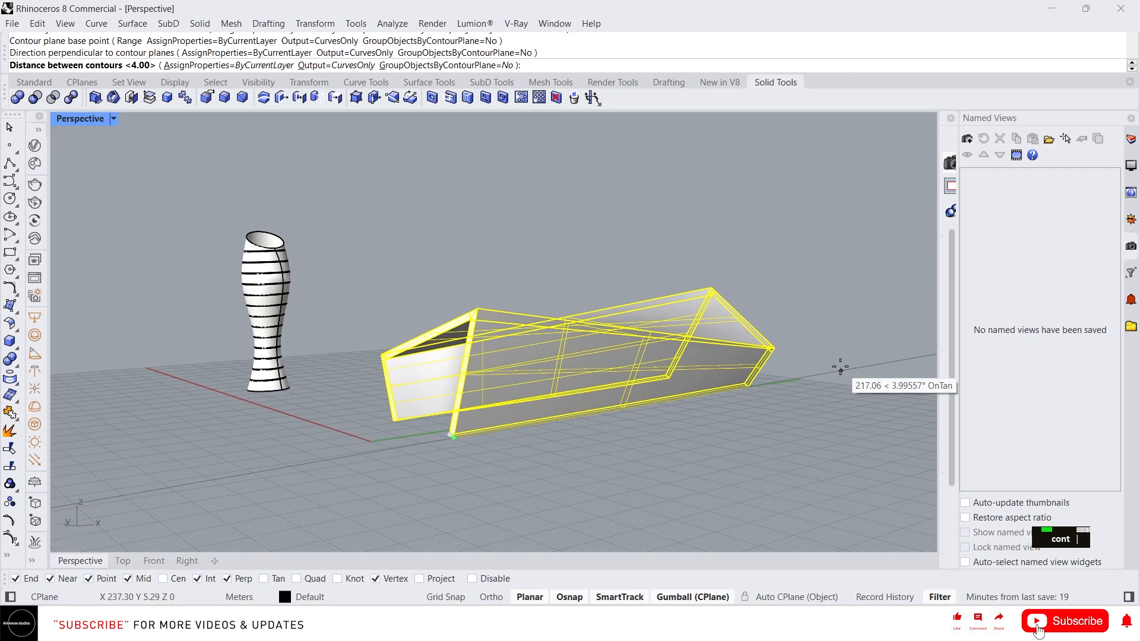
pyautogui.write('1')
pyautogui.press('Return')
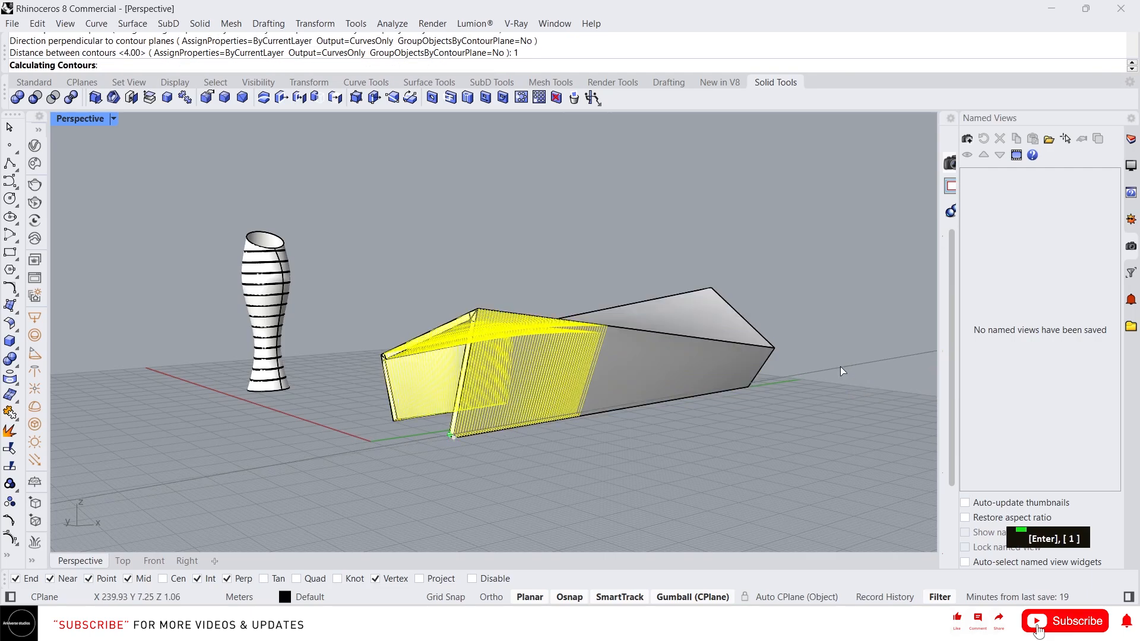
pyautogui.moveTo(689, 346); pyautogui.dragTo(579, 355, button='right')
pyautogui.scroll(6, 552, 350)
pyautogui.hotkey('ctrl', 'z')
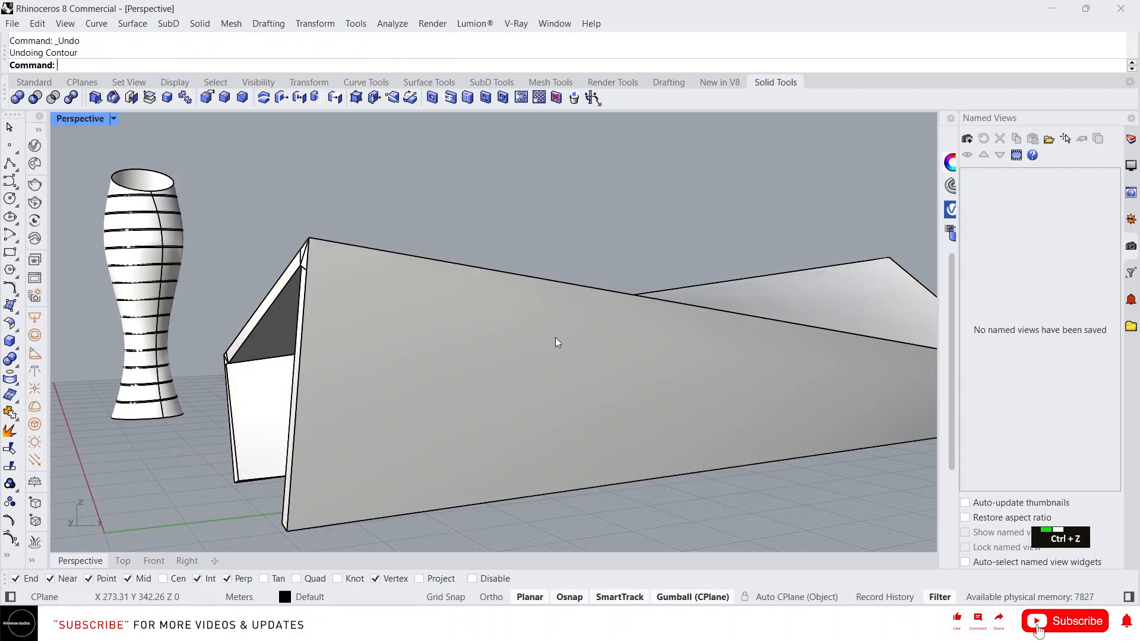
pyautogui.click(426, 393)
pyautogui.scroll(-3, 384, 381)
# - Slice the shell into contour curves spaced 2 units along its length
pyautogui.write('C')
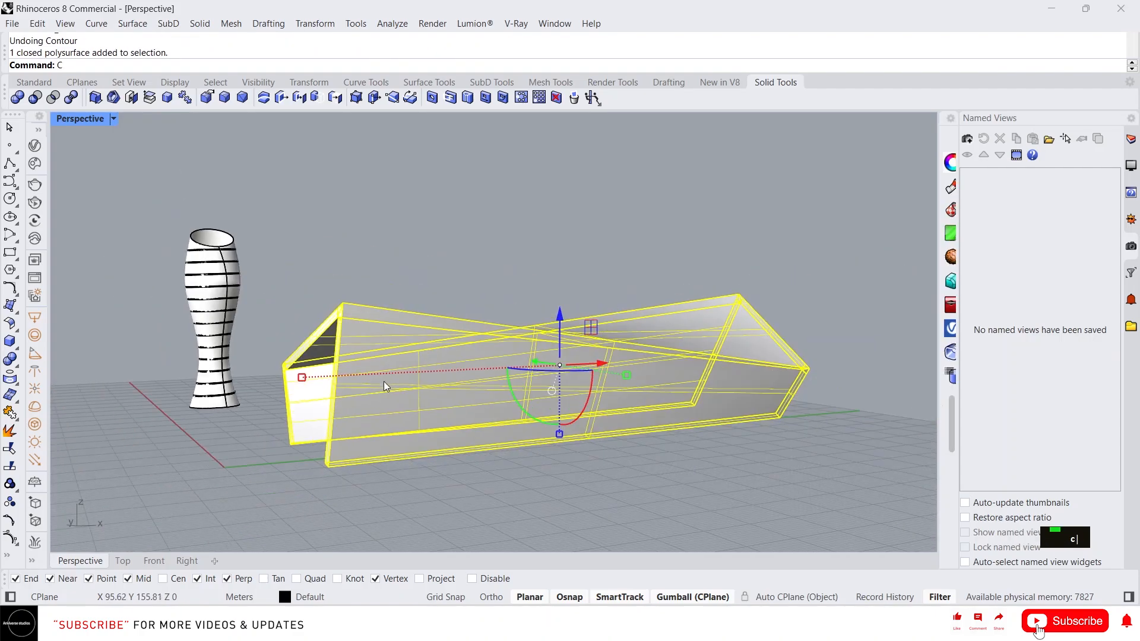
pyautogui.write('On')
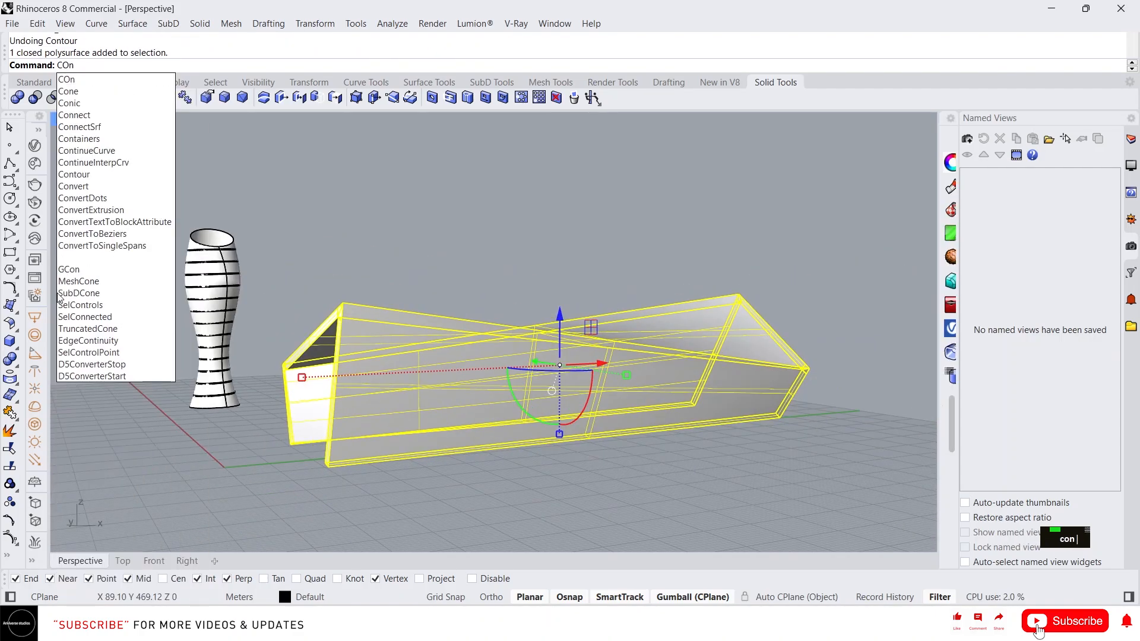
pyautogui.click(73, 174)
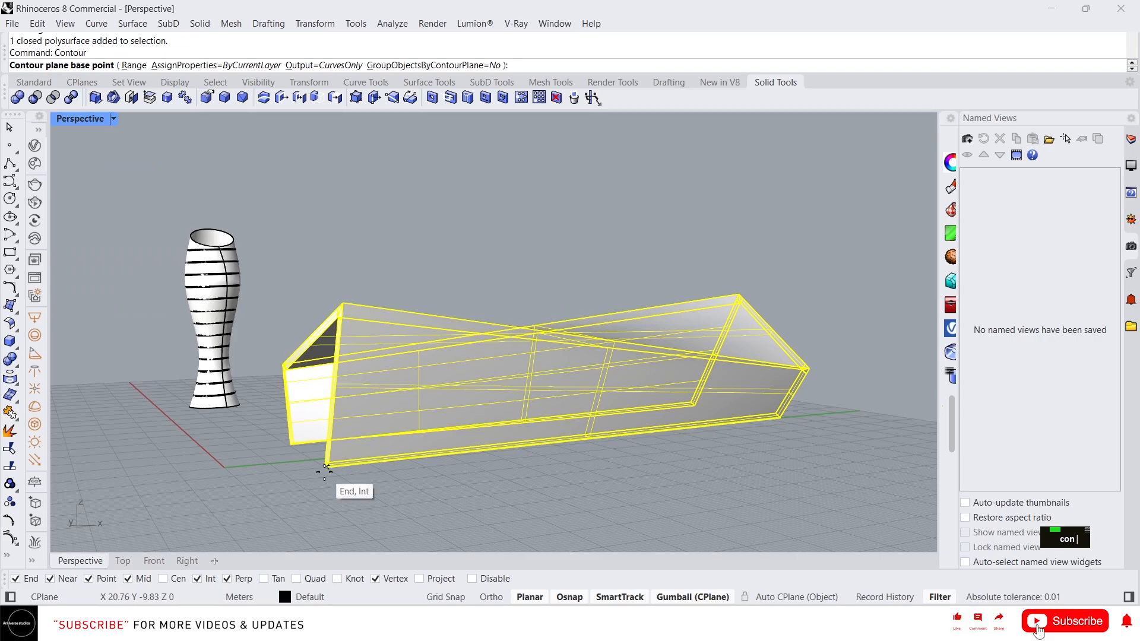
pyautogui.click(325, 472)
pyautogui.click(820, 418)
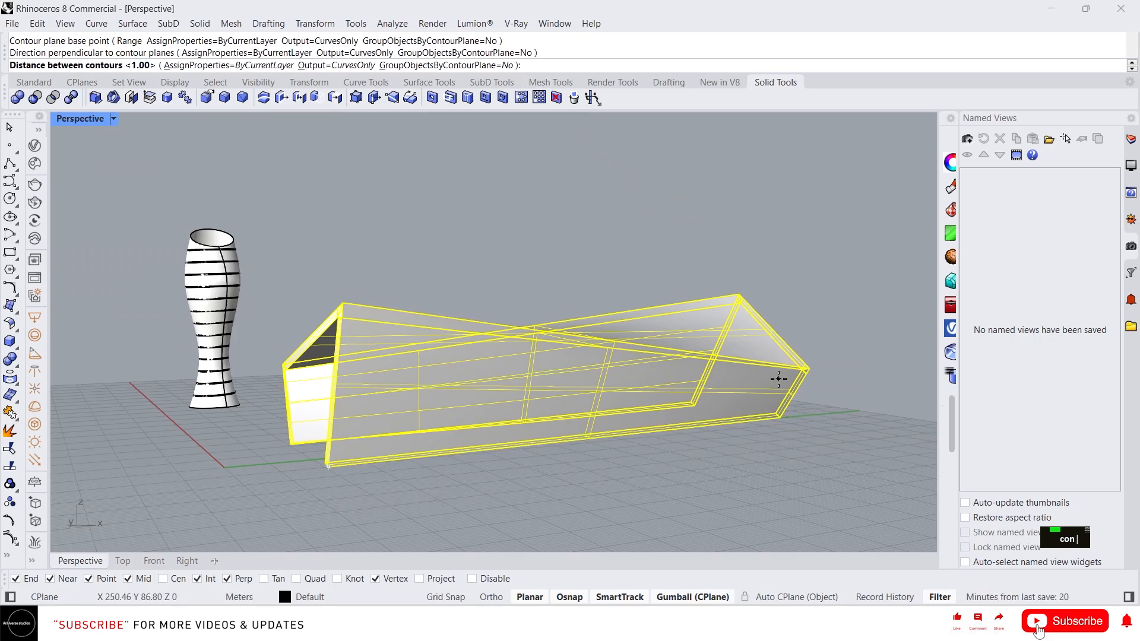
pyautogui.write('2')
pyautogui.press('Return')
pyautogui.moveTo(779, 380)
pyautogui.mouseDown(button='right')
pyautogui.moveTo(720, 349)
pyautogui.moveTo(781, 359)
pyautogui.moveTo(769, 368)
pyautogui.mouseUp(button='right')
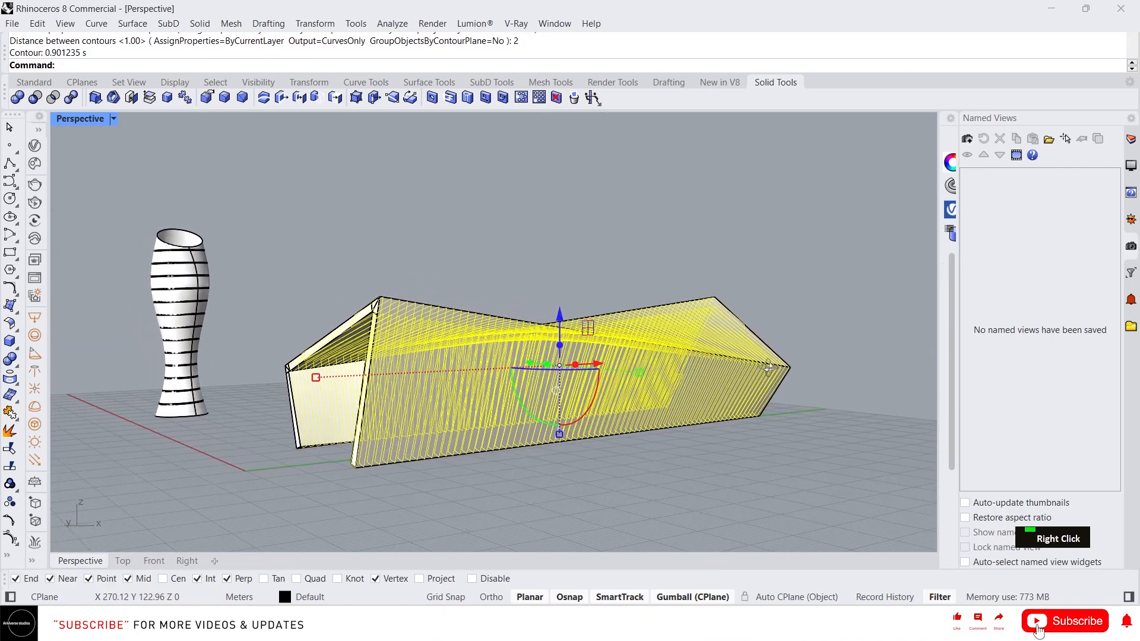
# - Redo the contours at 3-unit spacing and move the curves to the shell's right
pyautogui.hotkey('ctrl', 'z')
pyautogui.click(761, 377)
pyautogui.press('space')
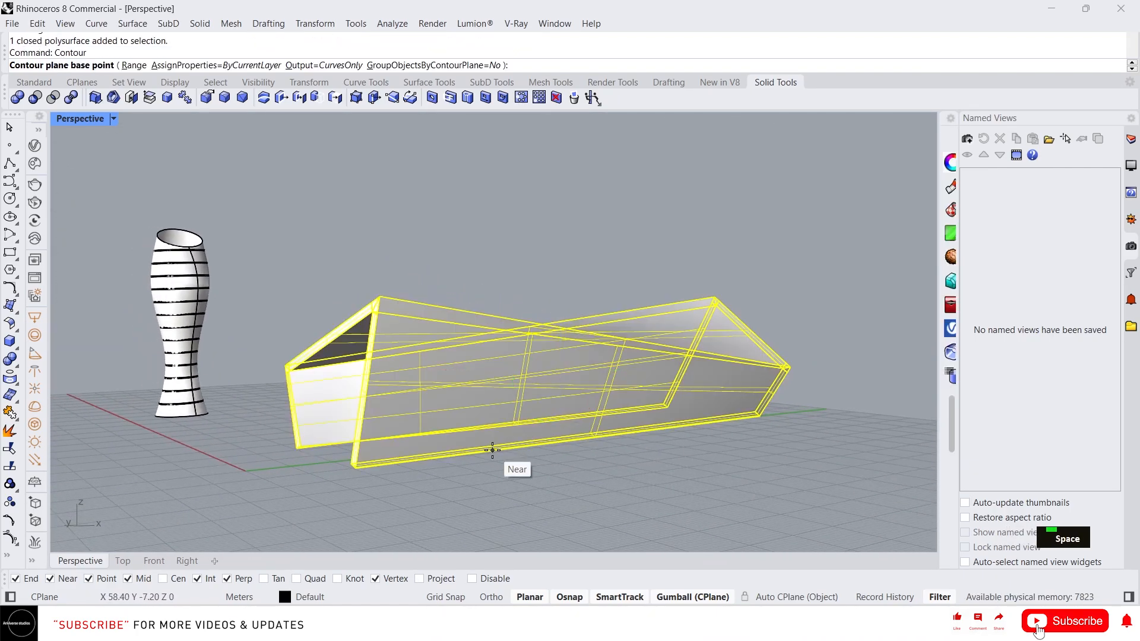
pyautogui.click(354, 467)
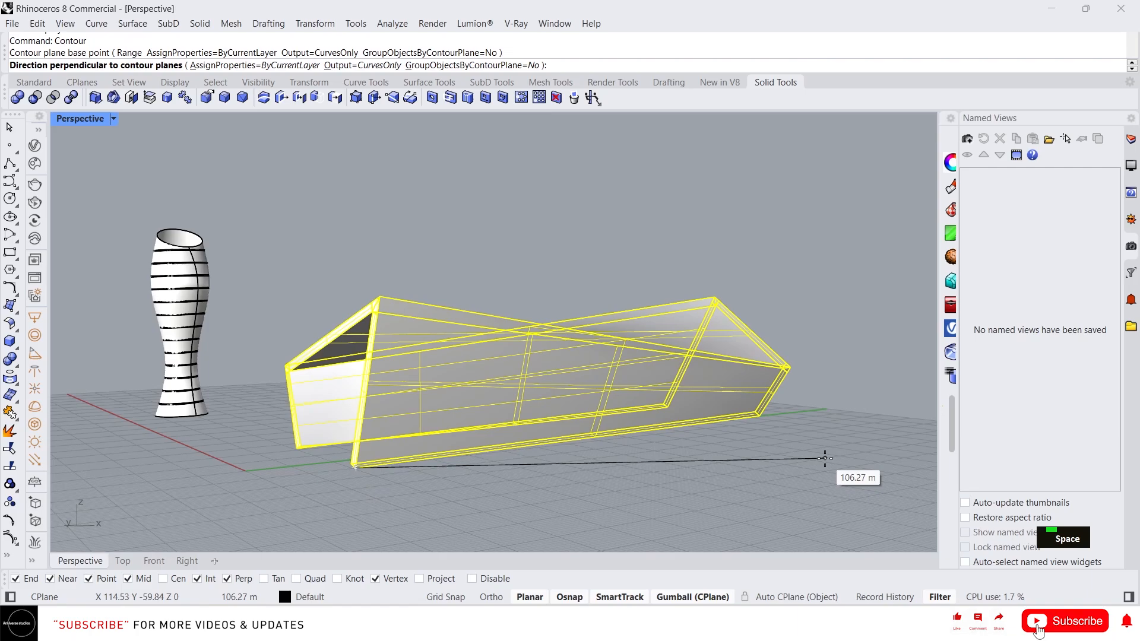
pyautogui.click(827, 412)
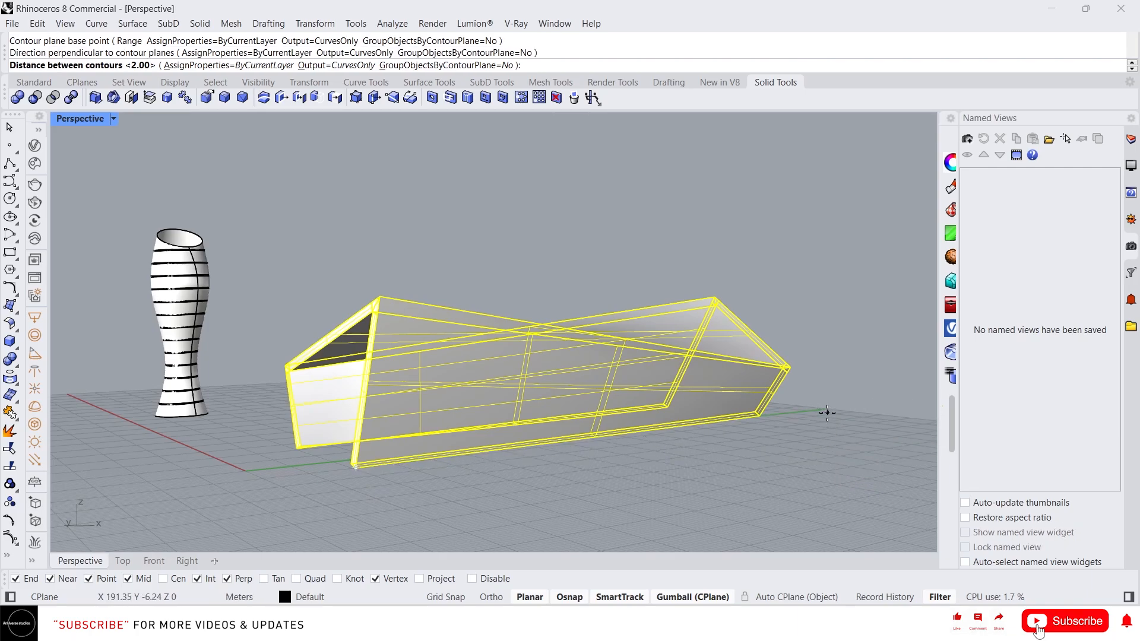
pyautogui.write('3')
pyautogui.press('Return')
pyautogui.moveTo(828, 412); pyautogui.dragTo(778, 380, button='right')
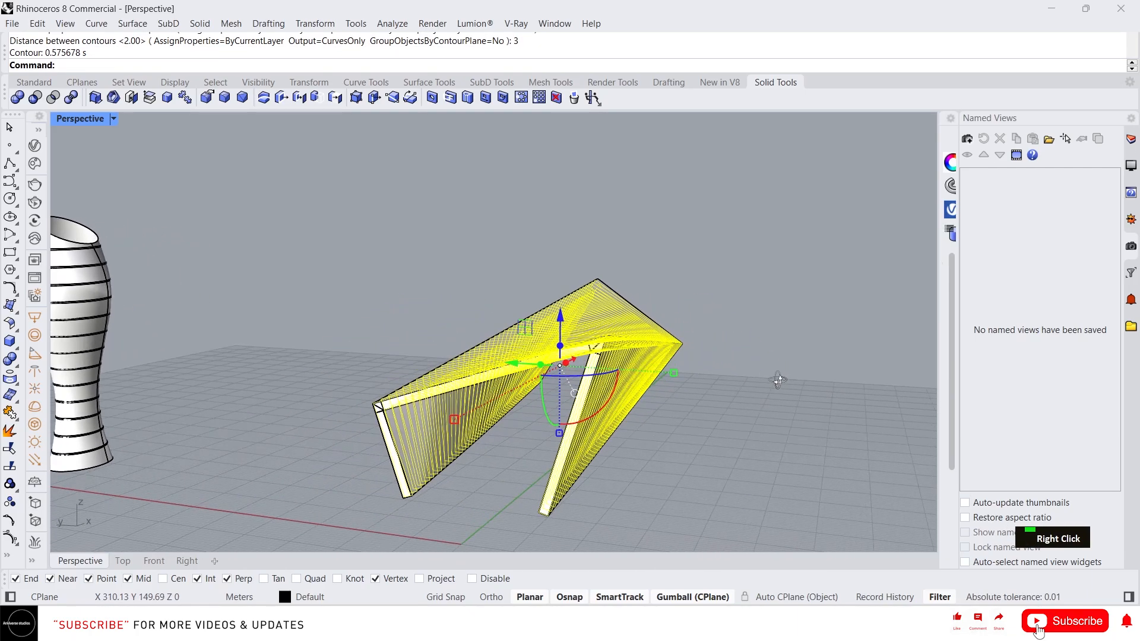
pyautogui.scroll(-5, 479, 309)
pyautogui.moveTo(461, 314); pyautogui.dragTo(601, 338)
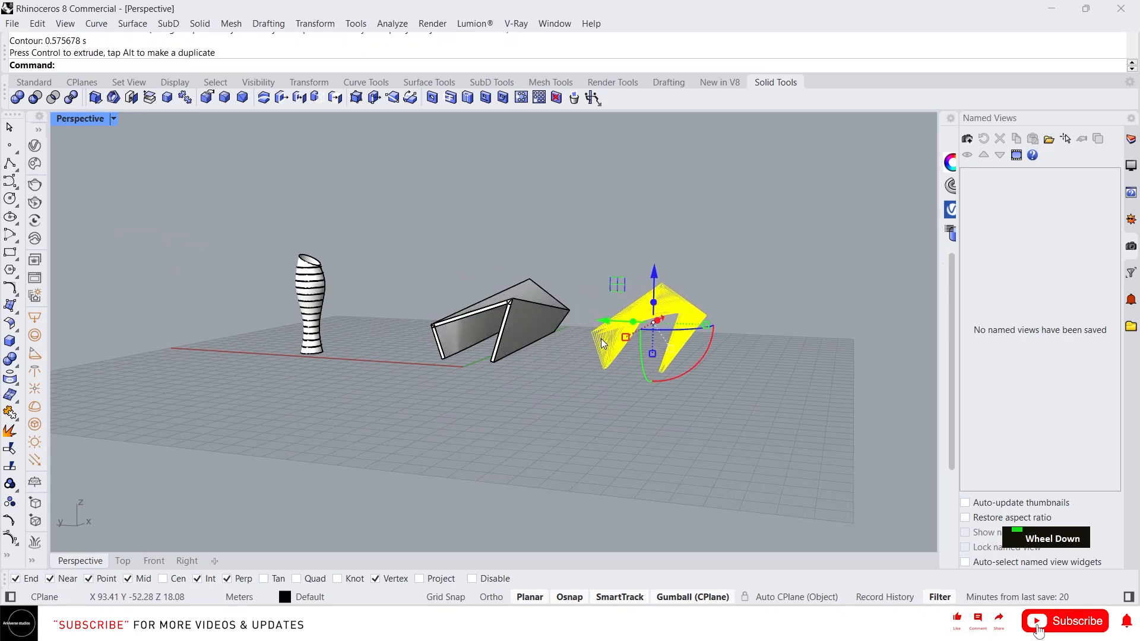
# - Window-select all 51 contour curves and fill them with PlanarSrf surfaces
pyautogui.moveTo(600, 338); pyautogui.dragTo(665, 309, button='right')
pyautogui.scroll(5, 620, 336)
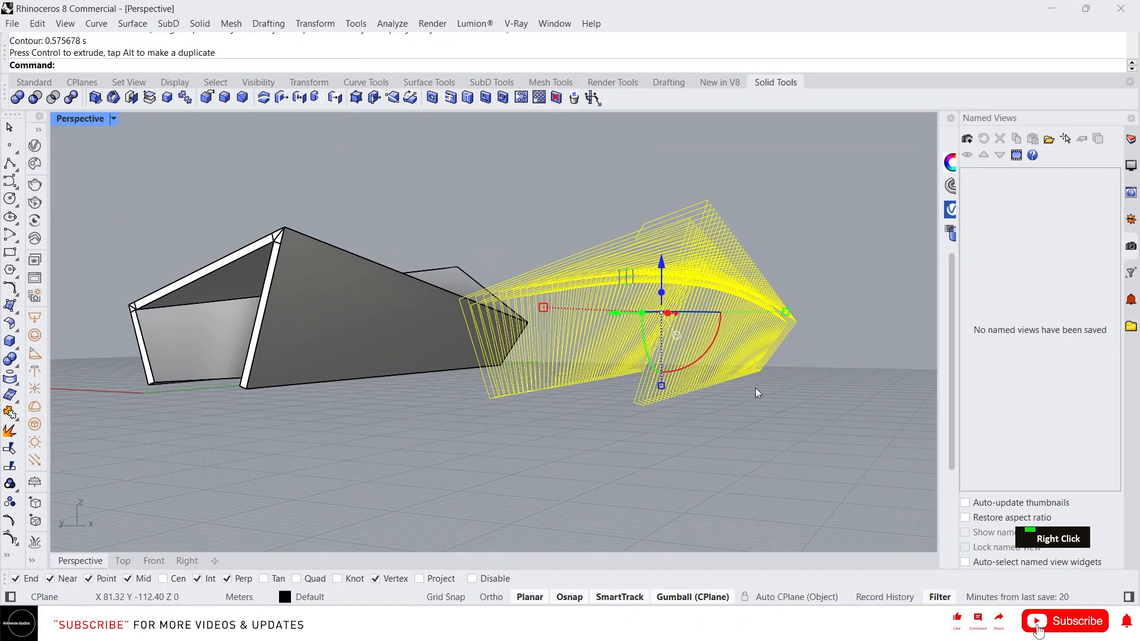
pyautogui.click(754, 387)
pyautogui.click(593, 284)
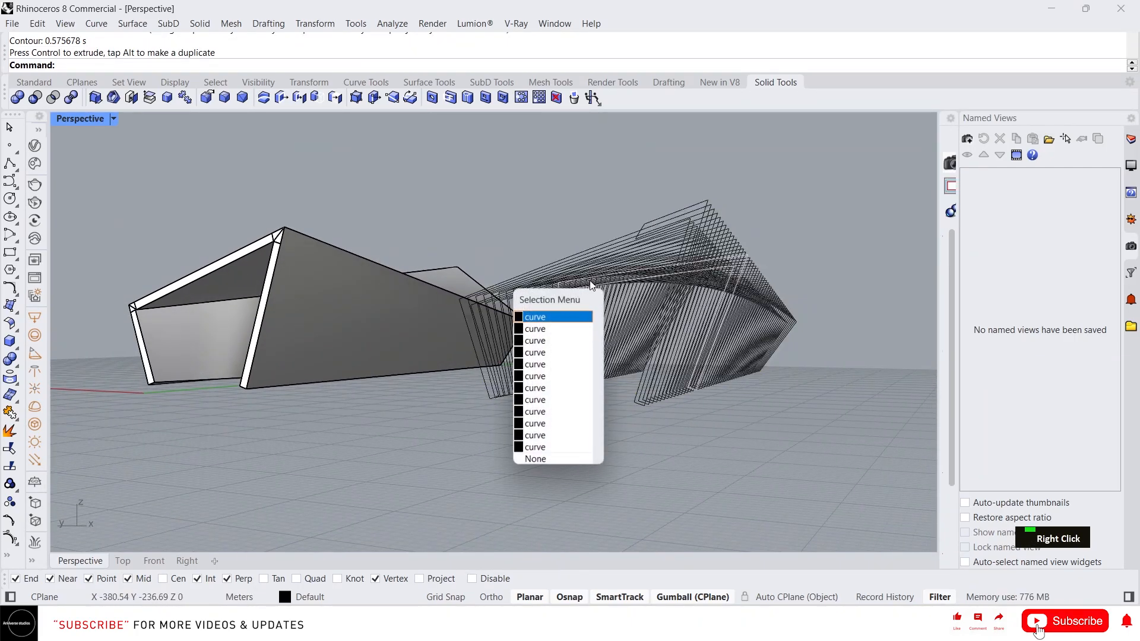
pyautogui.click(540, 317)
pyautogui.moveTo(505, 314); pyautogui.dragTo(549, 321, button='right')
pyautogui.click(744, 453)
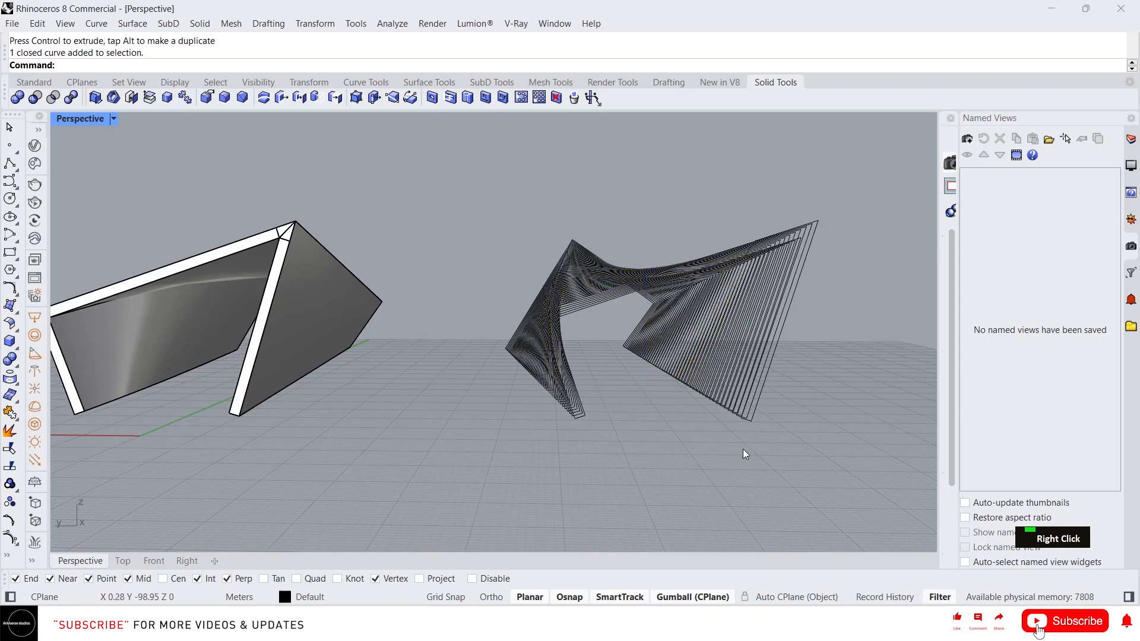
pyautogui.moveTo(807, 438); pyautogui.dragTo(478, 210)
pyautogui.moveTo(617, 315); pyautogui.dragTo(526, 339, button='right')
pyautogui.moveTo(642, 333); pyautogui.dragTo(690, 332, button='right')
pyautogui.write('p')
pyautogui.press('Return')
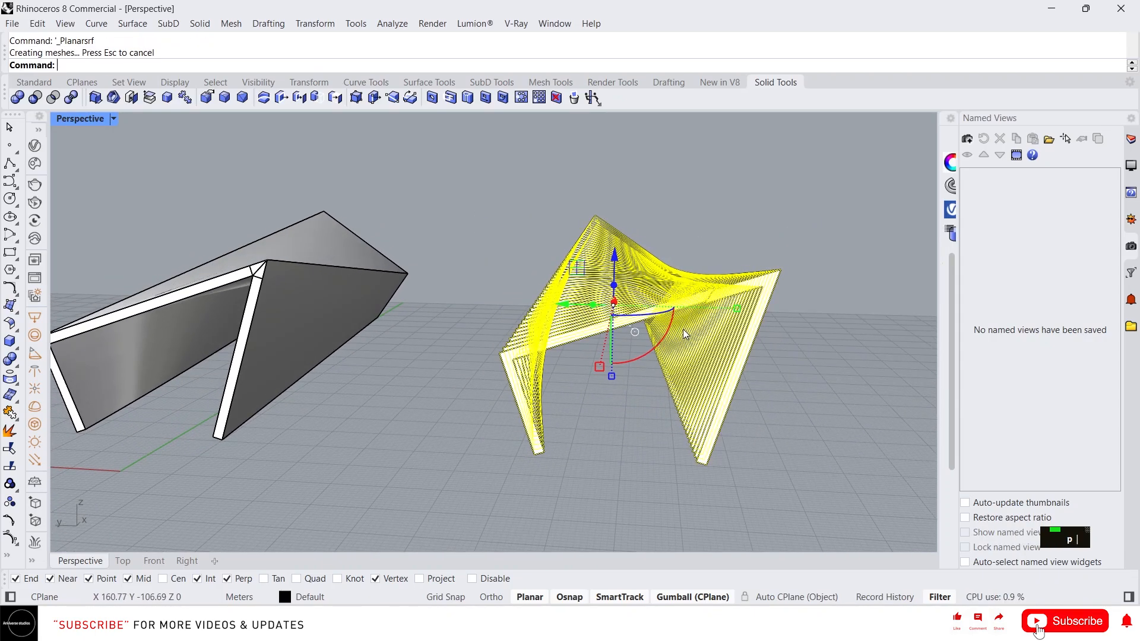
# - Move the source contour curves aside, delete them, and select the 51 slat surfaces
pyautogui.scroll(-2, 499, 316)
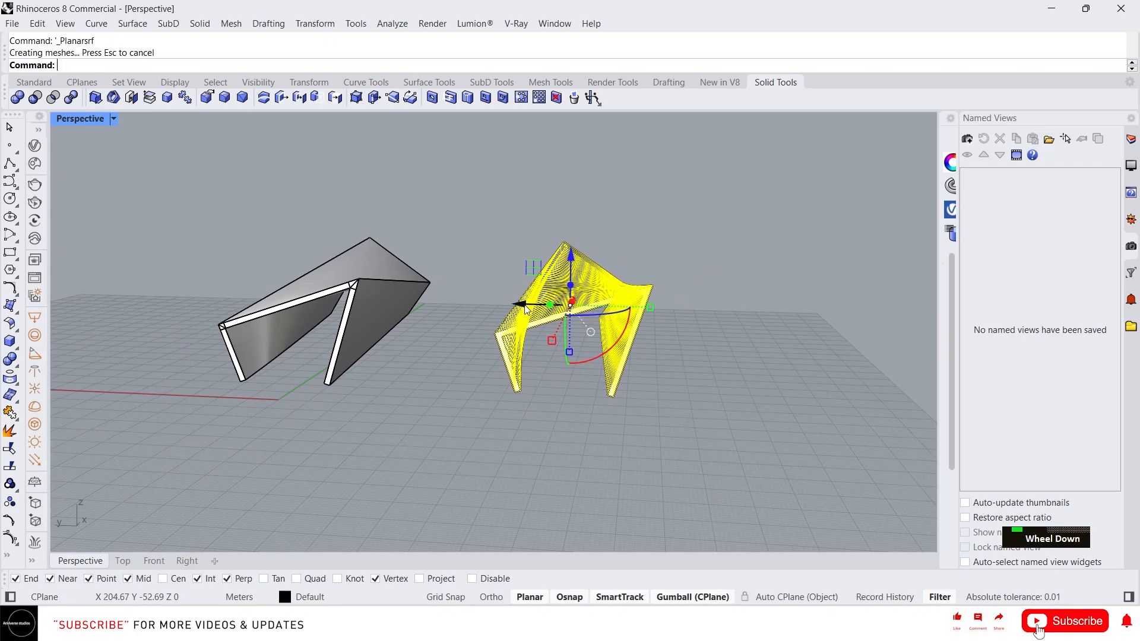
pyautogui.moveTo(525, 309); pyautogui.dragTo(790, 307)
pyautogui.moveTo(701, 305); pyautogui.dragTo(668, 308, button='right')
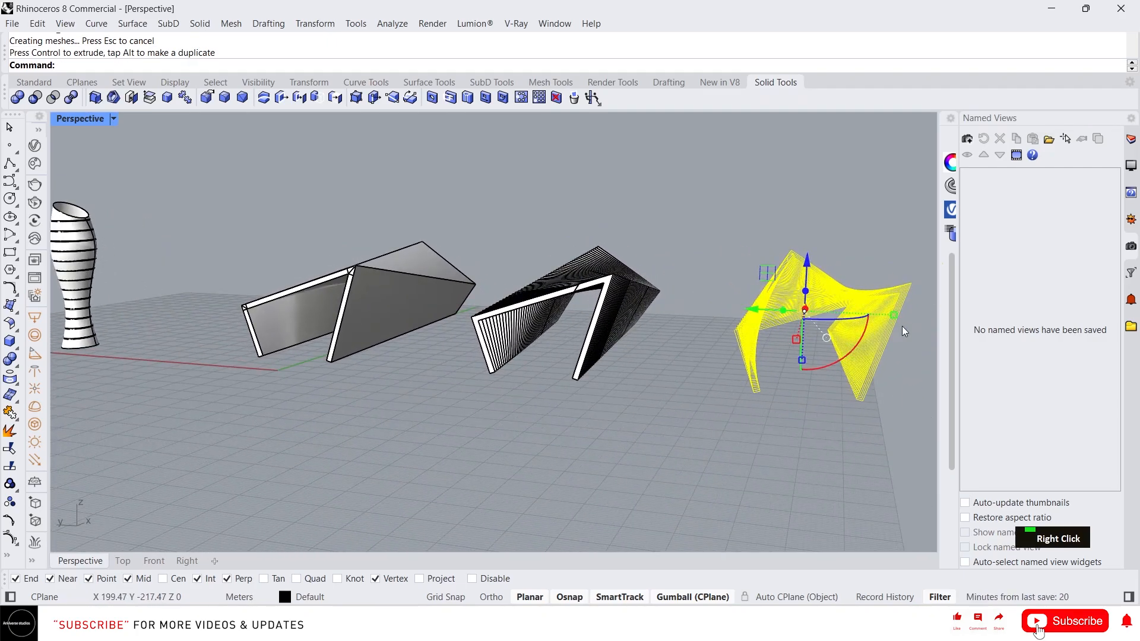
pyautogui.press('Delete')
pyautogui.moveTo(705, 435); pyautogui.dragTo(561, 214)
pyautogui.moveTo(561, 214)
pyautogui.mouseDown(button='right')
pyautogui.moveTo(568, 277)
pyautogui.moveTo(540, 312)
pyautogui.moveTo(742, 273)
pyautogui.moveTo(696, 274)
pyautogui.moveTo(615, 248)
pyautogui.mouseUp(button='right')
pyautogui.scroll(6, 568, 277)
pyautogui.scroll(-5, 742, 273)
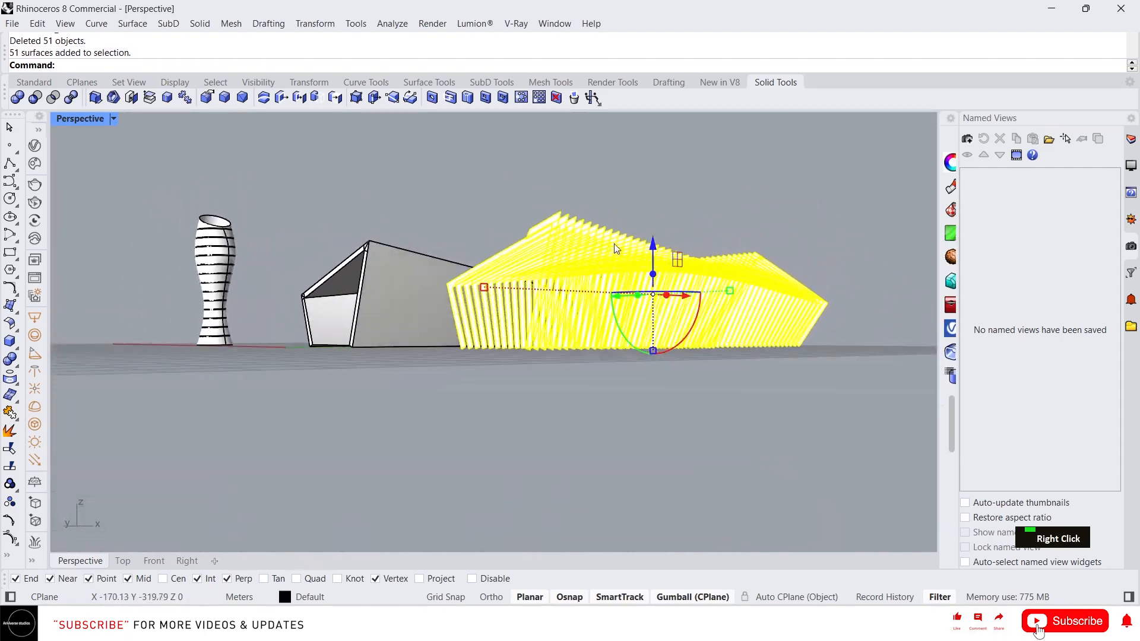
# - Delete one stray slat surface and clear the selection
pyautogui.scroll(3, 615, 247)
pyautogui.click(487, 226)
pyautogui.press('Delete')
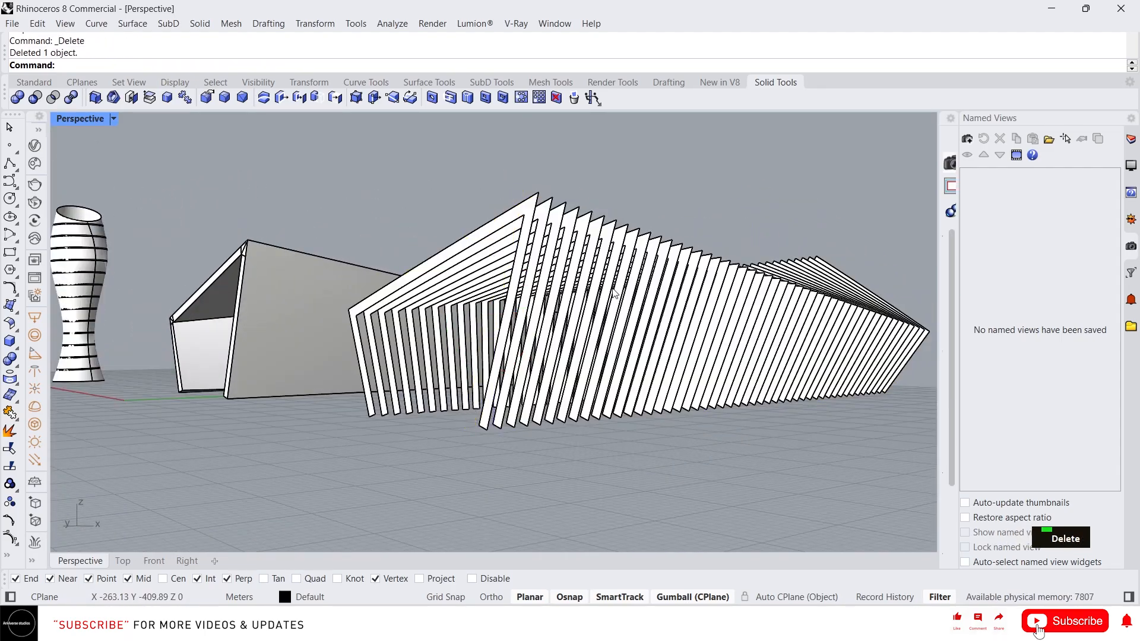
pyautogui.click(608, 264)
pyautogui.moveTo(610, 262); pyautogui.dragTo(604, 269, button='right')
pyautogui.scroll(-3, 716, 279)
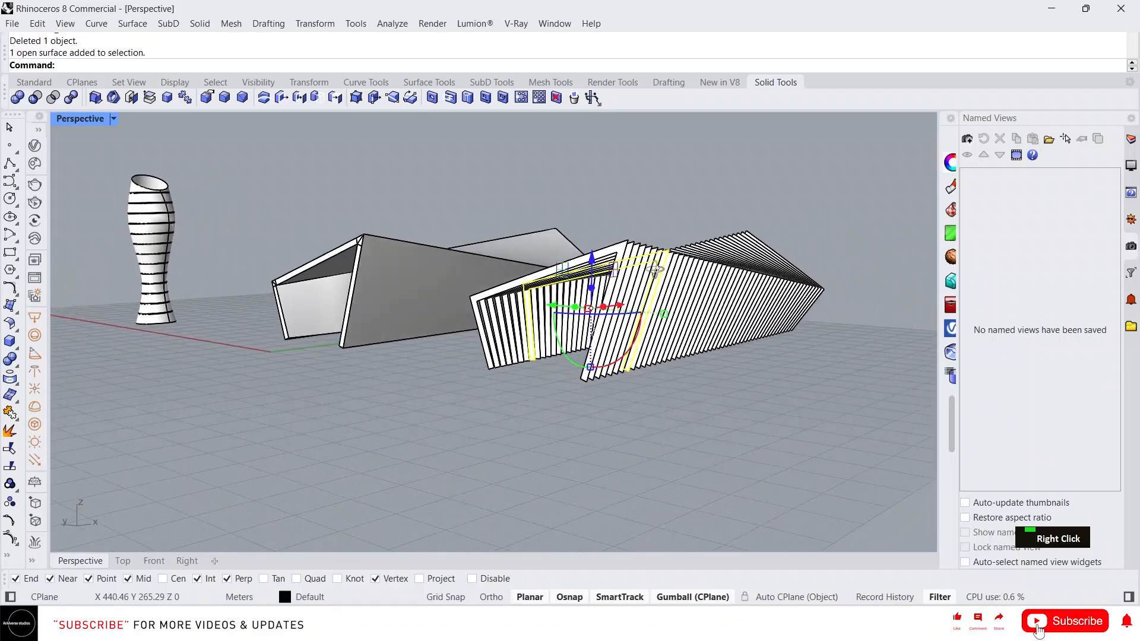
pyautogui.moveTo(716, 279); pyautogui.dragTo(777, 362, button='right')
pyautogui.hotkey('ctrl', 'a')
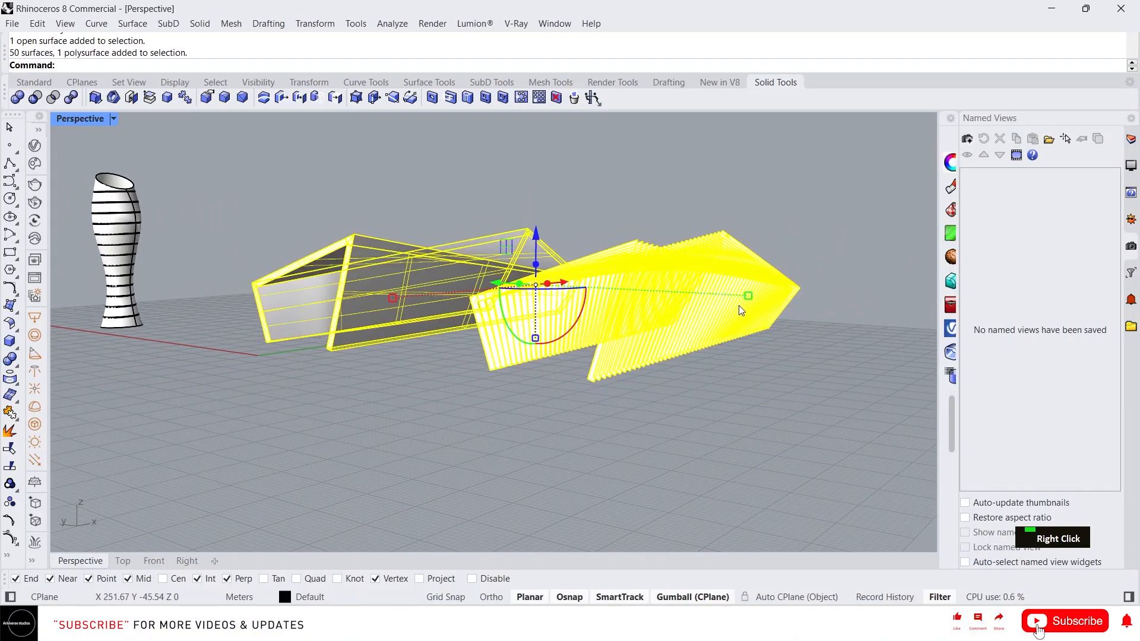
pyautogui.click(772, 397)
# - Extrude the 50 remaining slat surfaces 0.6 units into solid fins
pyautogui.doubleClick(663, 233)
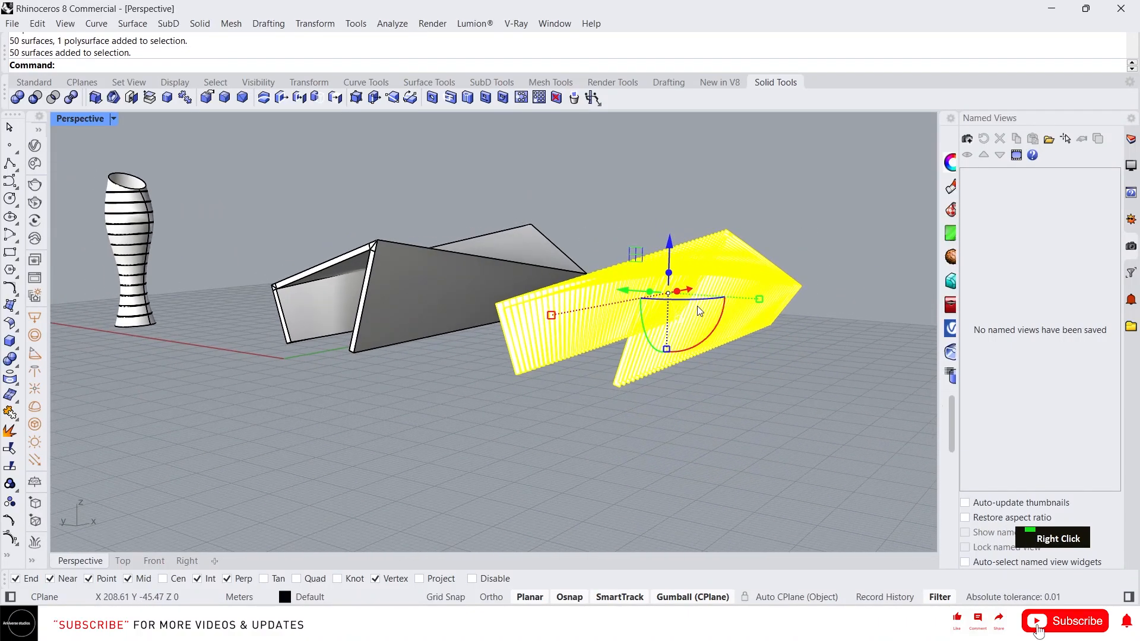
pyautogui.write('extrudeSrf')
pyautogui.press('Return')
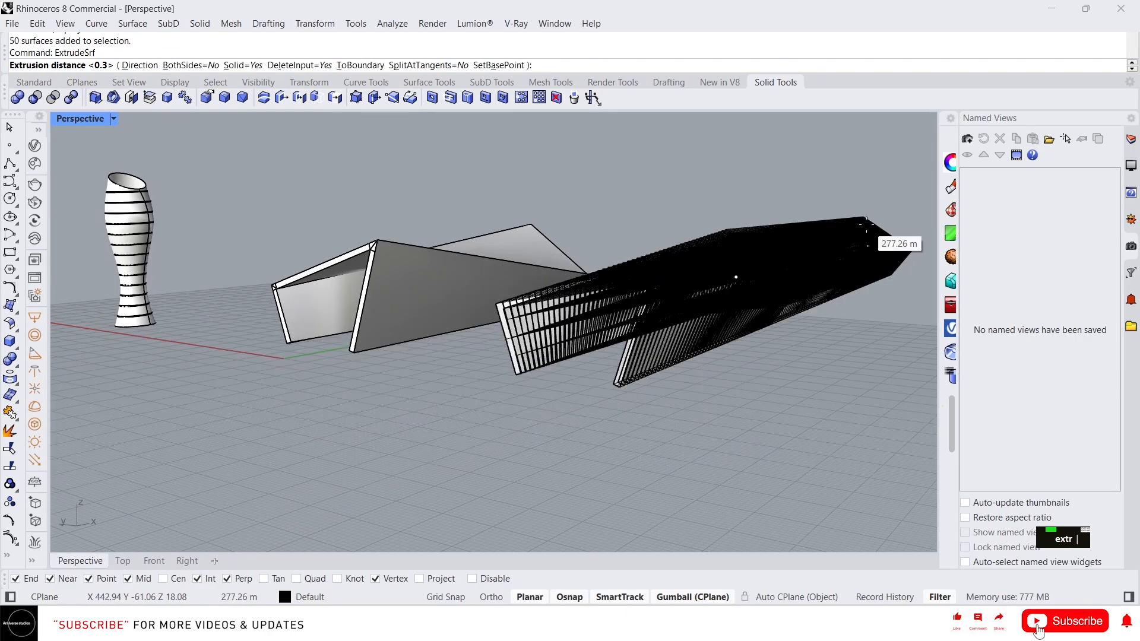
pyautogui.write('0.')
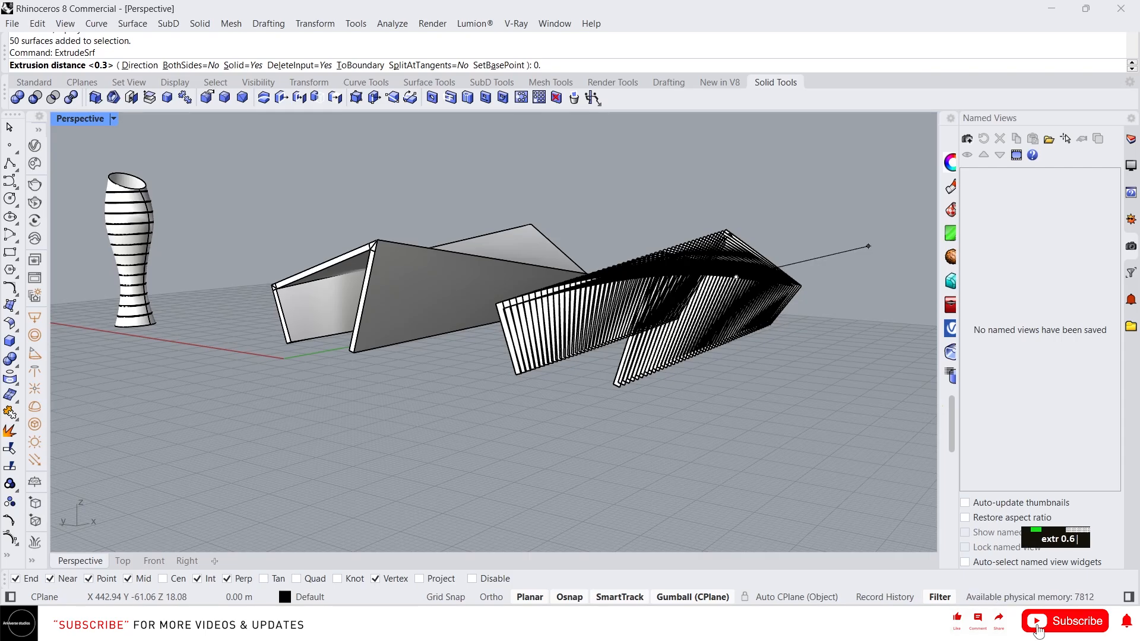
pyautogui.write('6')
pyautogui.press('Return')
pyautogui.moveTo(867, 225); pyautogui.dragTo(566, 235, button='right')
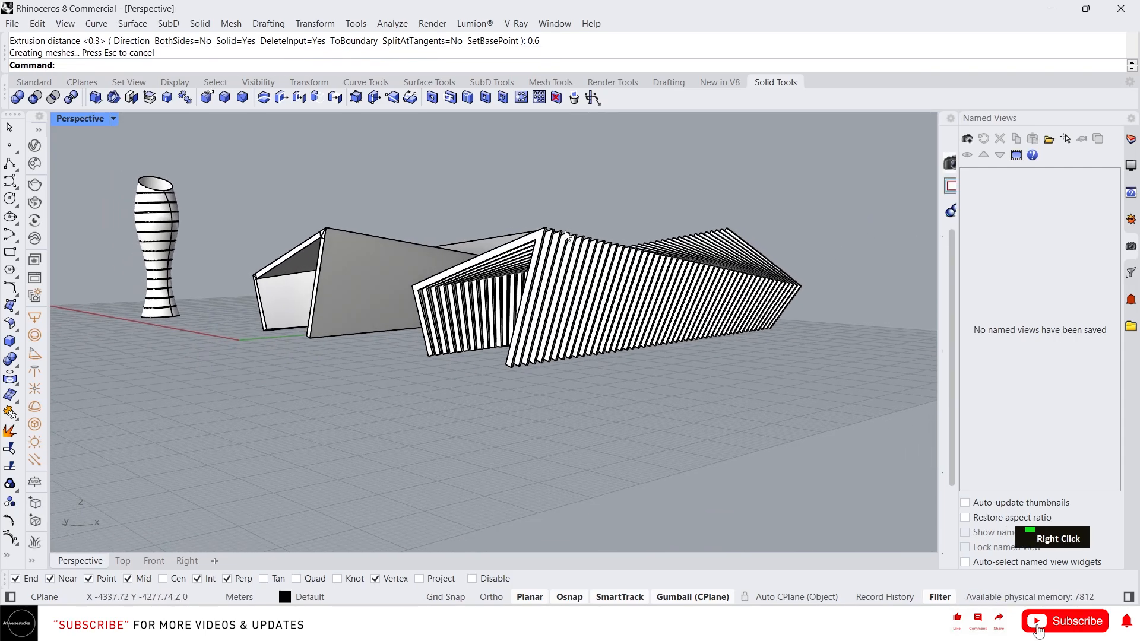
# - Switch the Perspective viewport to the Arctic display mode
pyautogui.scroll(3, 567, 236)
pyautogui.scroll(-4, 579, 261)
pyautogui.scroll(1, 591, 291)
pyautogui.scroll(-1, 596, 301)
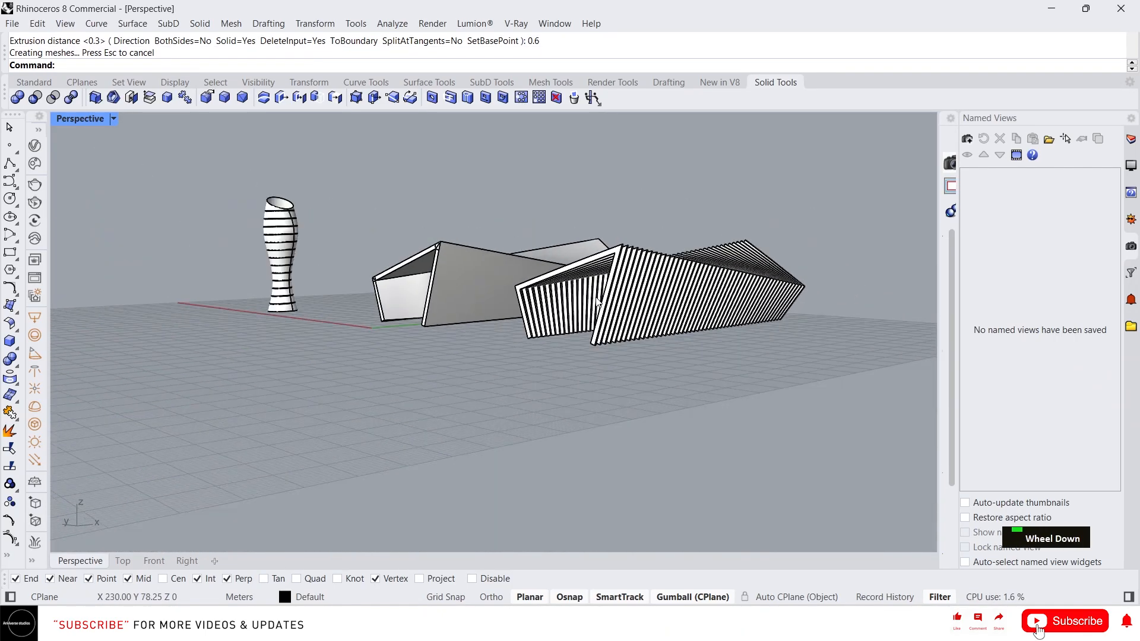
pyautogui.scroll(2, 597, 301)
pyautogui.moveTo(596, 301); pyautogui.dragTo(736, 256, button='right')
pyautogui.middleClick(728, 240)
pyautogui.click(743, 272)
# - Orbit and zoom around the Arctic-rendered vase, solid shell and finned shell to inspect them
pyautogui.scroll(3, 738, 257)
pyautogui.scroll(-3, 812, 244)
pyautogui.moveTo(812, 244); pyautogui.dragTo(822, 234, button='right')
pyautogui.scroll(-3, 758, 262)
pyautogui.moveTo(759, 262)
pyautogui.mouseDown(button='right')
pyautogui.moveTo(703, 299)
pyautogui.moveTo(706, 274)
pyautogui.moveTo(767, 273)
pyautogui.mouseUp(button='right')
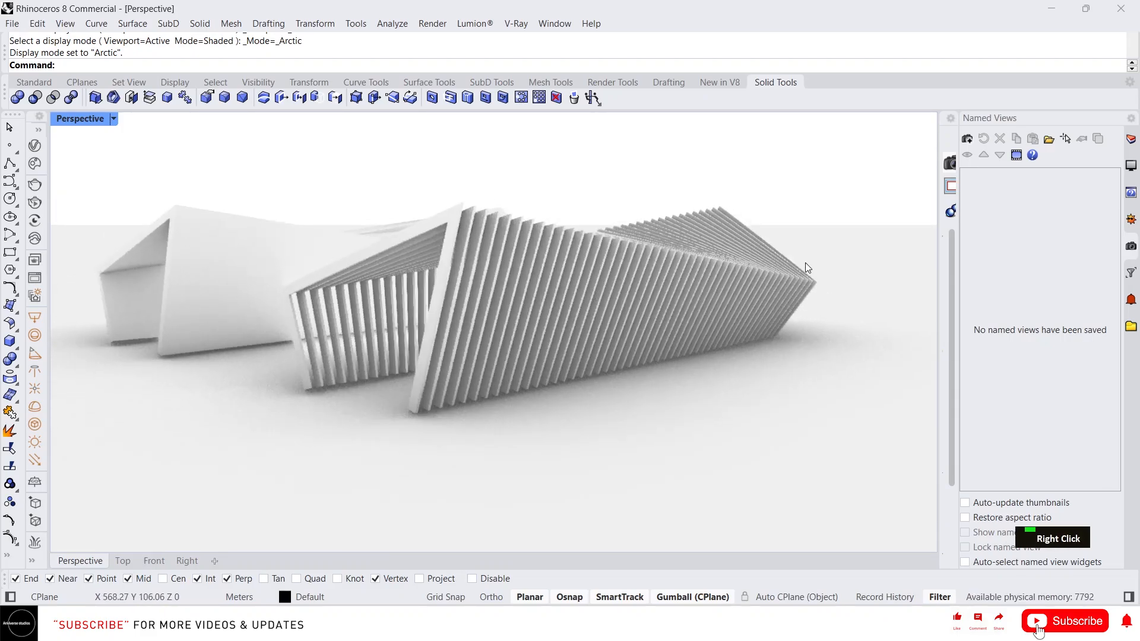
pyautogui.scroll(-3, 806, 264)
pyautogui.scroll(1, 714, 247)
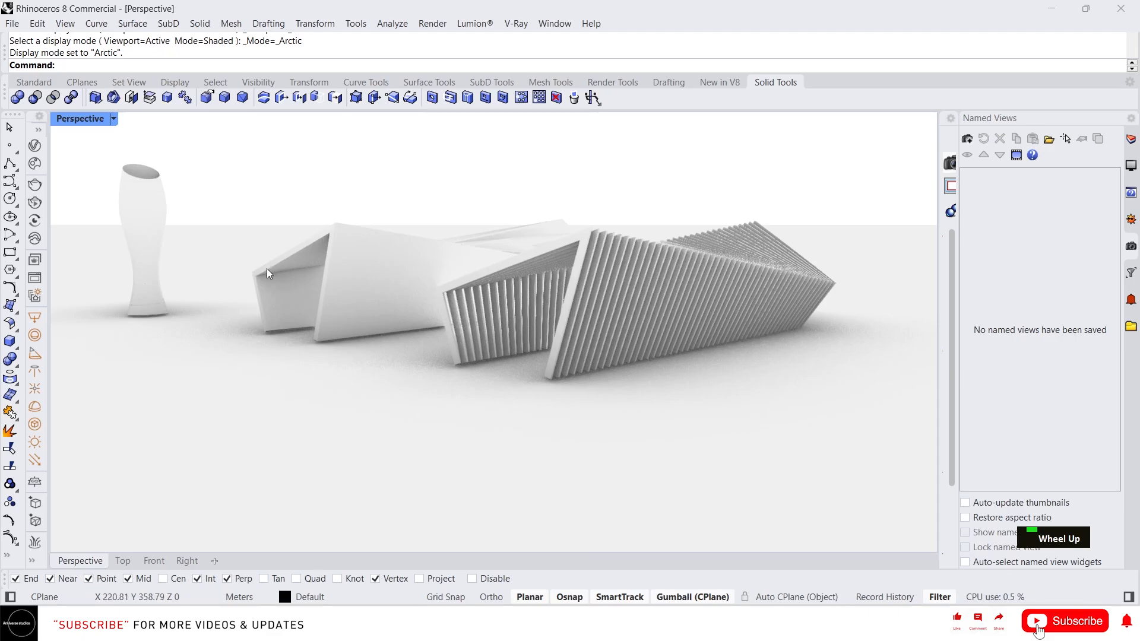
pyautogui.scroll(-1, 353, 196)
pyautogui.scroll(1, 425, 194)
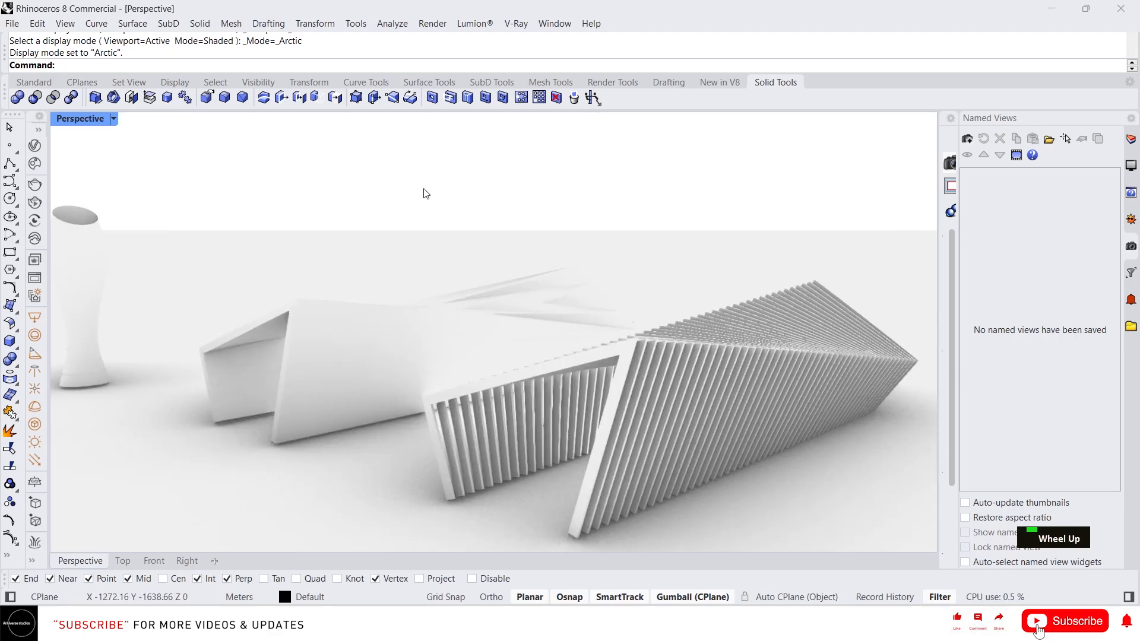
pyautogui.scroll(-1, 466, 280)
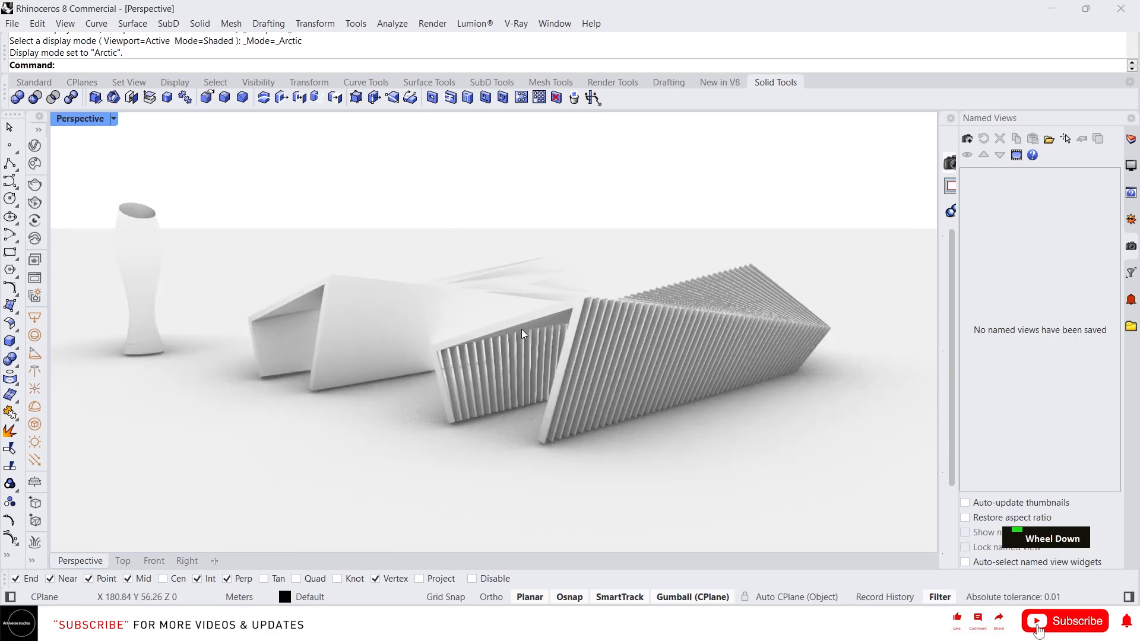